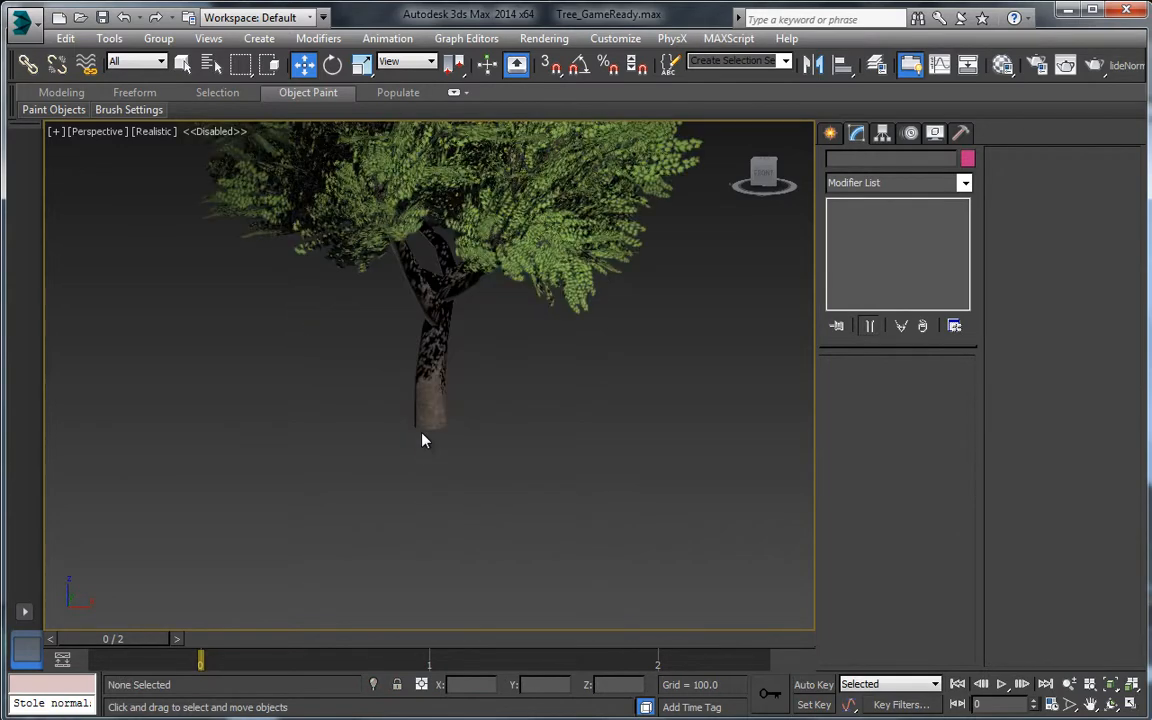
Export only the selected tree as Tree_01 in FBX format to the Foliage For Games folder, keeping the current export options
left_click(424, 424)
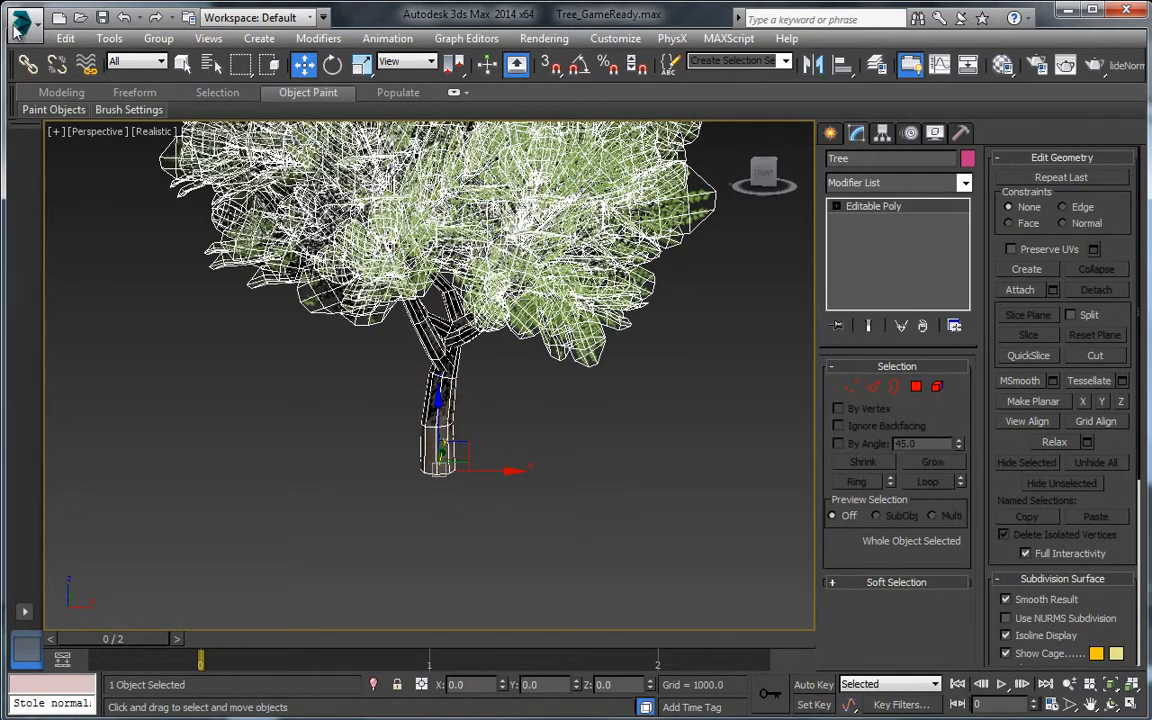
left_click(20, 22)
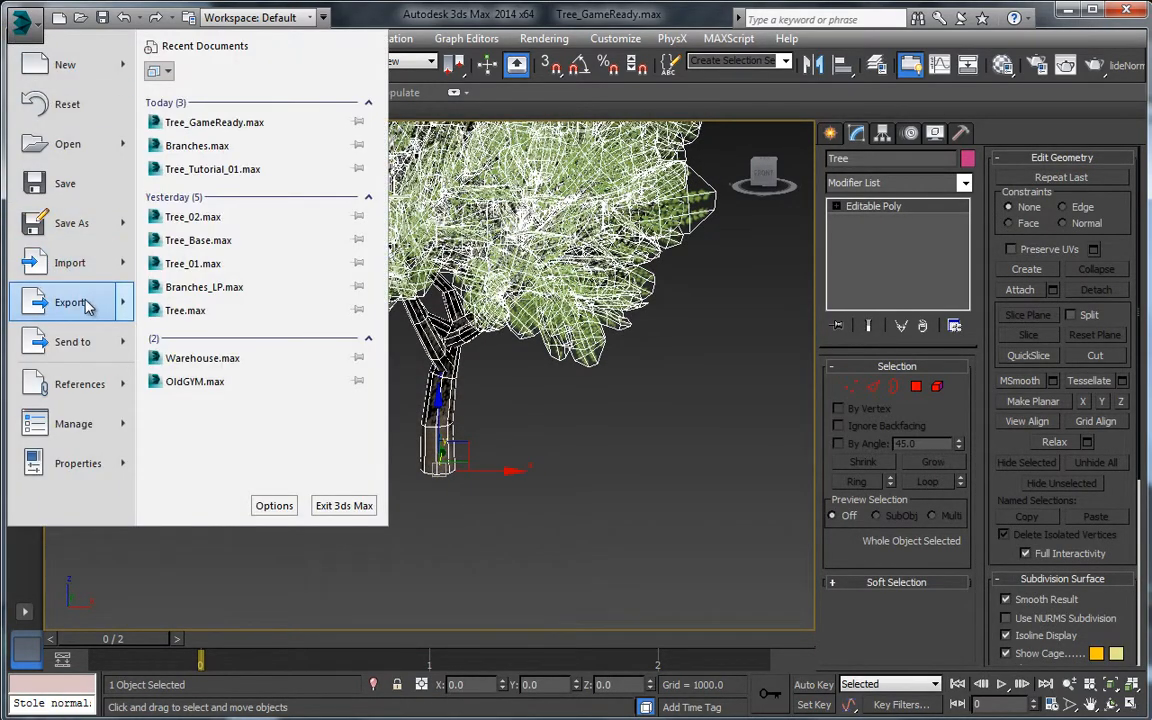
mouse_move(87, 307)
left_click(180, 143)
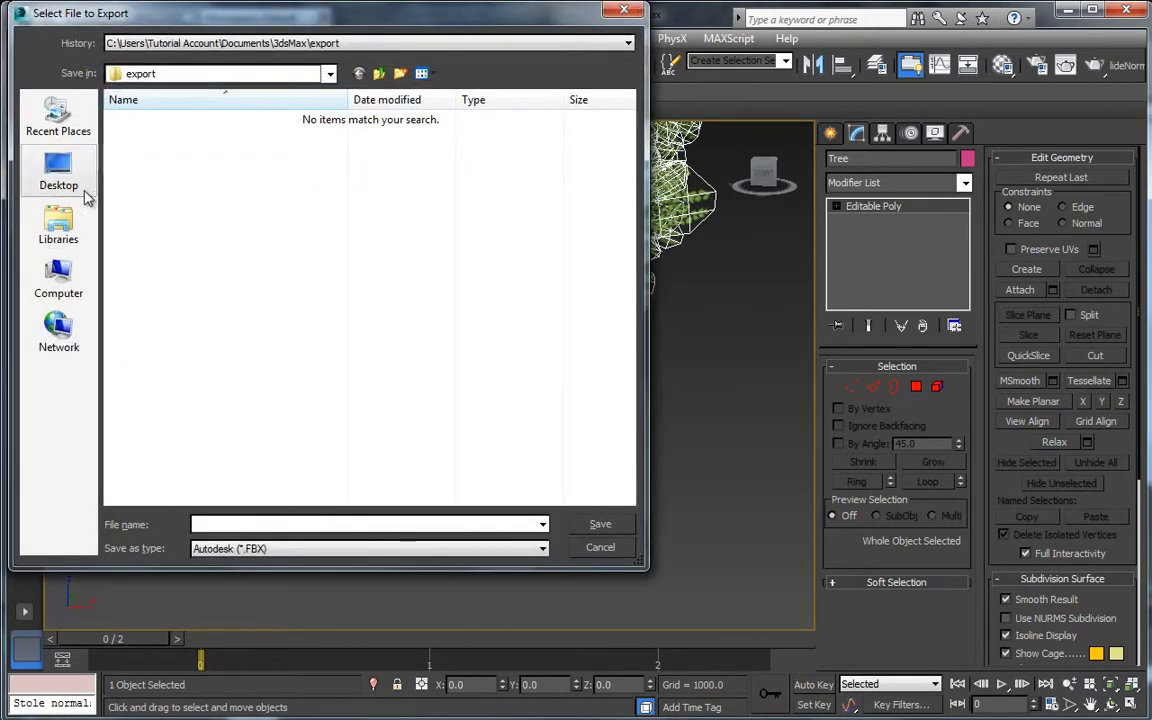
left_click(76, 186)
double_click(193, 265)
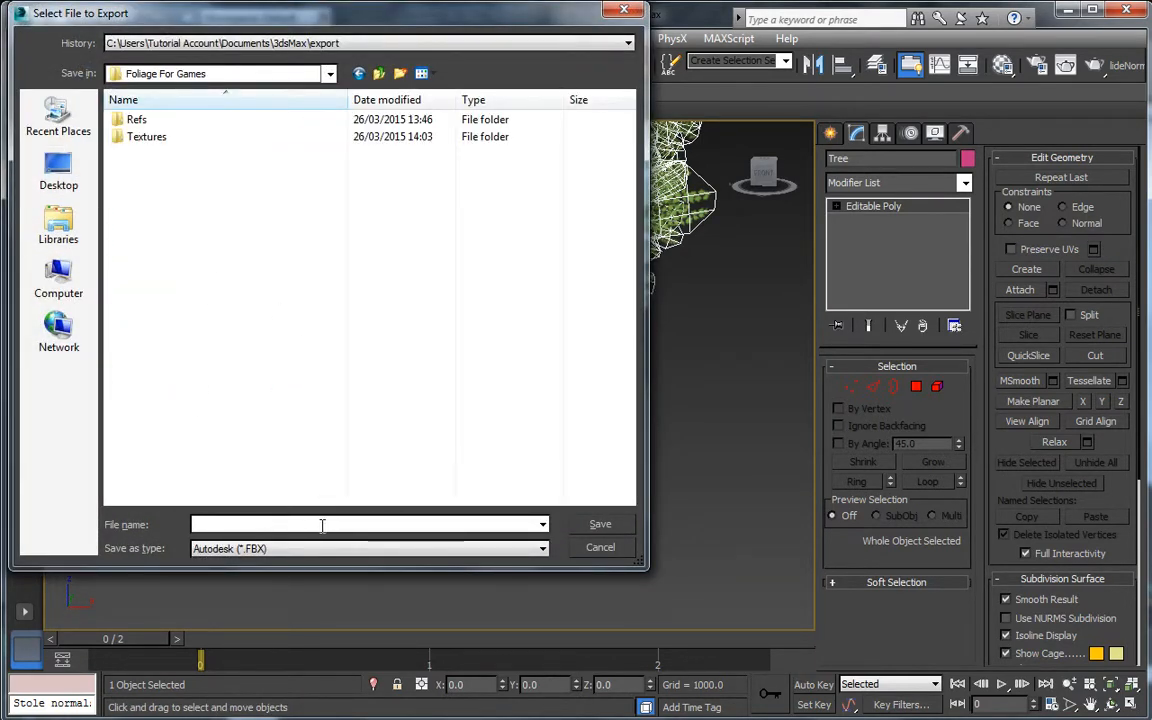
type("Tree_01")
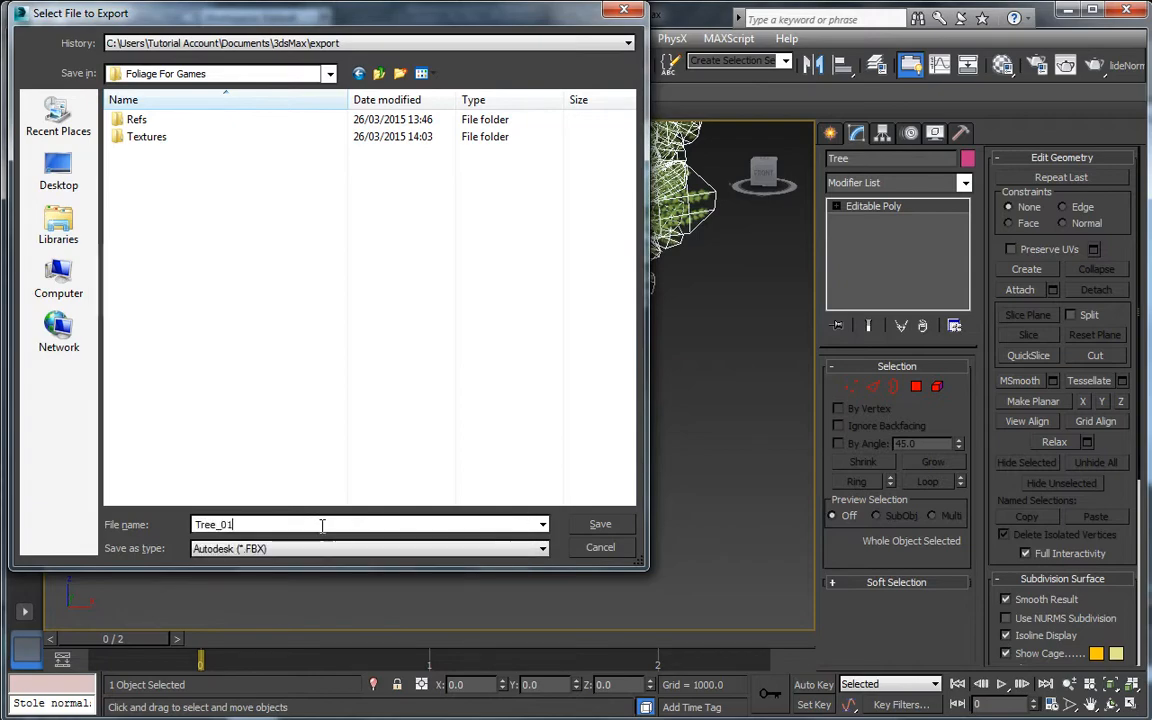
key("Return")
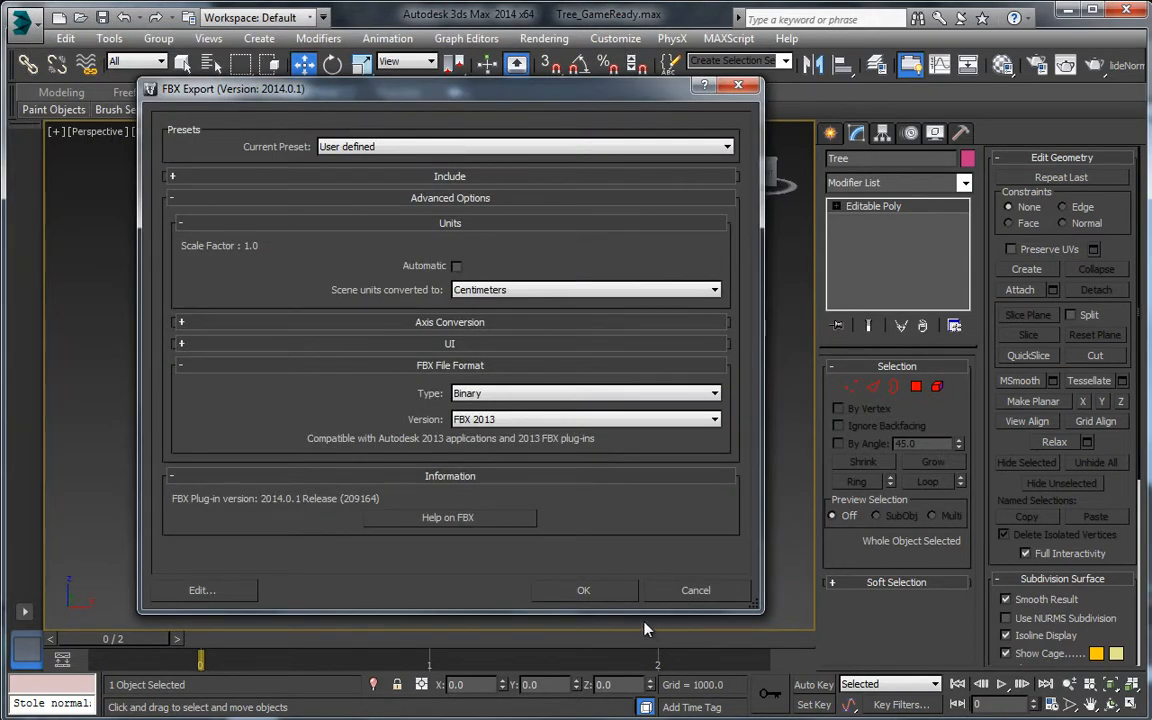
left_click(584, 591)
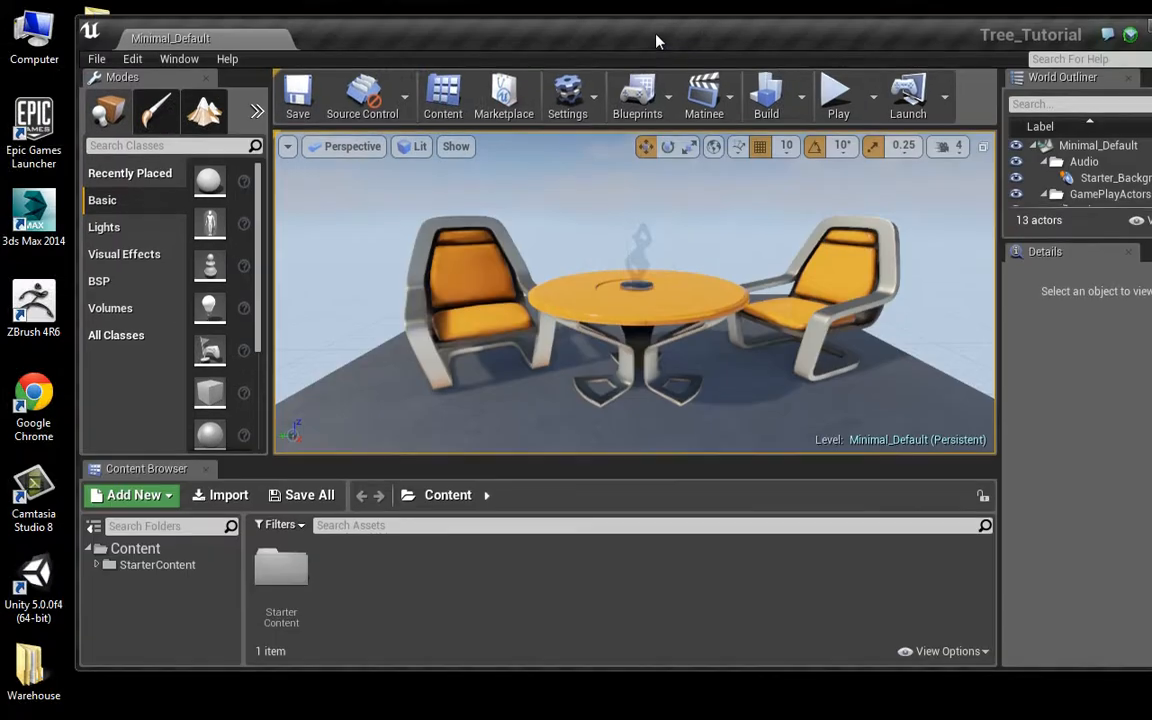
Switch to Unreal Editor, fit its window to the screen, and create and open a content folder named Tree
left_click_drag(657, 40, 583, 26)
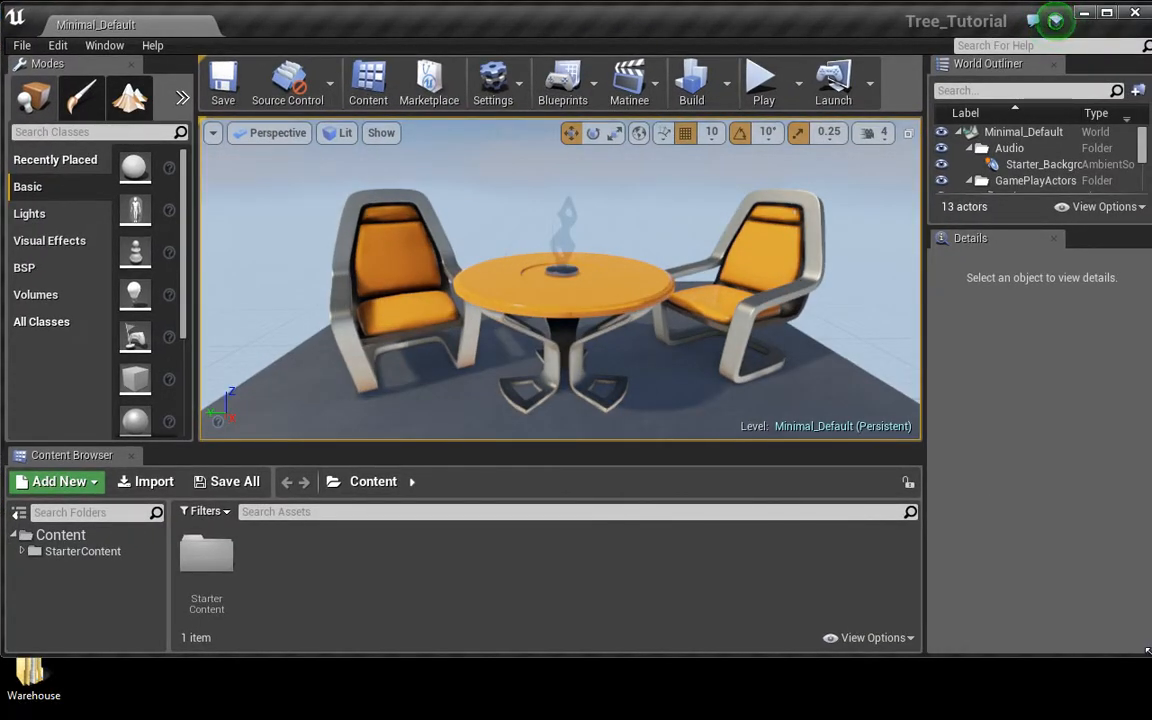
left_click_drag(1147, 651, 1143, 716)
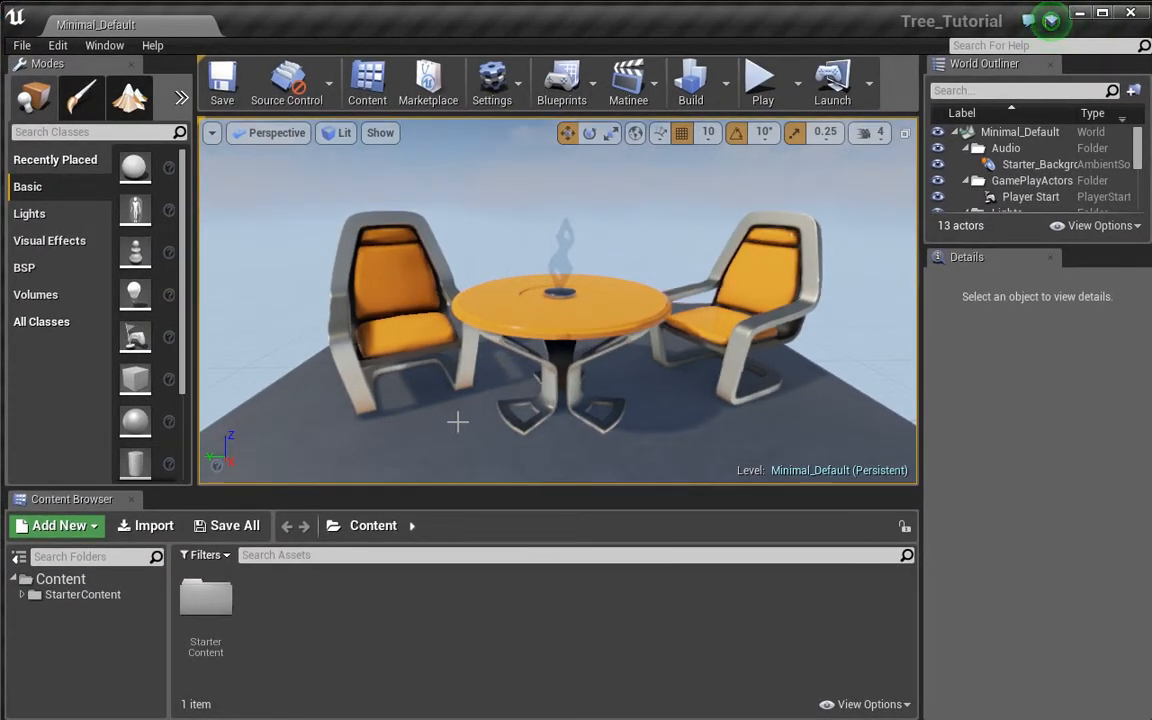
right_click(283, 642)
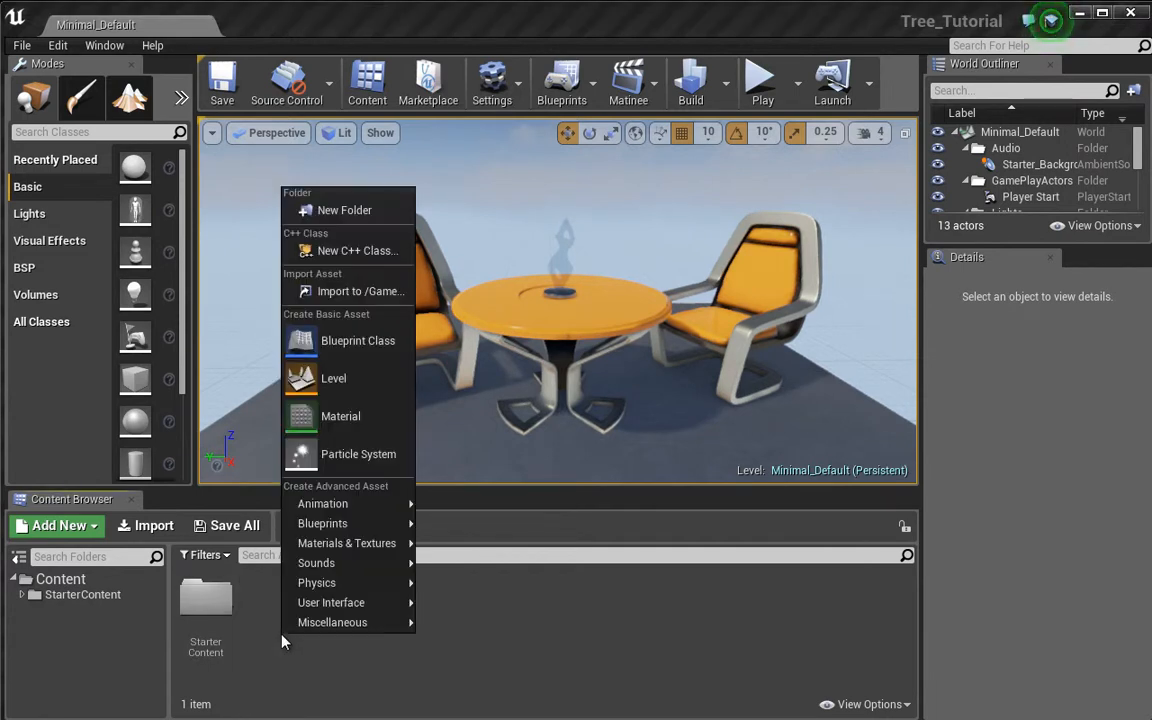
left_click(345, 210)
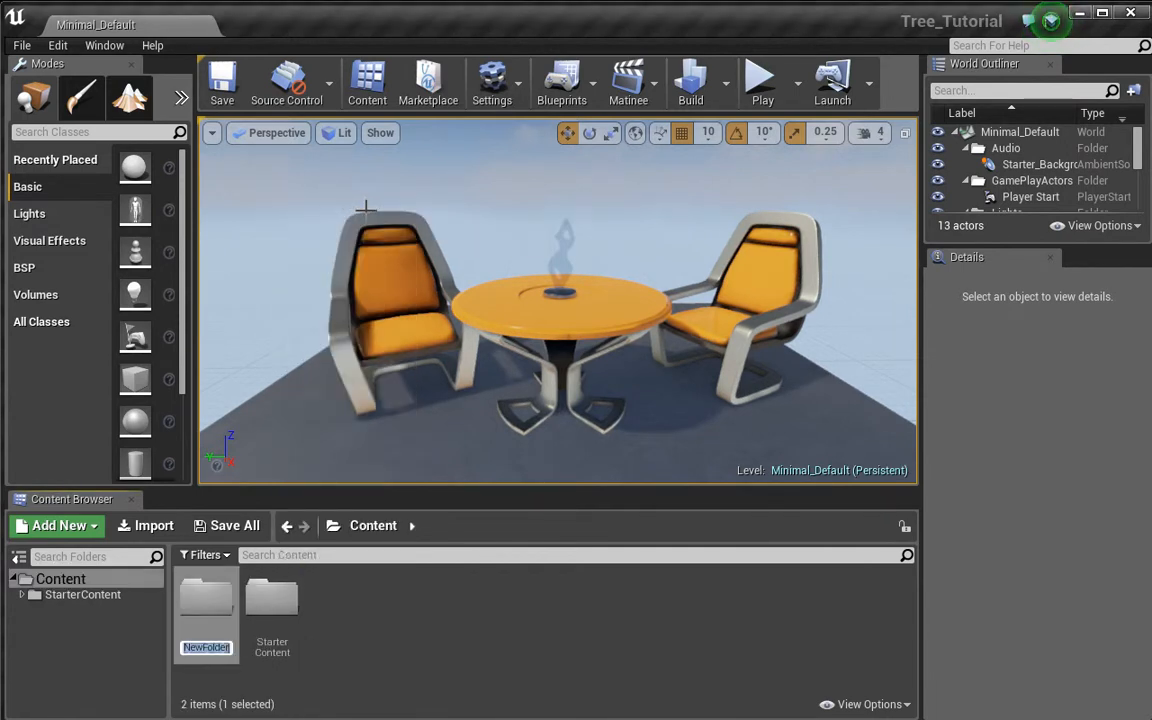
type("Tree")
key("Return")
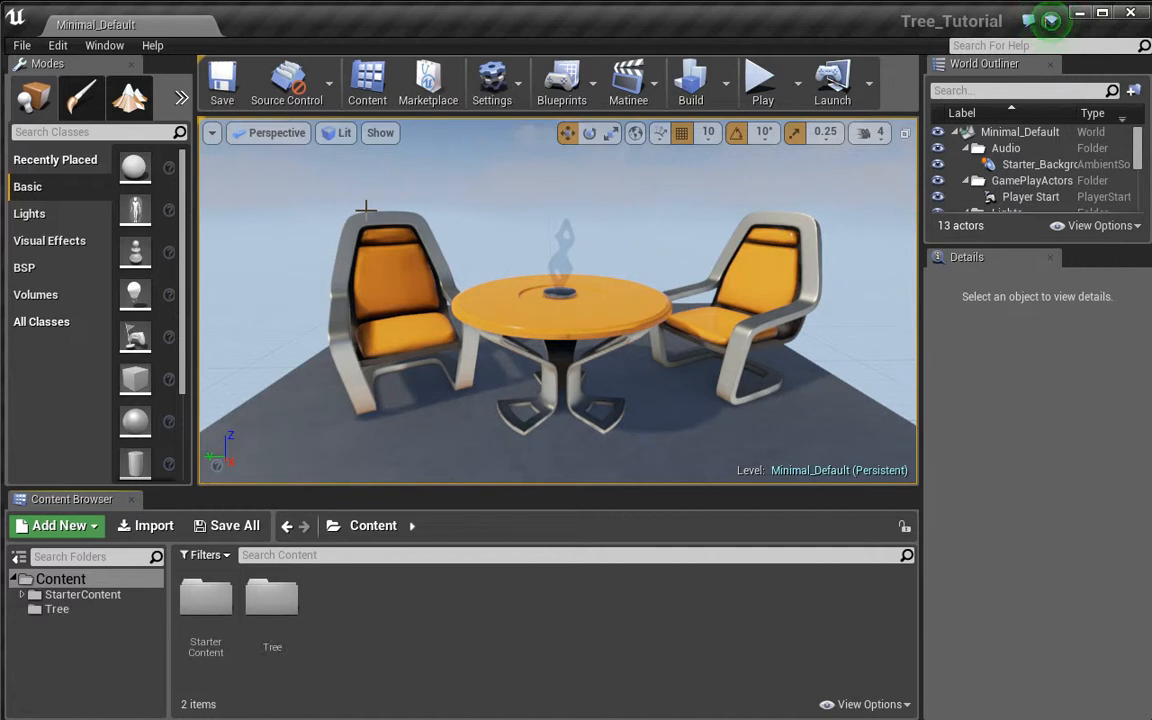
double_click(272, 598)
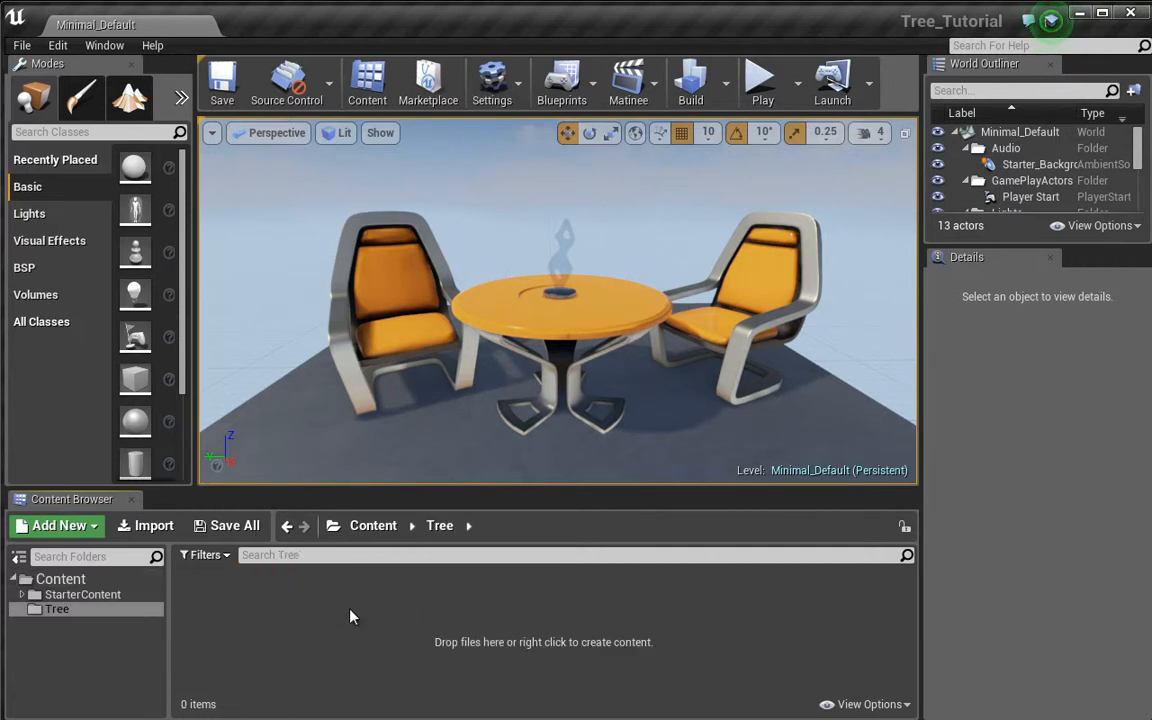
Import Tree_01.FBX from the Foliage For Games folder into the Tree folder with the default options, accepting the non-power-of-two texture
right_click(351, 616)
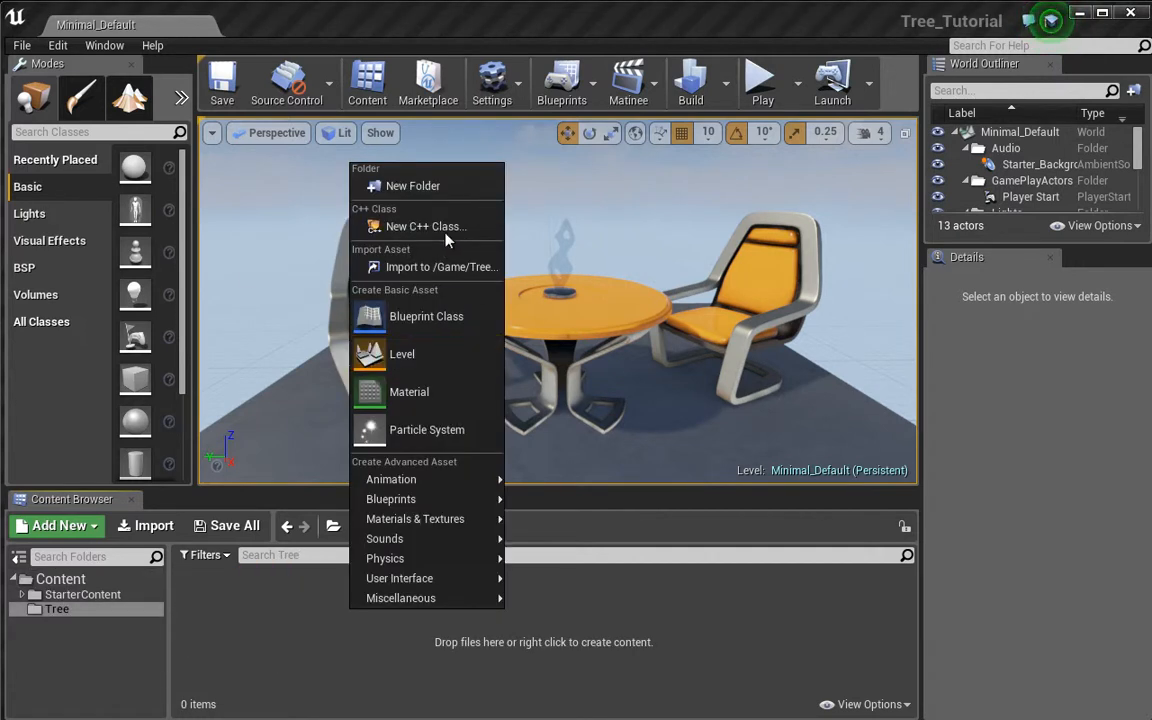
left_click(440, 267)
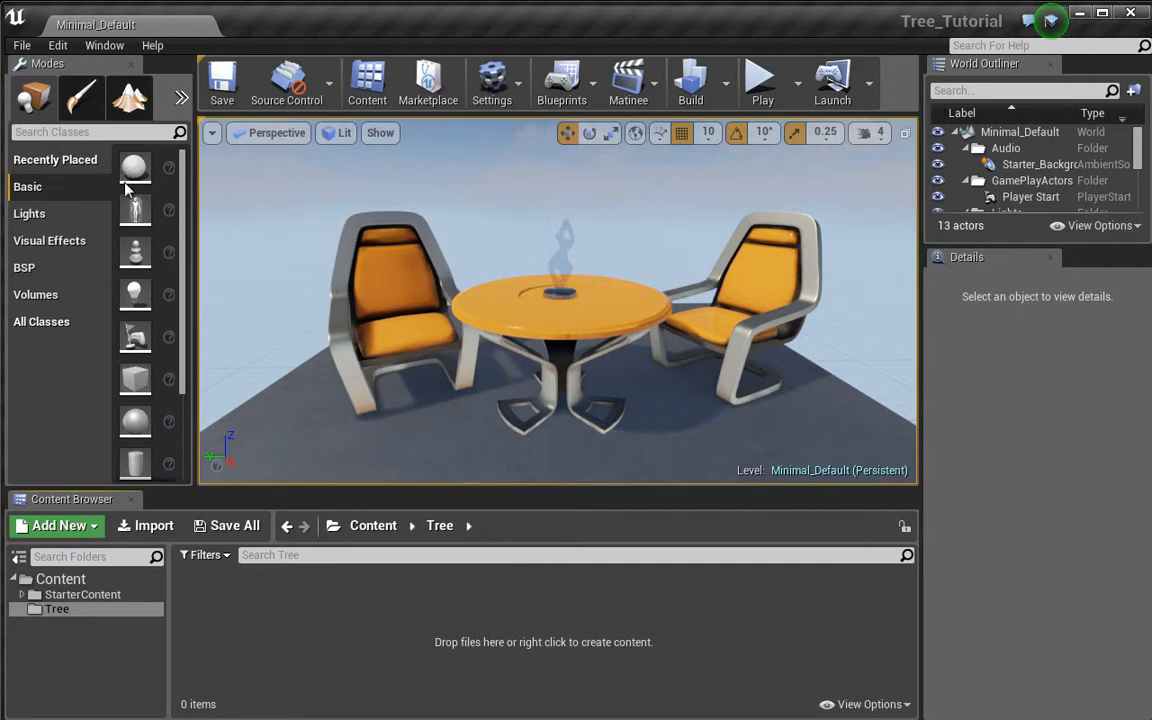
left_click(72, 124)
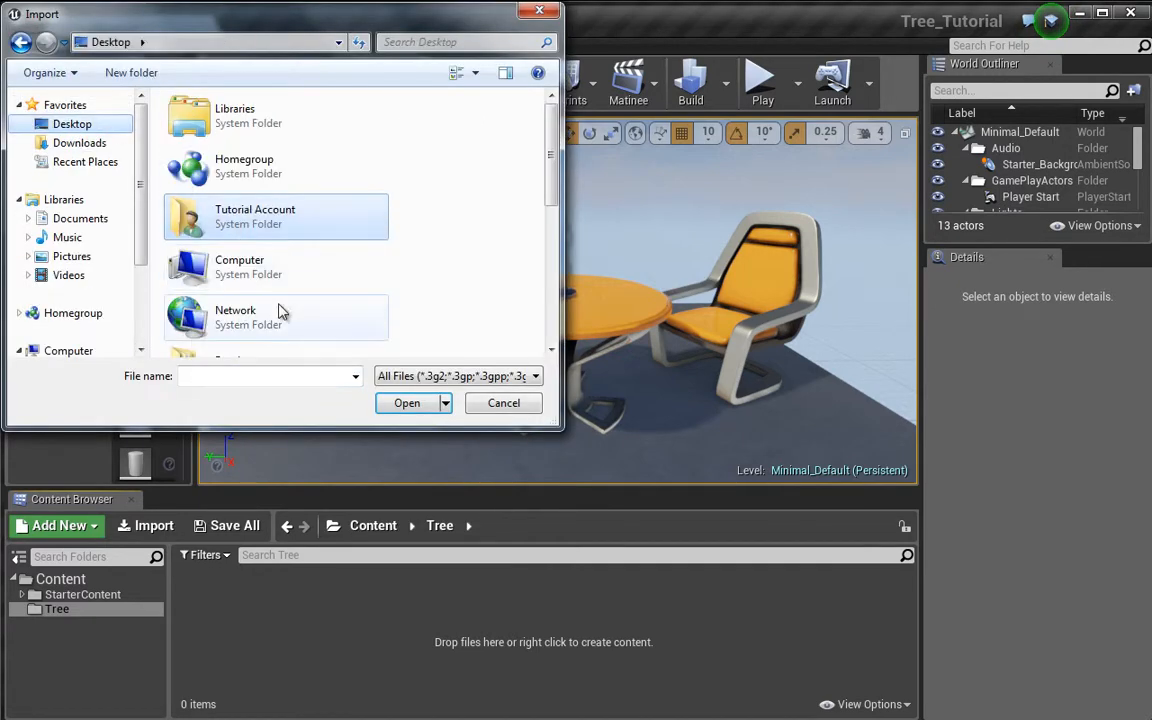
scroll(255, 240, "down", 5)
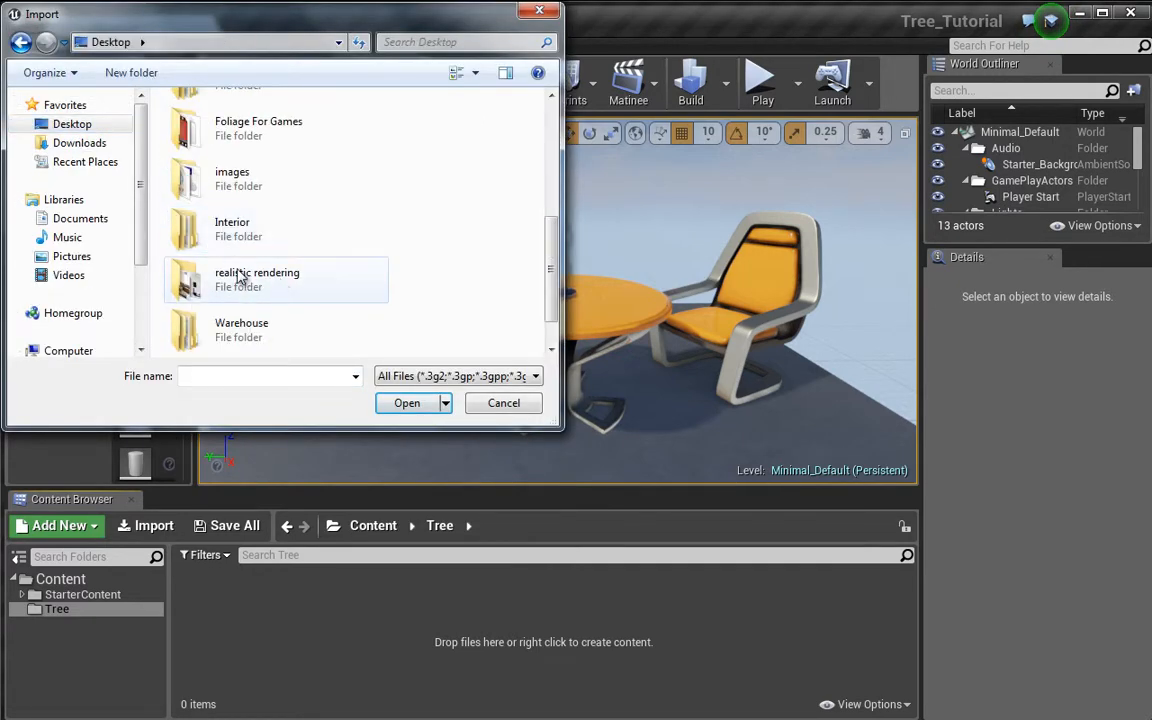
double_click(222, 118)
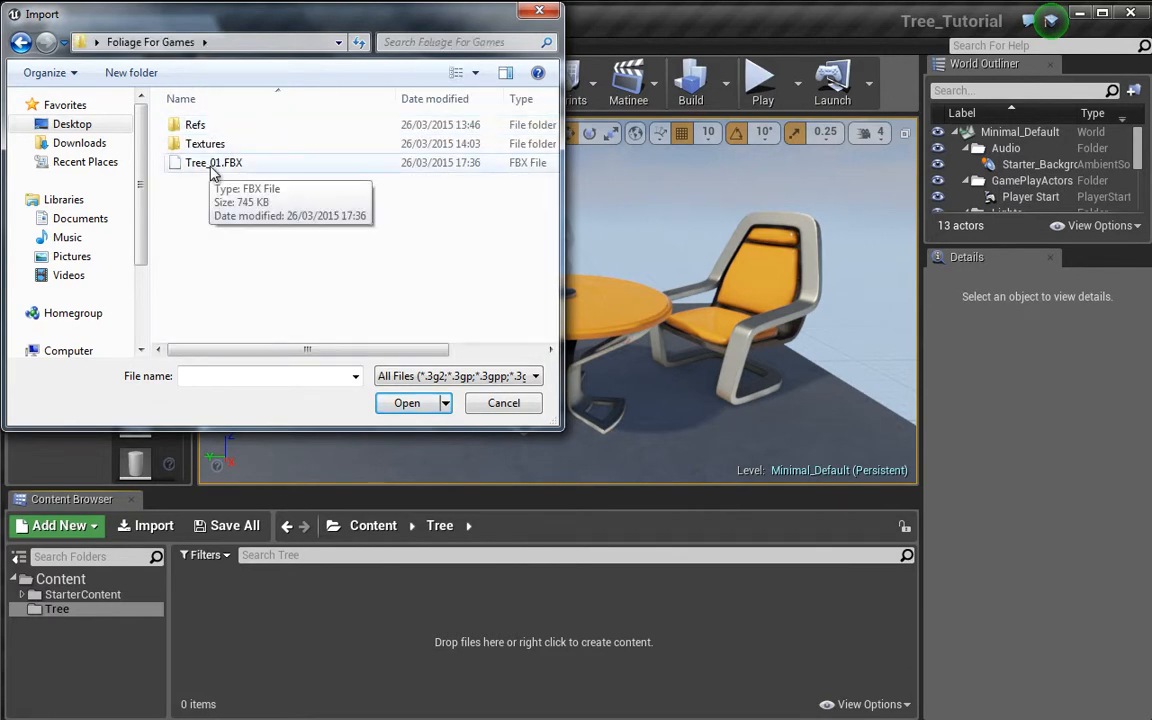
double_click(215, 165)
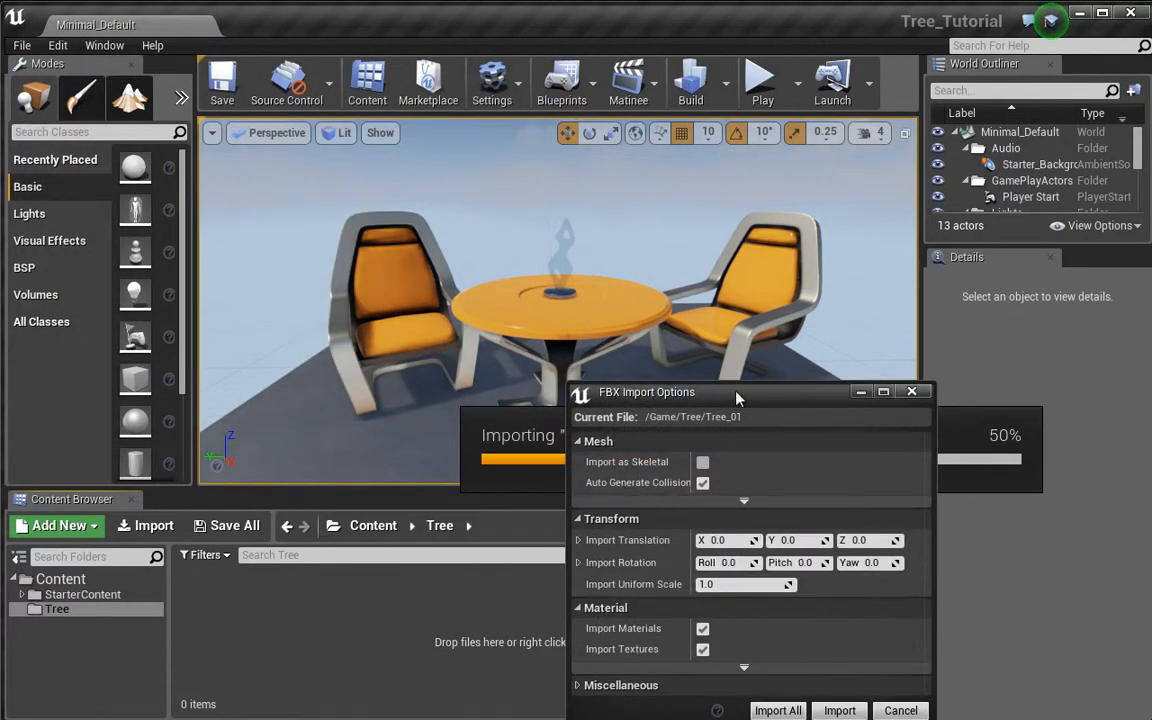
left_click_drag(740, 398, 423, 168)
left_click(522, 480)
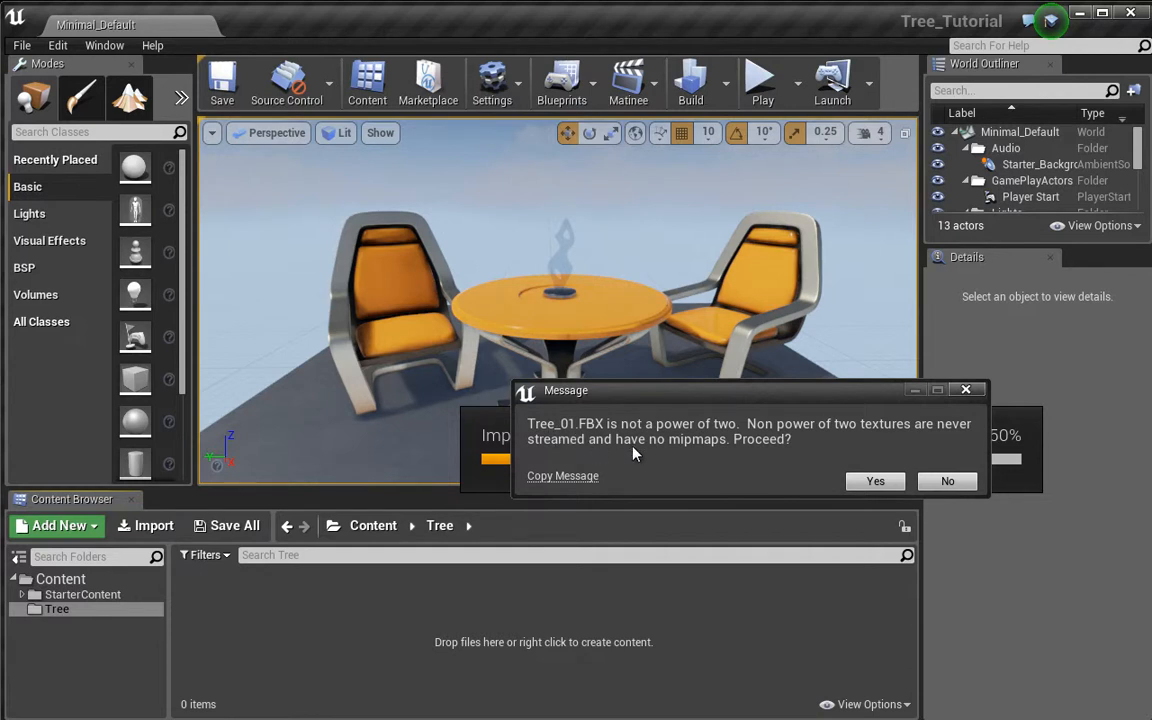
left_click(876, 482)
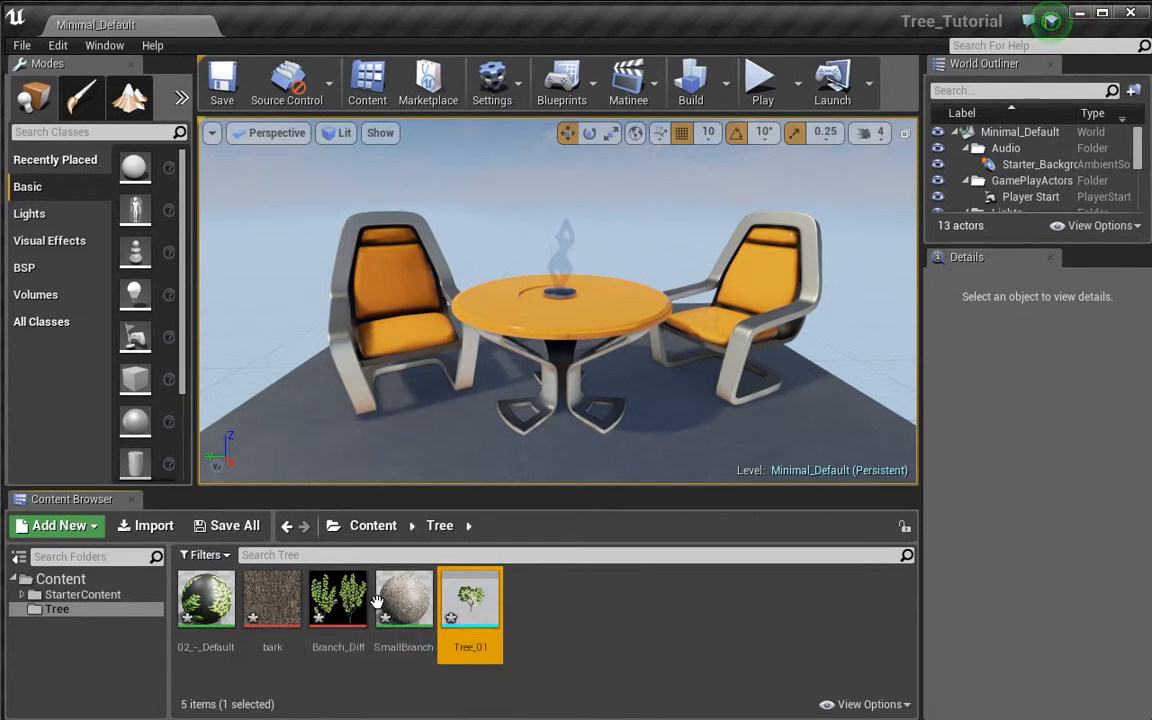
Place the Tree_01 mesh in the level to check its size, and delete it from the level
left_click(310, 687)
left_click_drag(470, 598, 460, 440)
right_click_drag(460, 440, 58, 237)
key("s")
key("w")
key("Delete")
mouse_move(524, 398)
right_mouse_down()
mouse_move(486, 404)
mouse_move(507, 561)
mouse_move(517, 378)
right_mouse_up()
key("w")
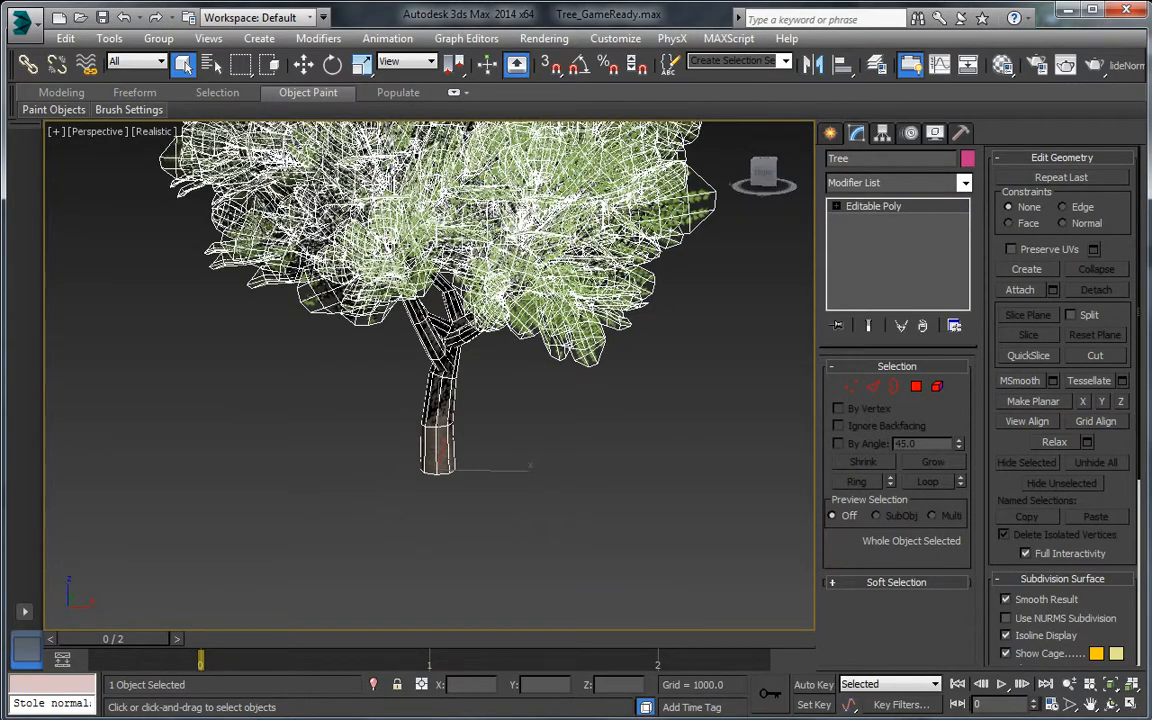
Switch to 3ds Max, scale the tree uniformly to 5 percent and frame it in the view
right_click(362, 64)
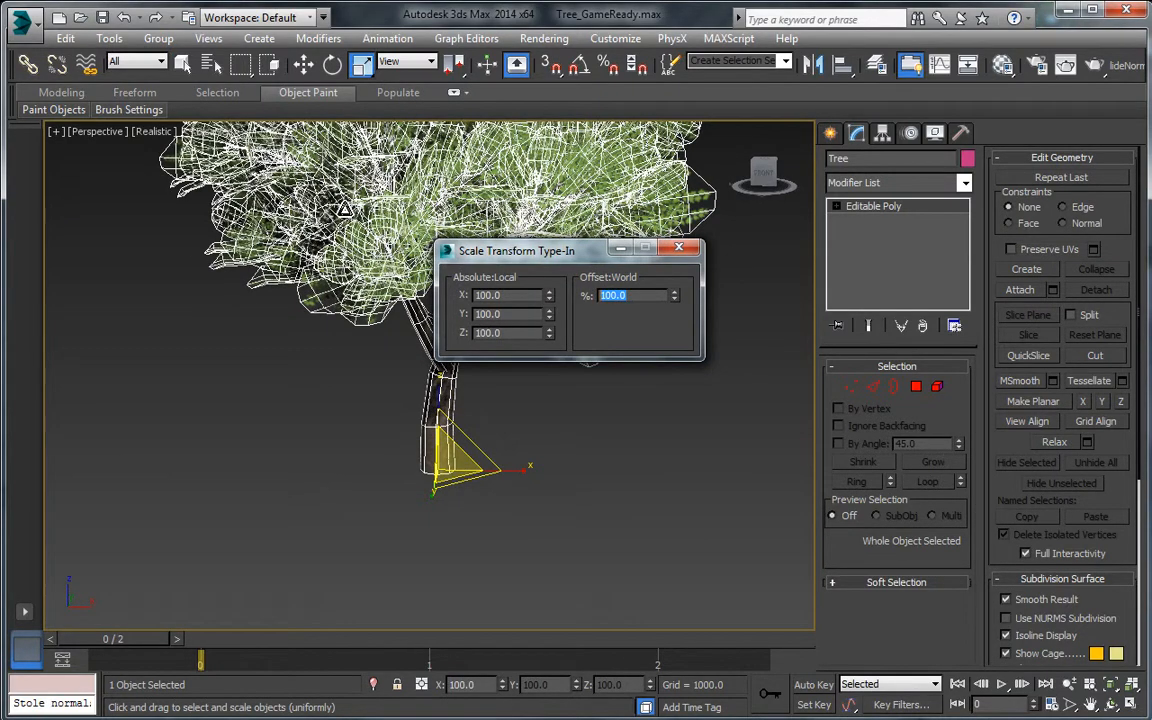
key("Return")
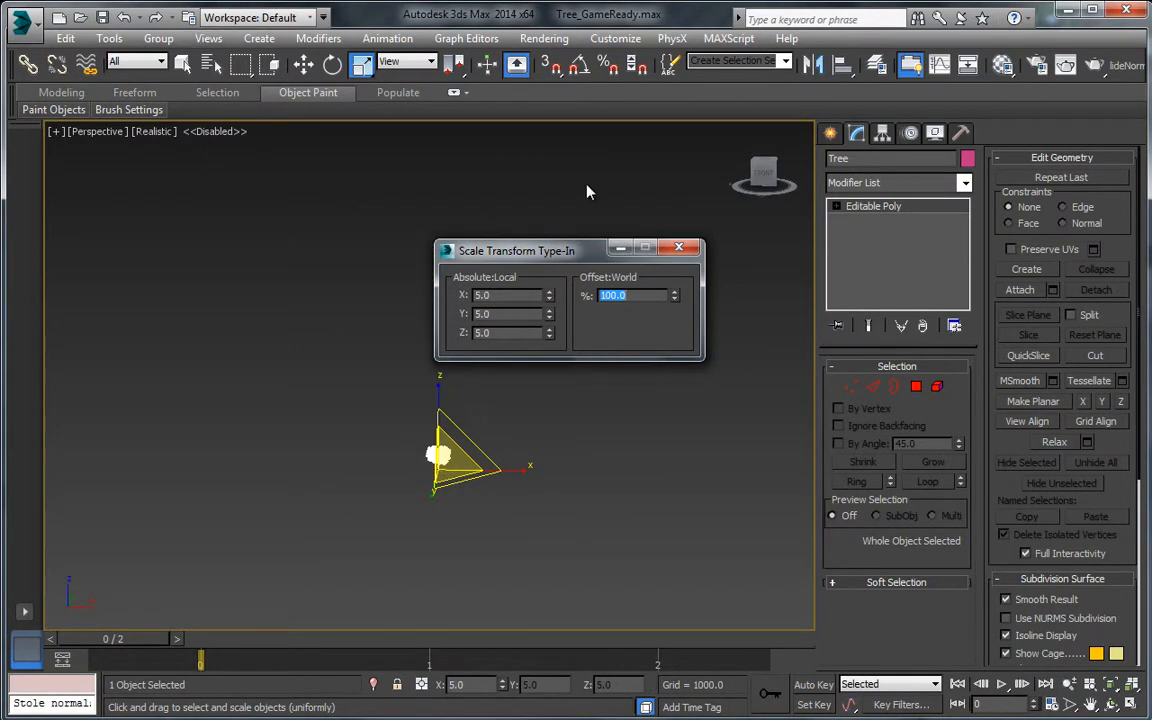
left_click(679, 248)
key("z")
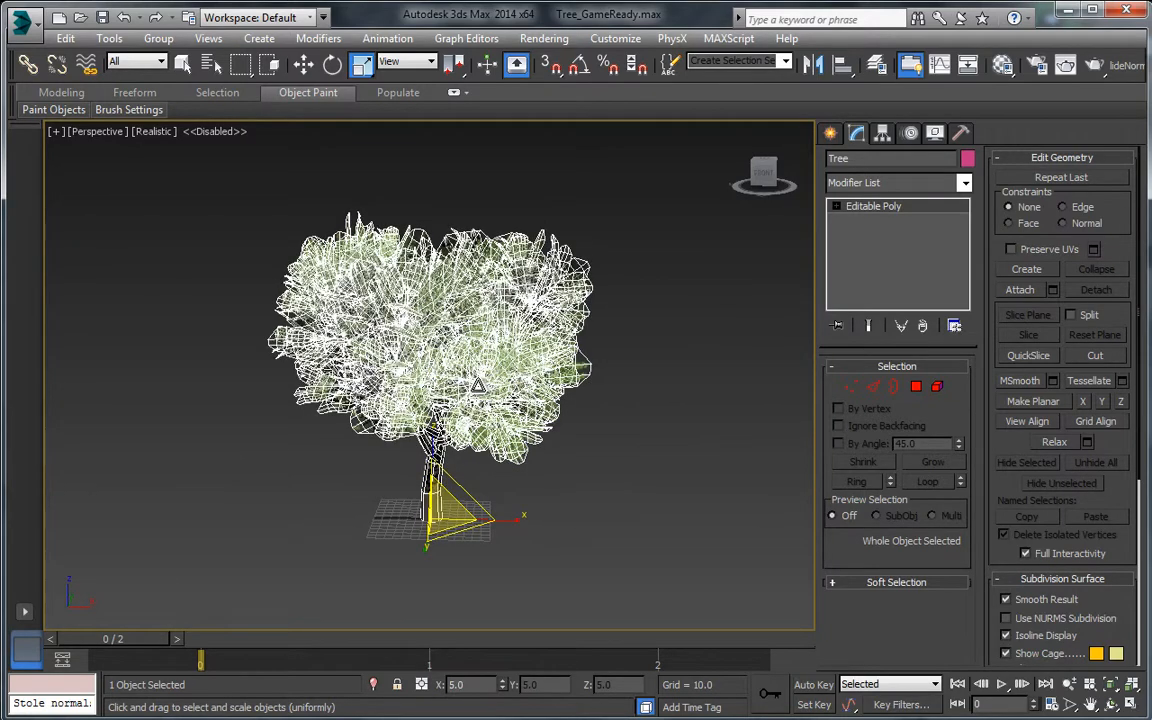
Reset the scaled tree's transform with Reset XForm and convert it back to an Editable Poly
left_click(961, 134)
left_click(895, 455)
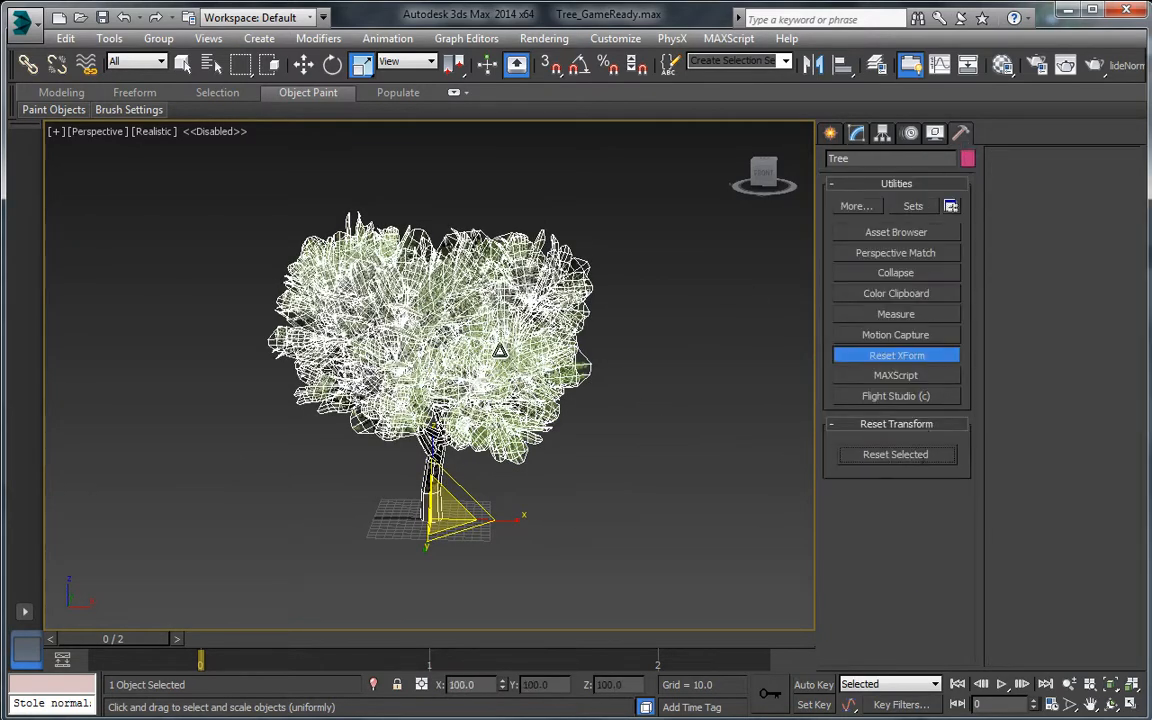
right_click(499, 347)
left_click(690, 527)
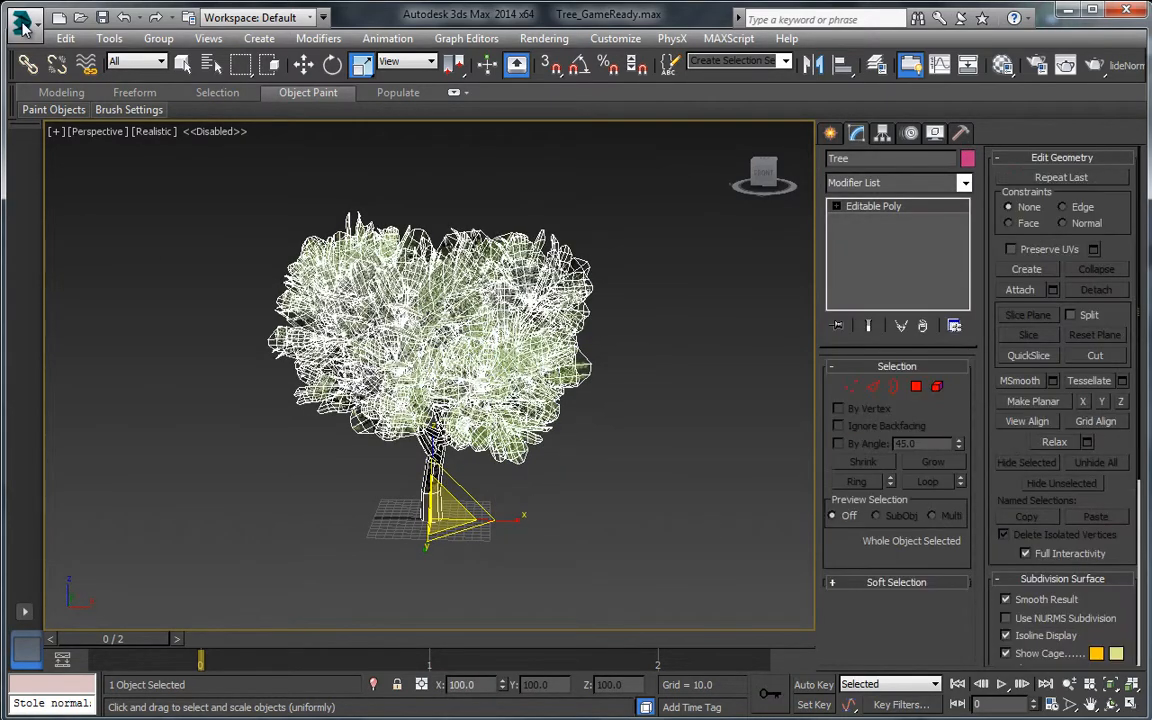
Export the selected tree again as FBX, replacing the existing Tree_01.FBX and keeping the current export options
left_click(22, 20)
mouse_move(55, 305)
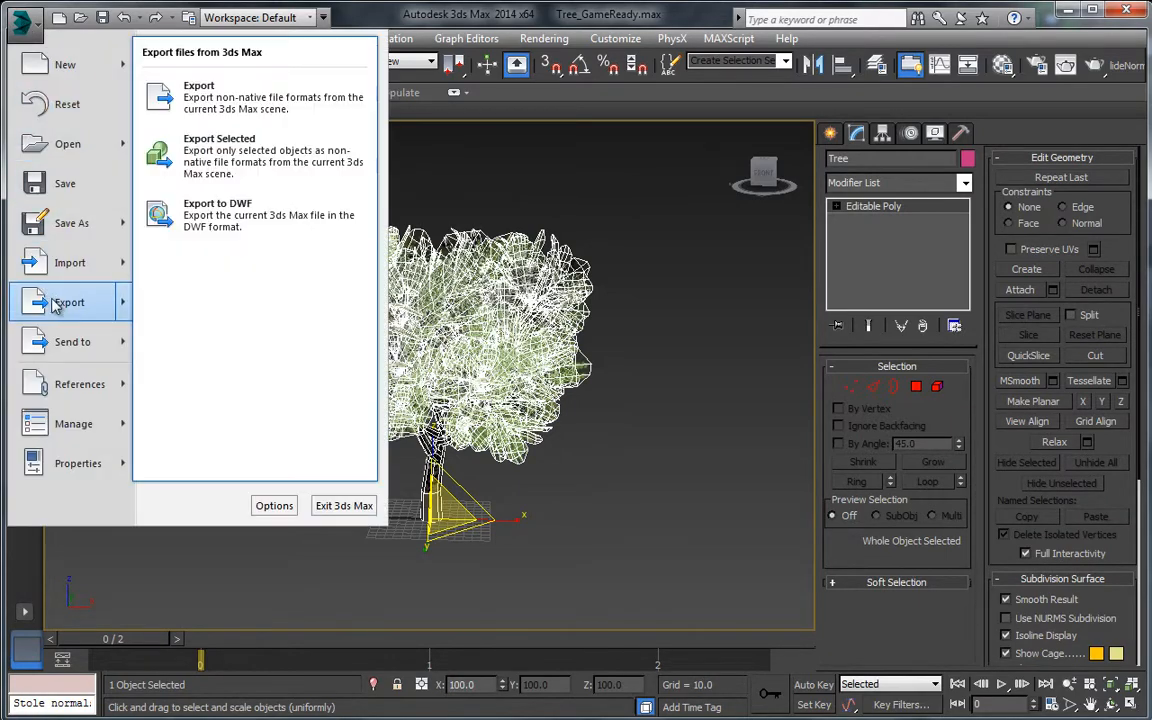
left_click(205, 165)
double_click(158, 163)
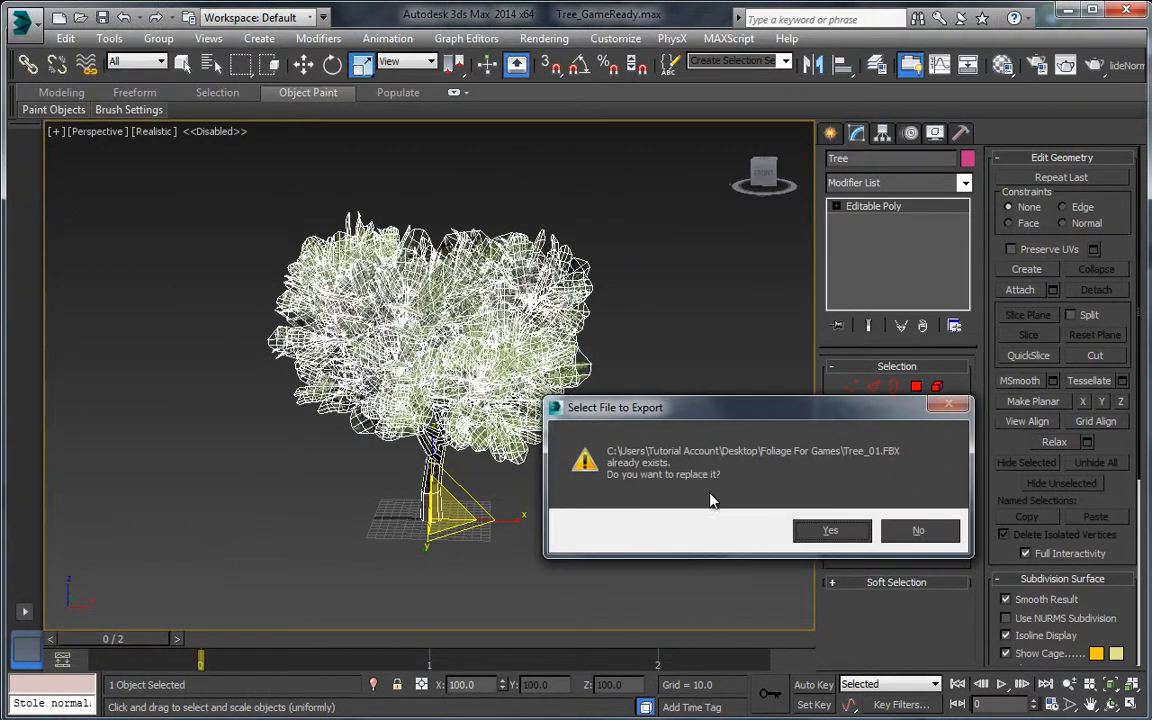
left_click(834, 538)
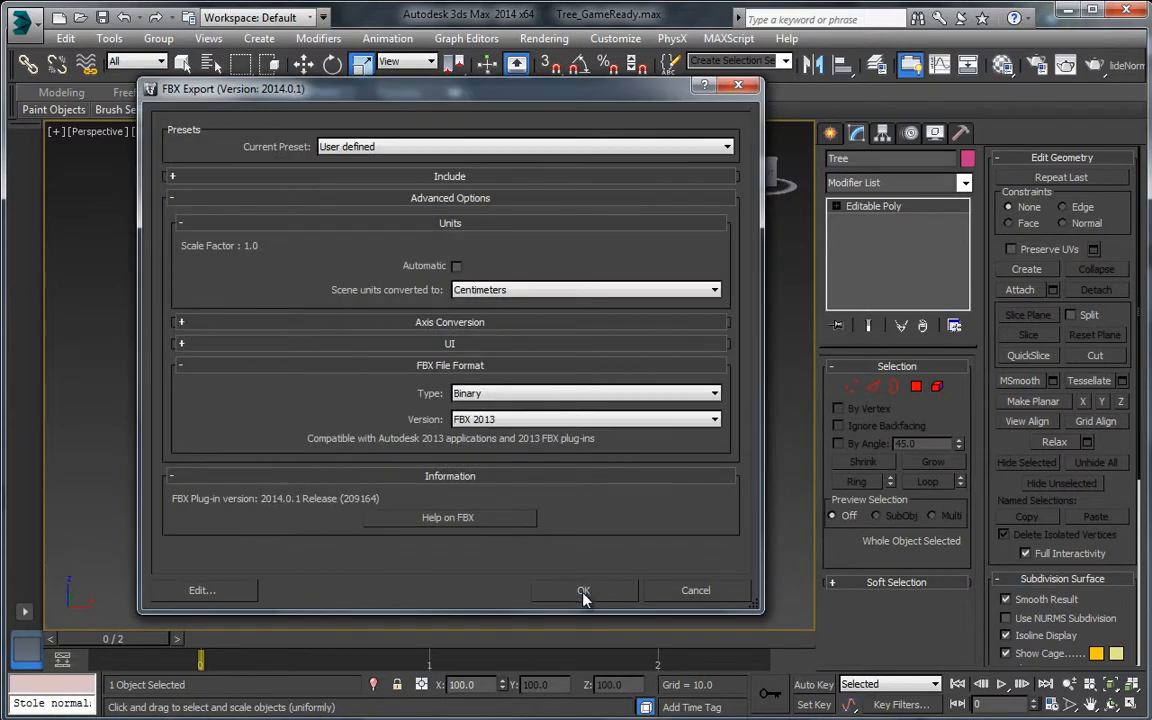
left_click(580, 590)
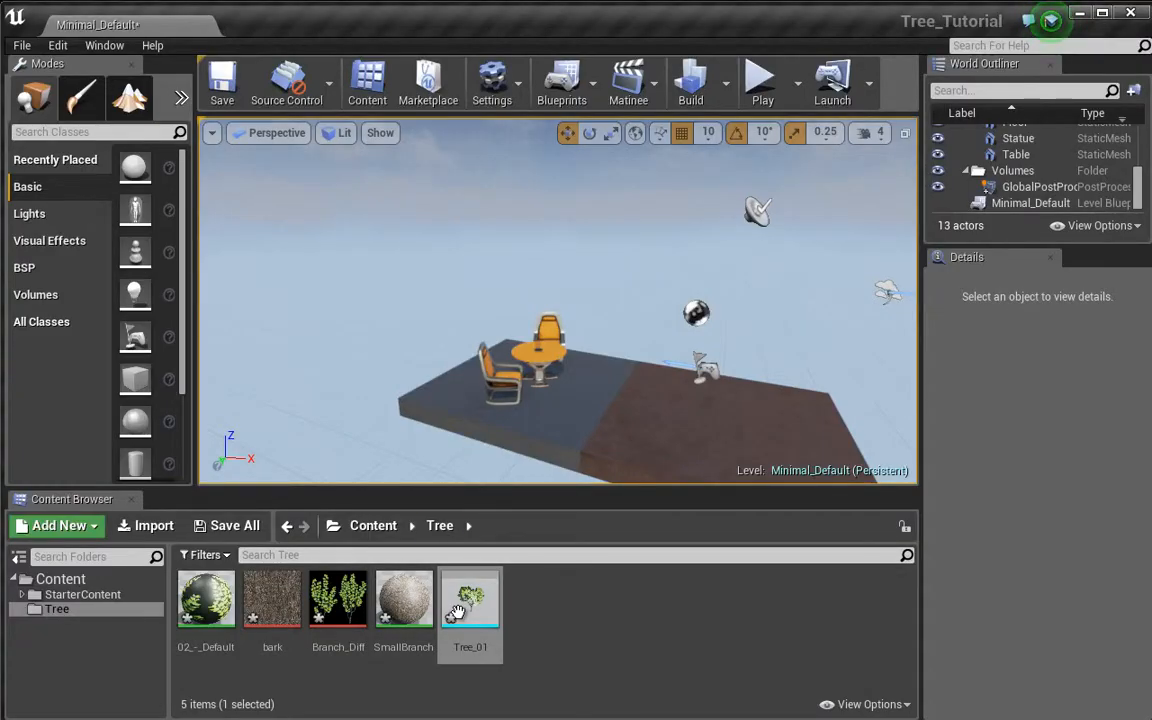
Switch to Unreal Editor, reimport the Tree_01 mesh and place it on the level's floor beside the table and chairs
right_click(458, 610)
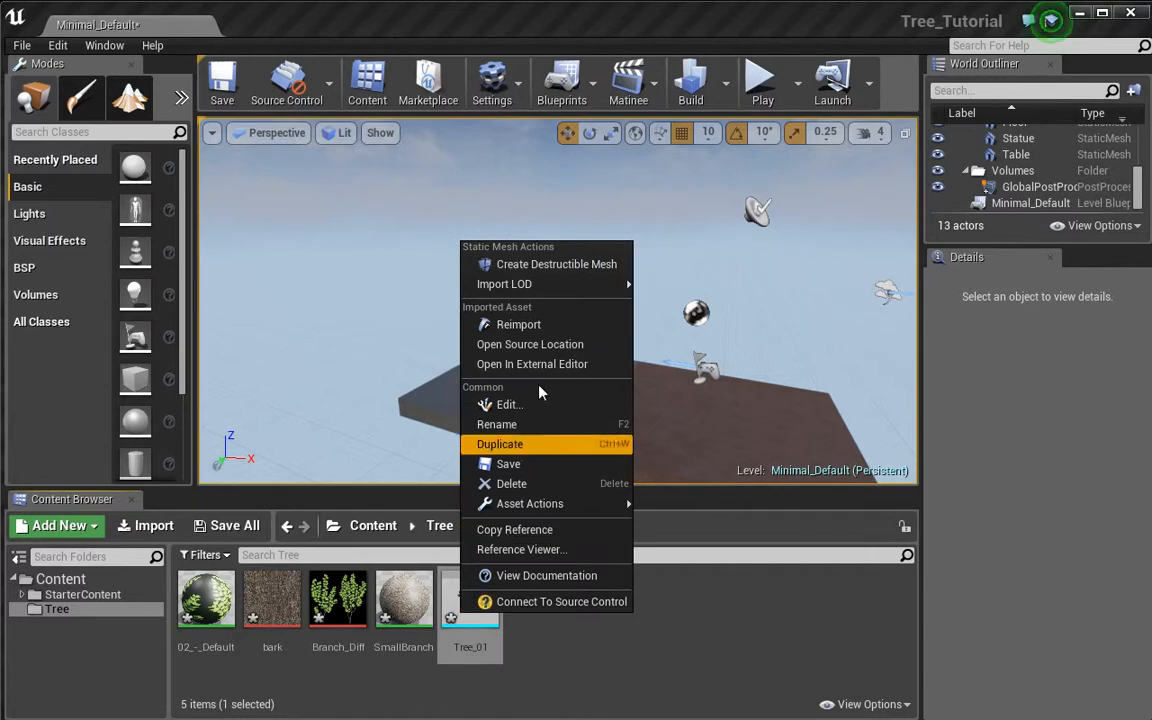
left_click(533, 330)
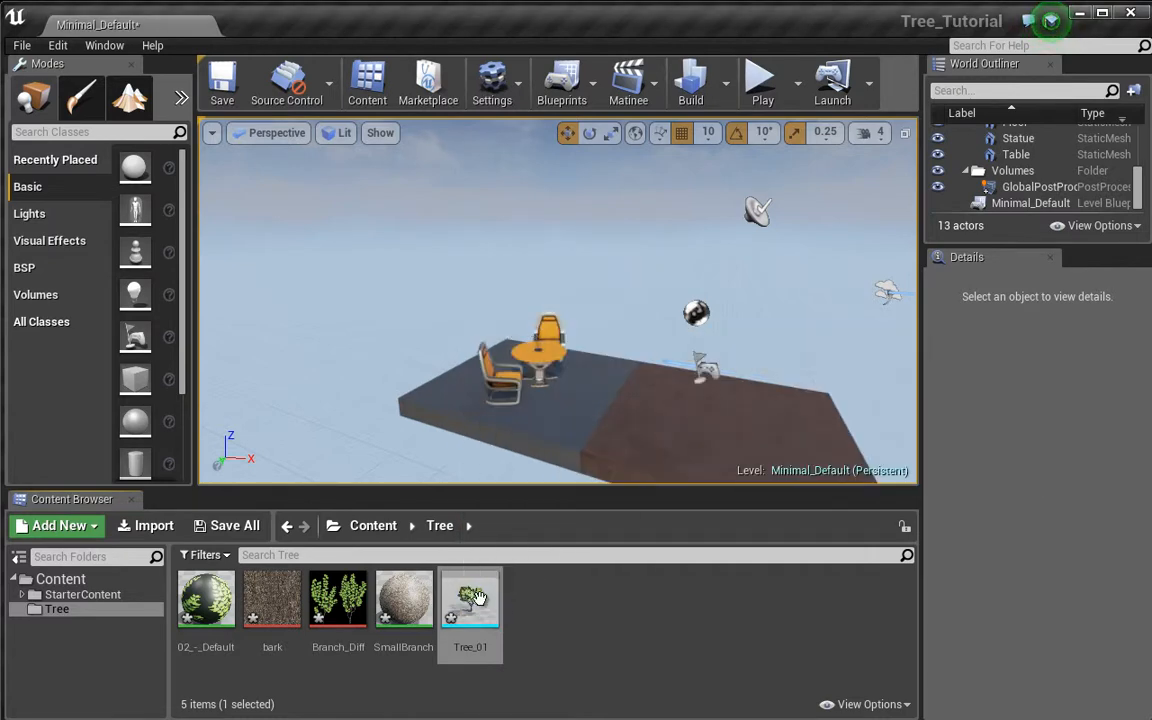
left_click_drag(470, 600, 622, 425)
left_click(404, 297)
right_click_drag(442, 311, 253, 366)
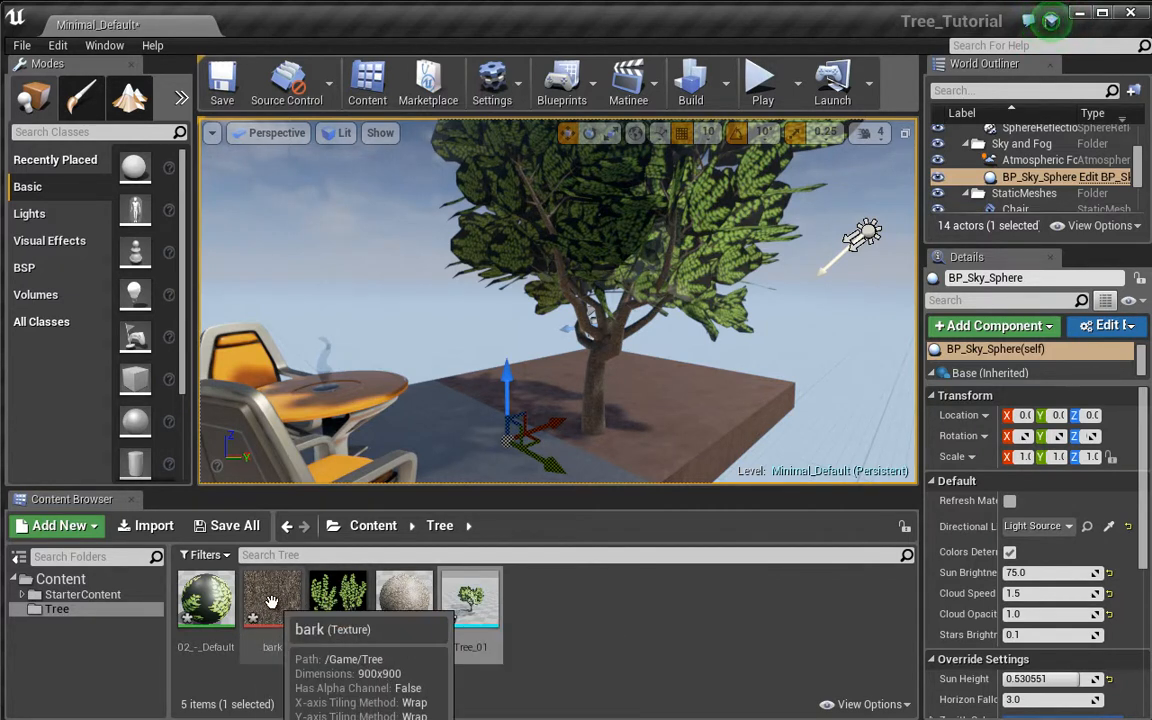
Look through the Textures and Refs folders of Foliage For Games for the bark and branch source images
left_click(274, 603)
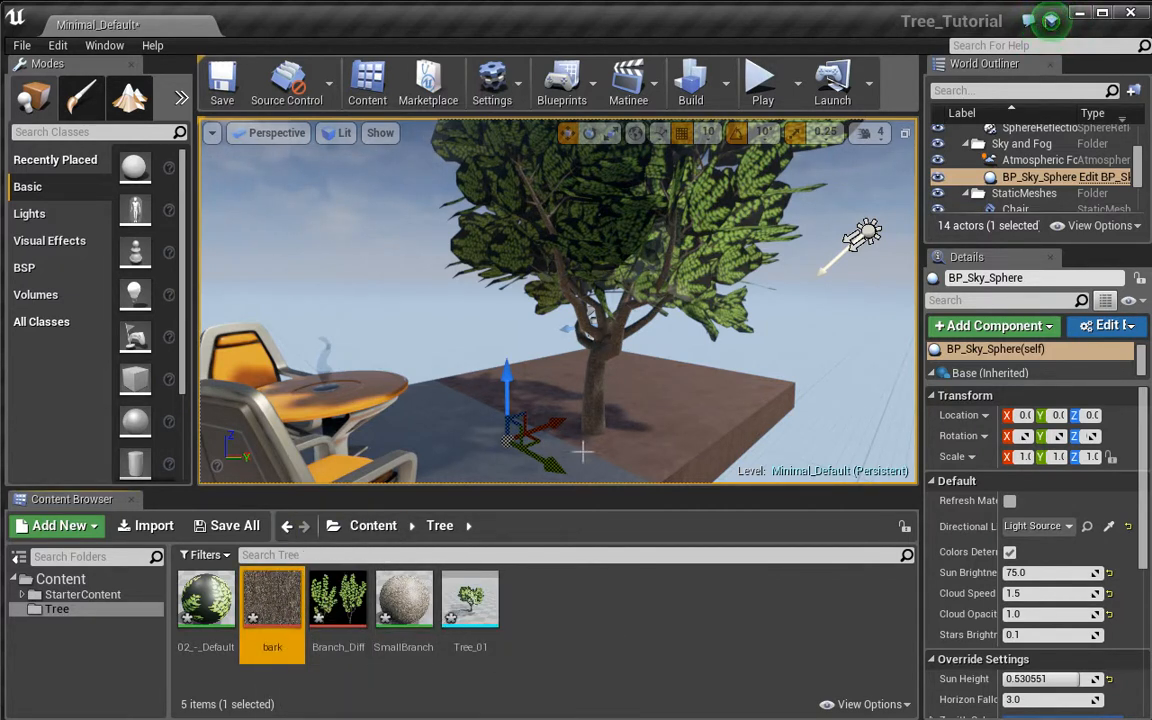
left_click(338, 605)
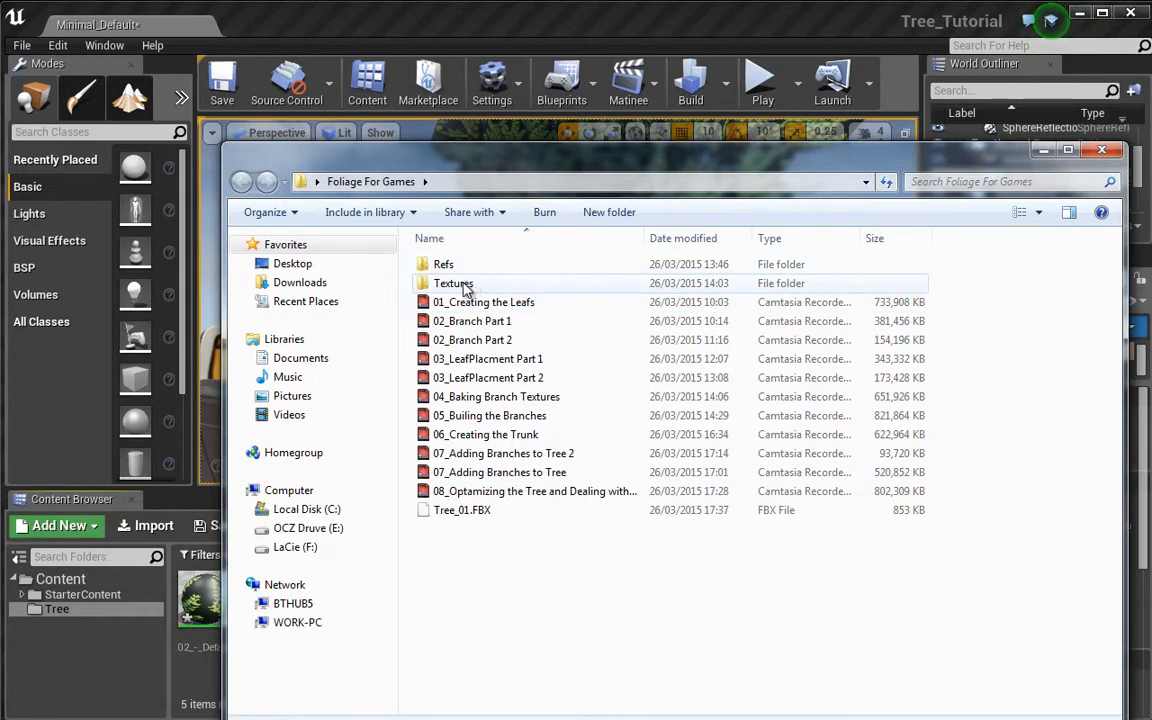
double_click(458, 285)
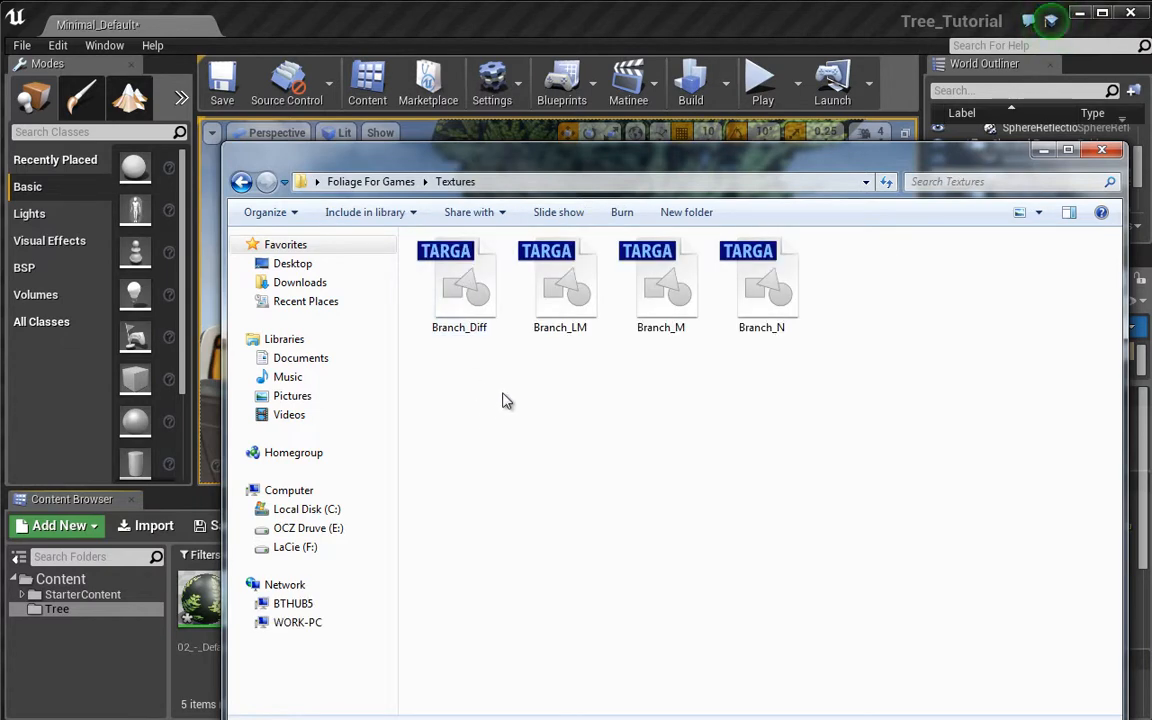
key("BackSpace")
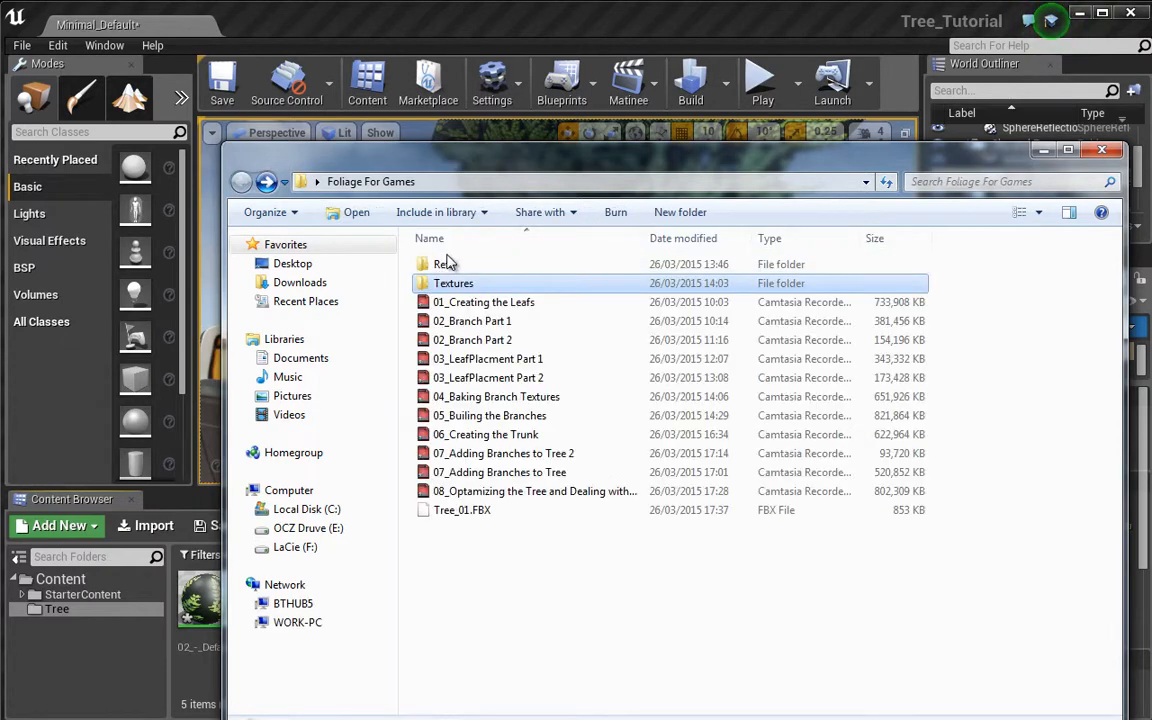
double_click(443, 262)
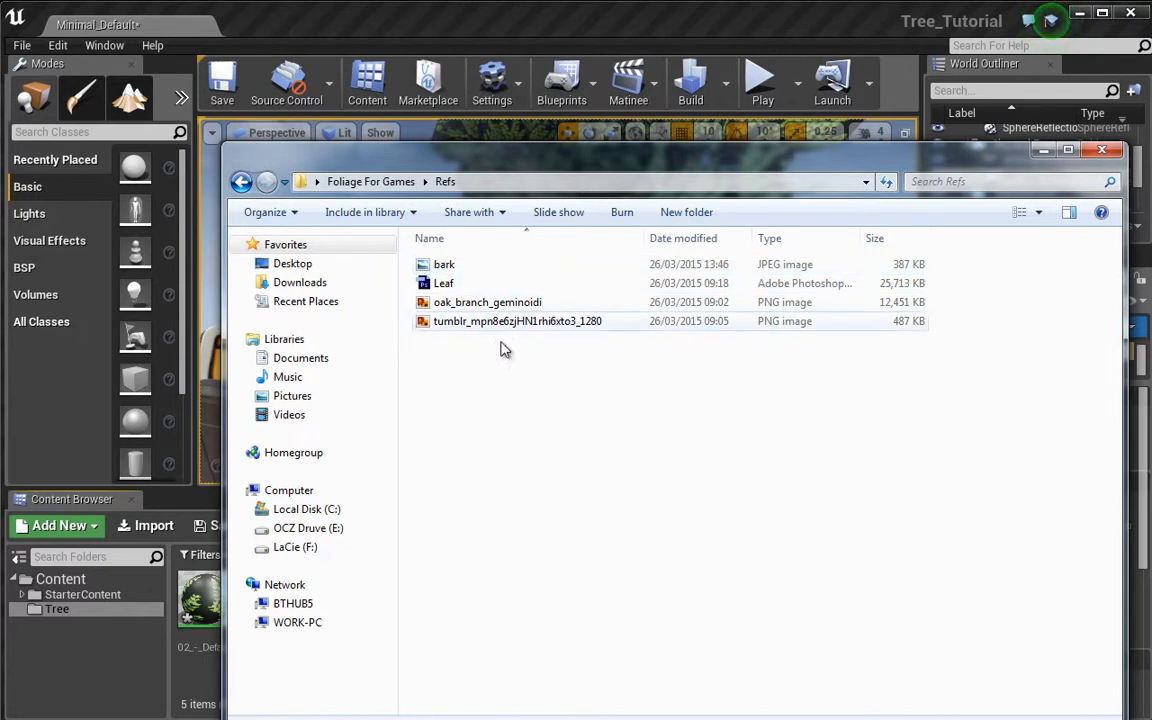
right_click(455, 266)
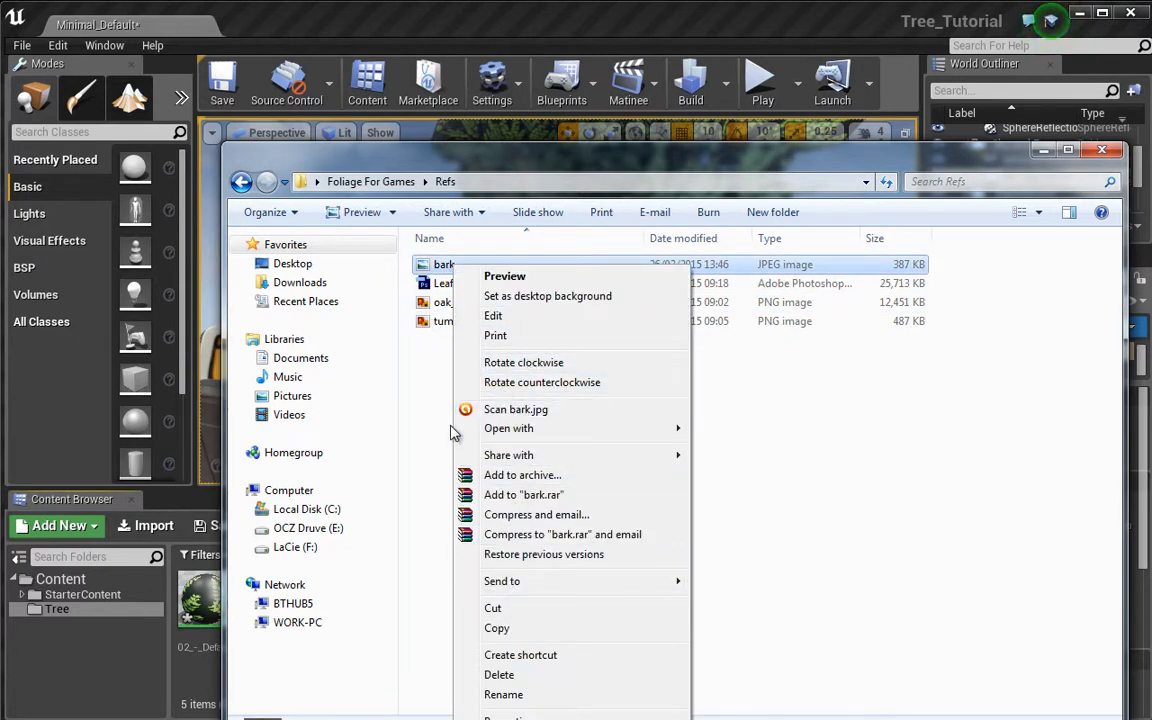
left_click(1003, 465)
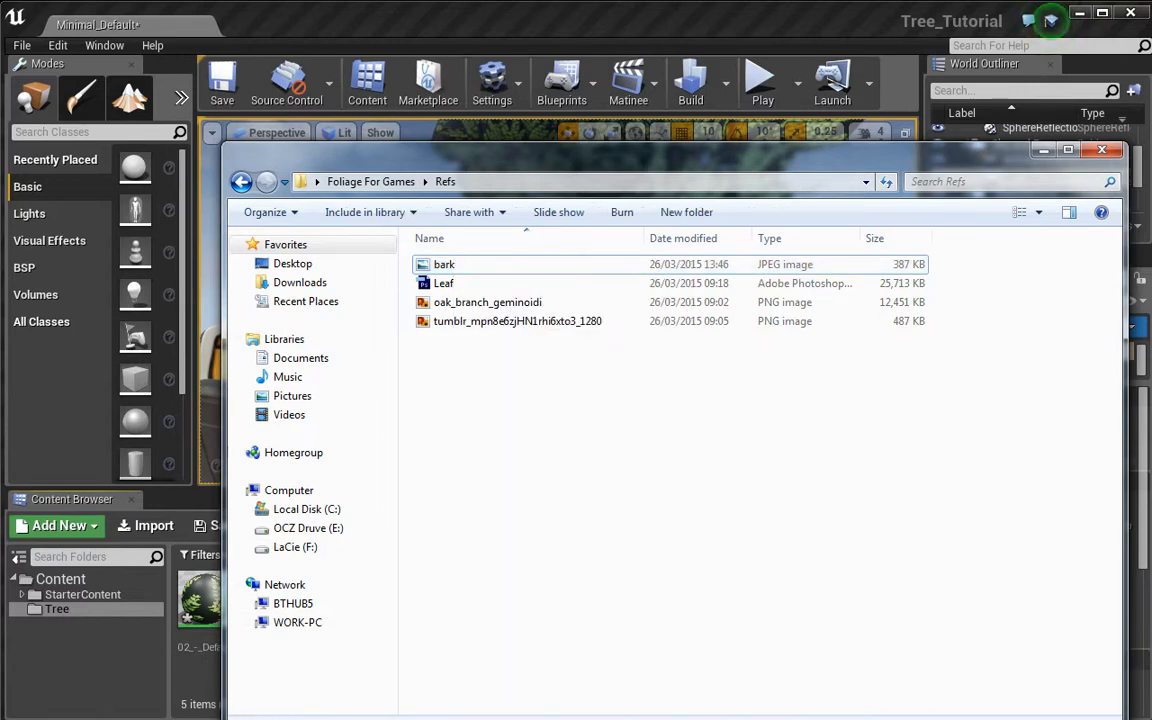
Launch Photoshop to prepare the bark image
key("super")
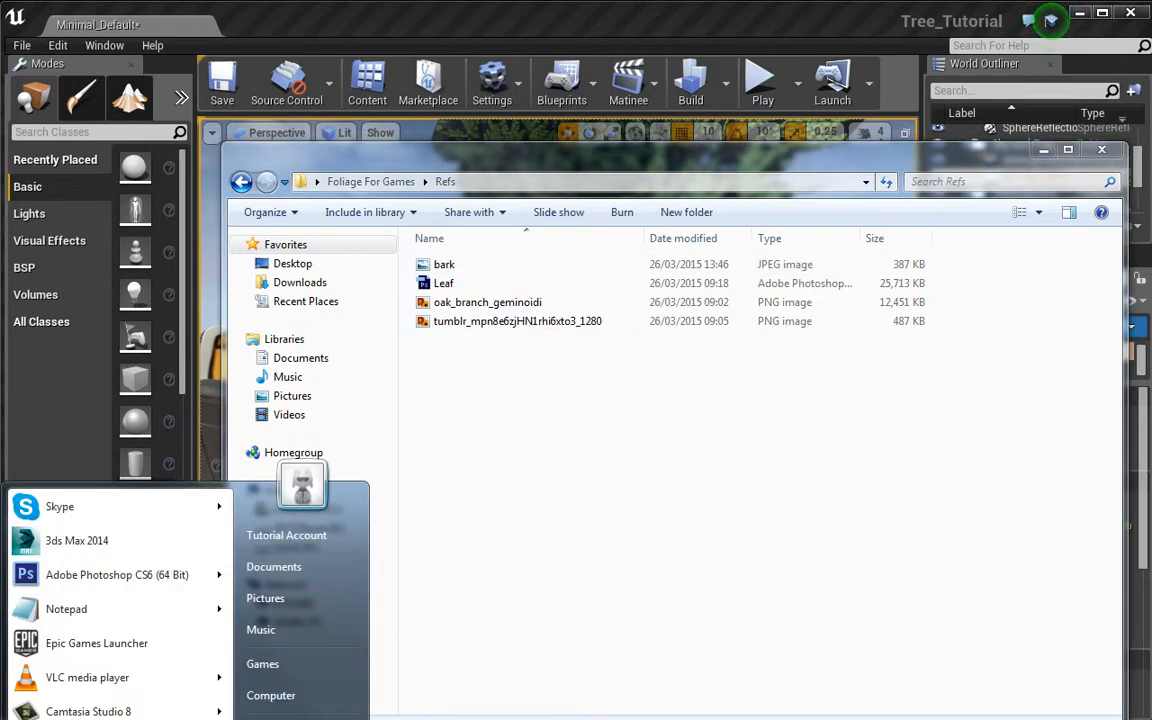
type("pho")
key("Return")
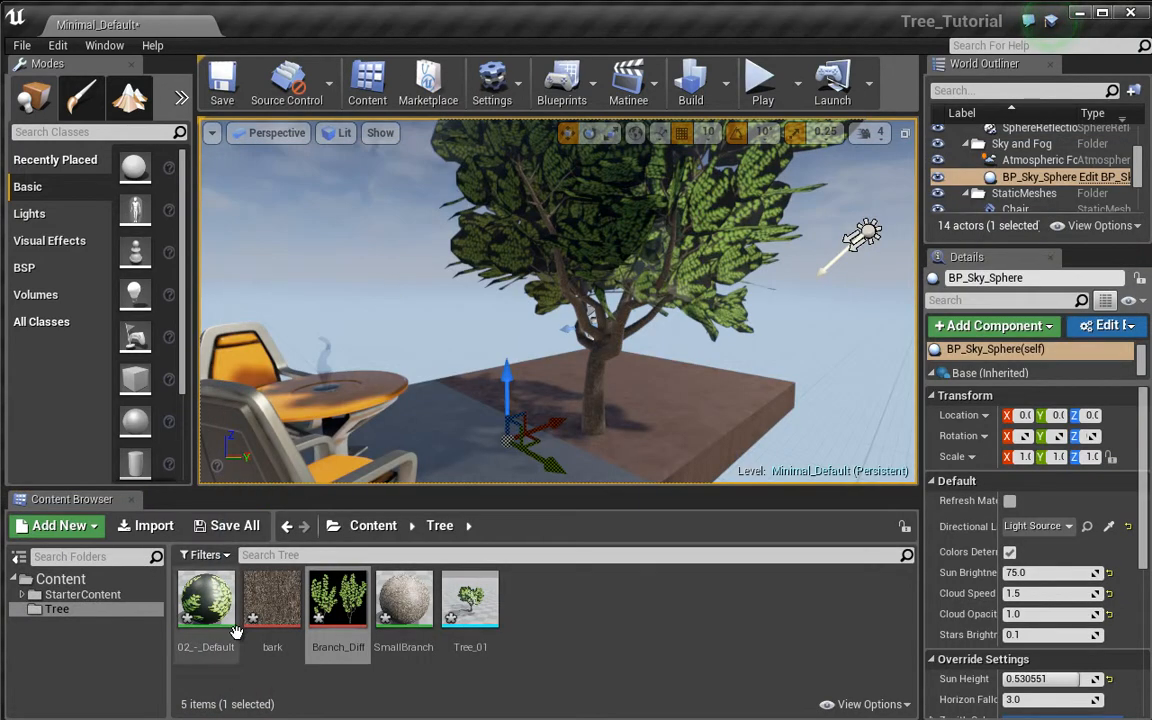
Return to Unreal Editor and import Branch_LM, Branch_M and Branch_N from the Textures folder into the Tree content folder
left_click(370, 9)
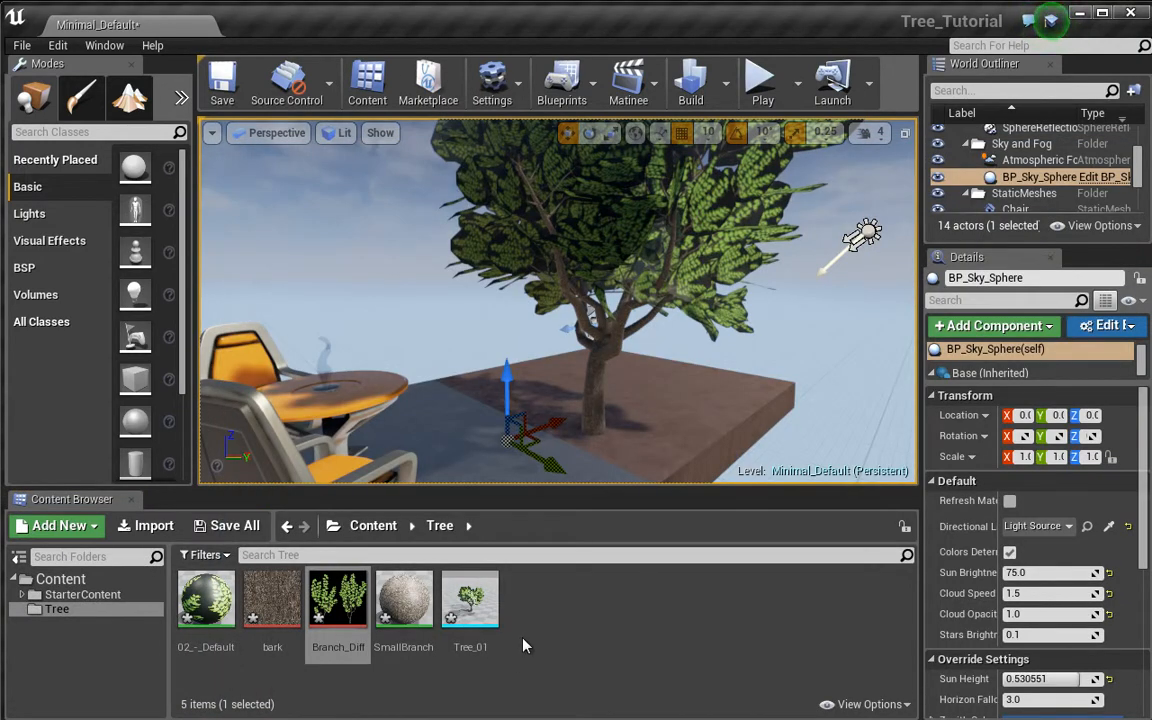
right_click(524, 645)
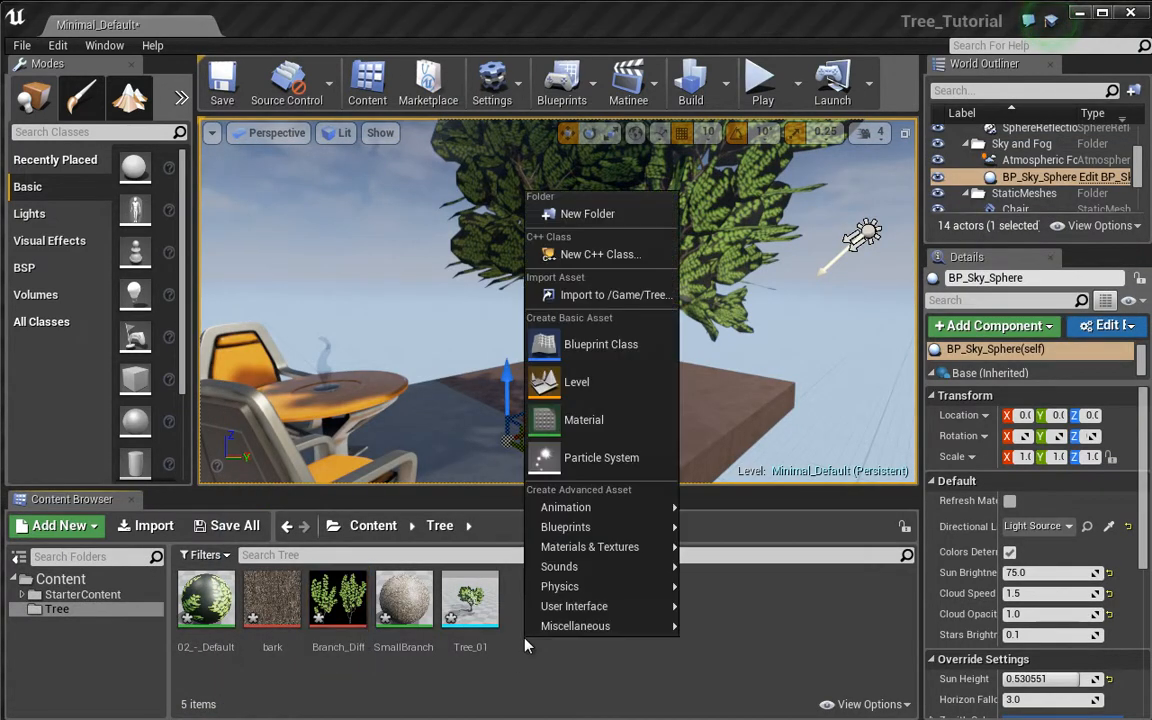
left_click(585, 294)
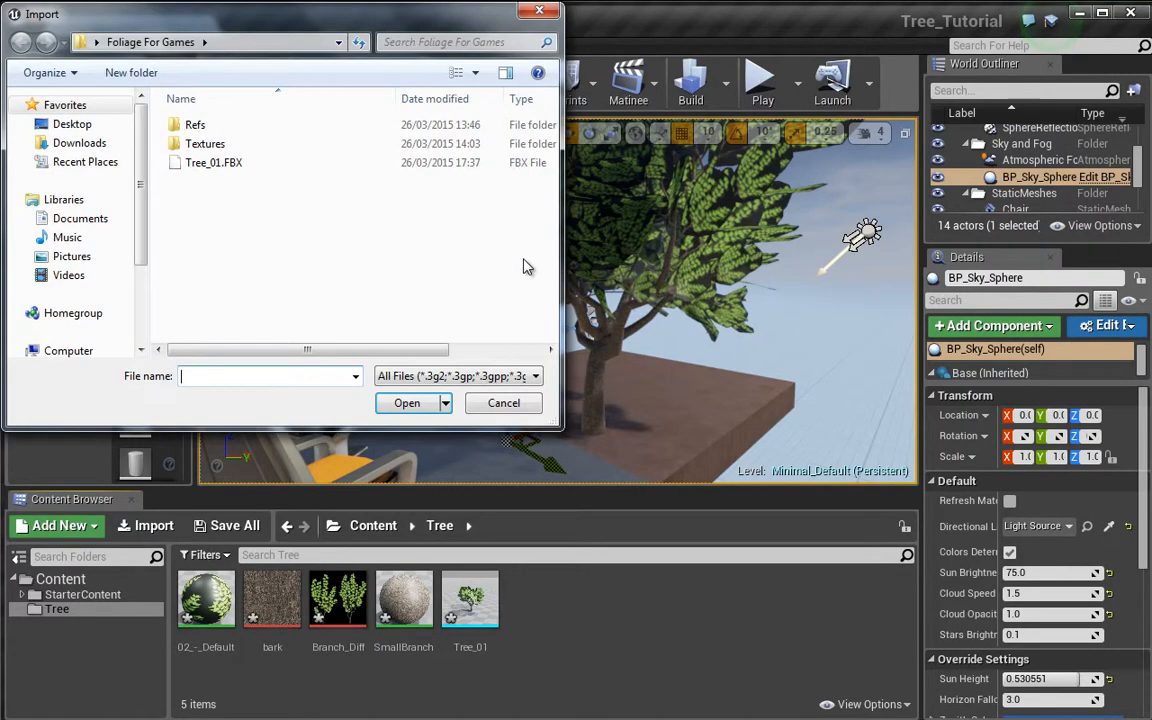
double_click(199, 145)
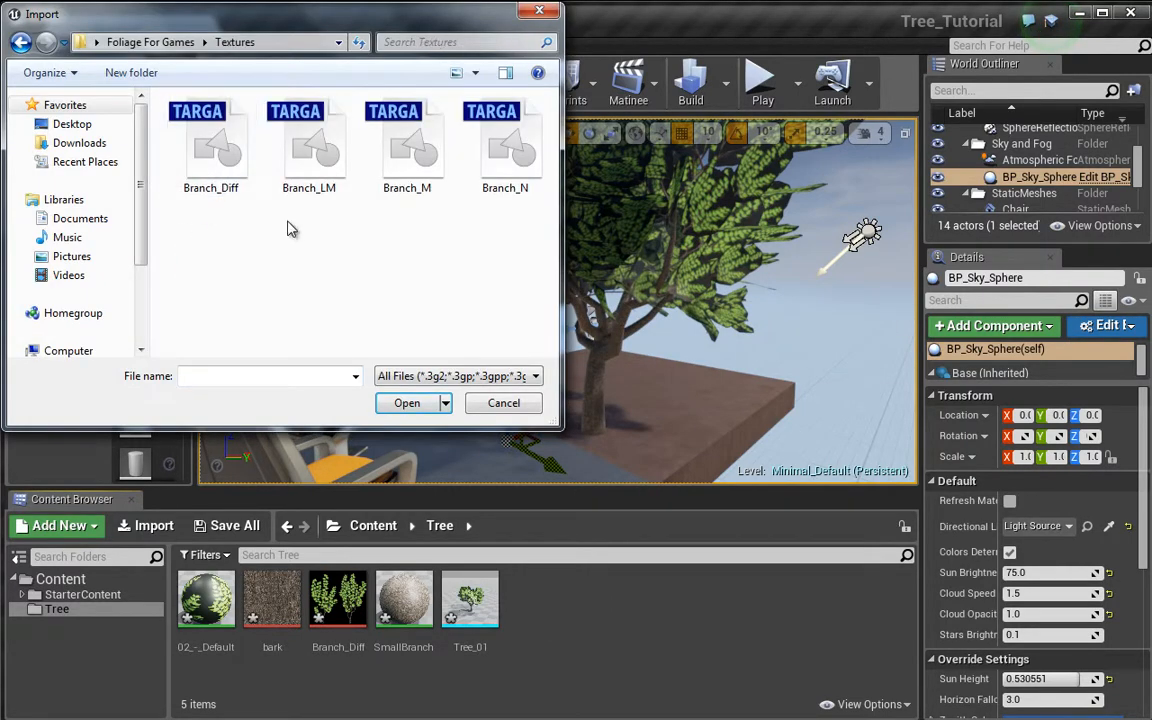
left_click(330, 153)
left_click(410, 150, "ctrl")
left_click(500, 150, "ctrl")
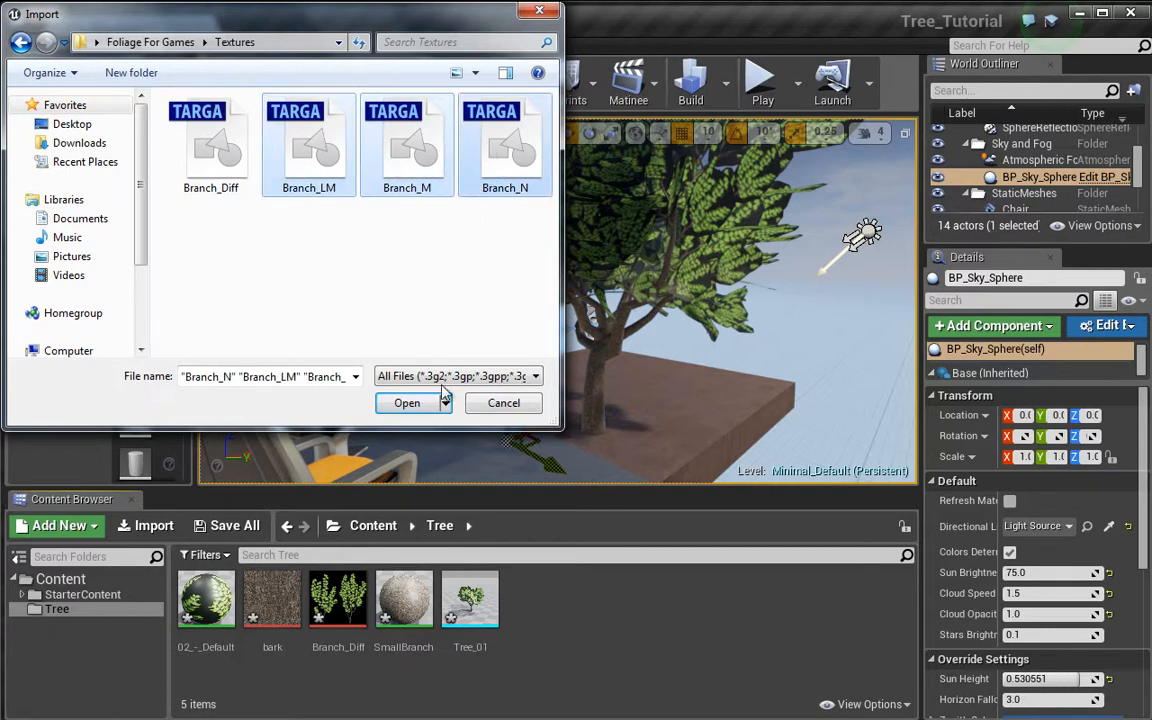
left_click(407, 405)
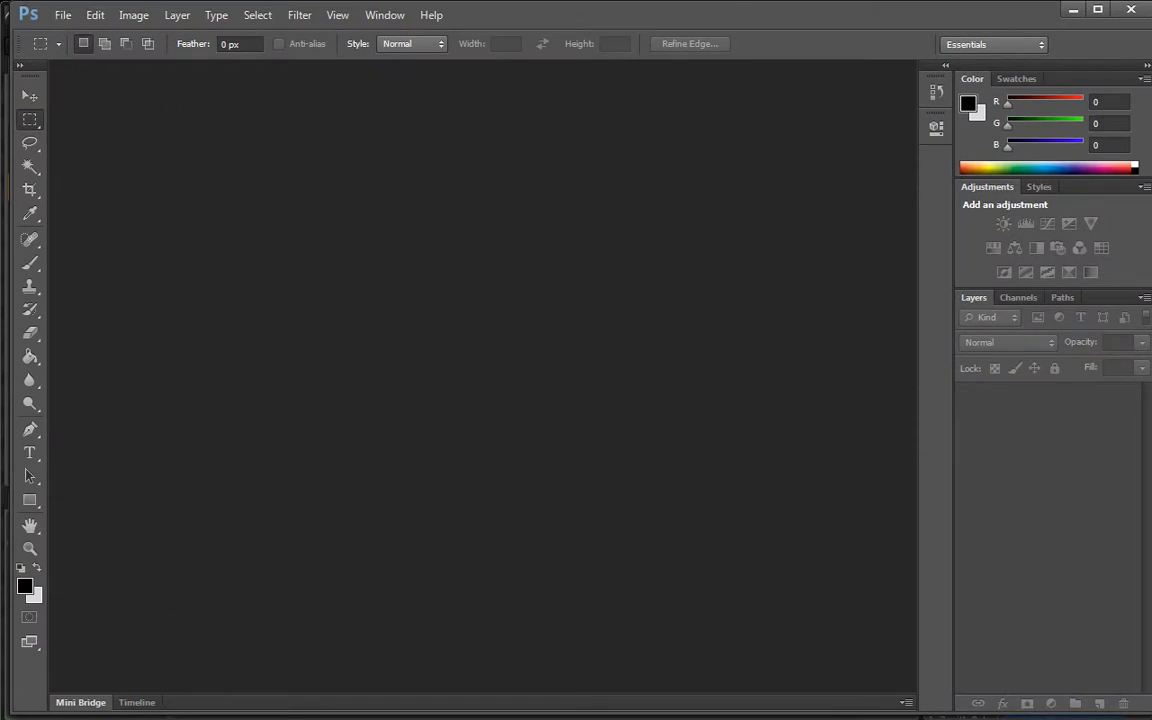
Open the bark image from the Refs folder in Photoshop and resize it to 1024 x 1024 pixels
key("alt+Tab")
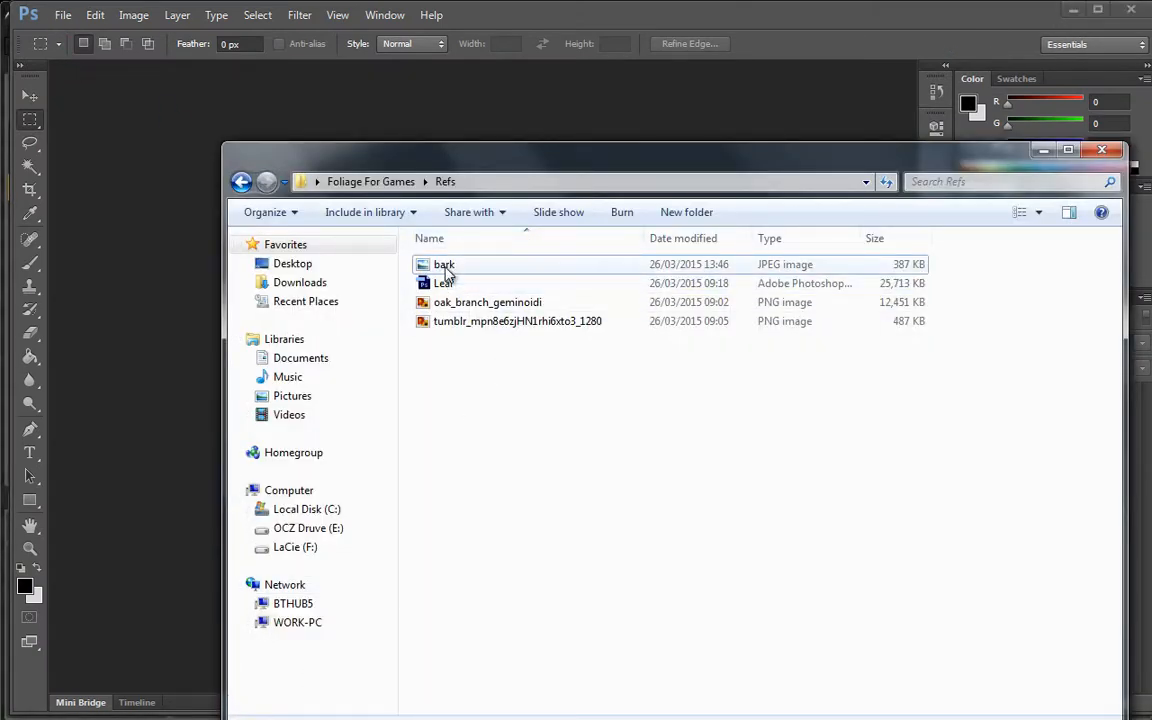
left_click_drag(445, 270, 165, 221)
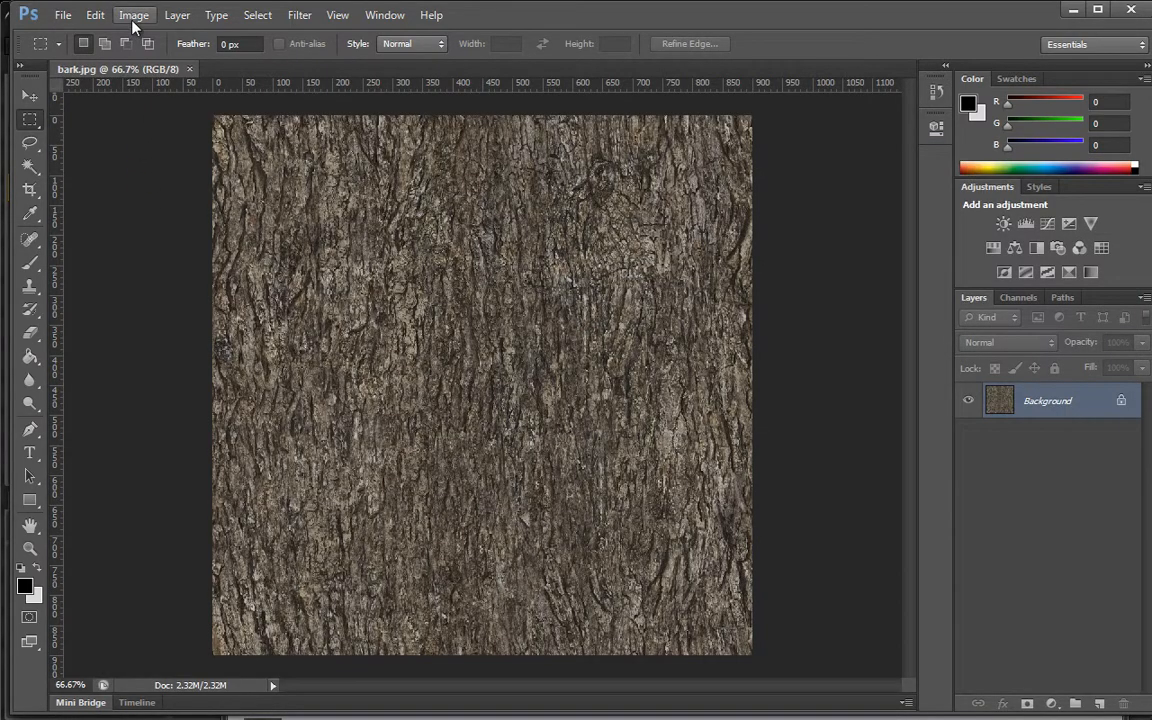
left_click(134, 18)
left_click(160, 145)
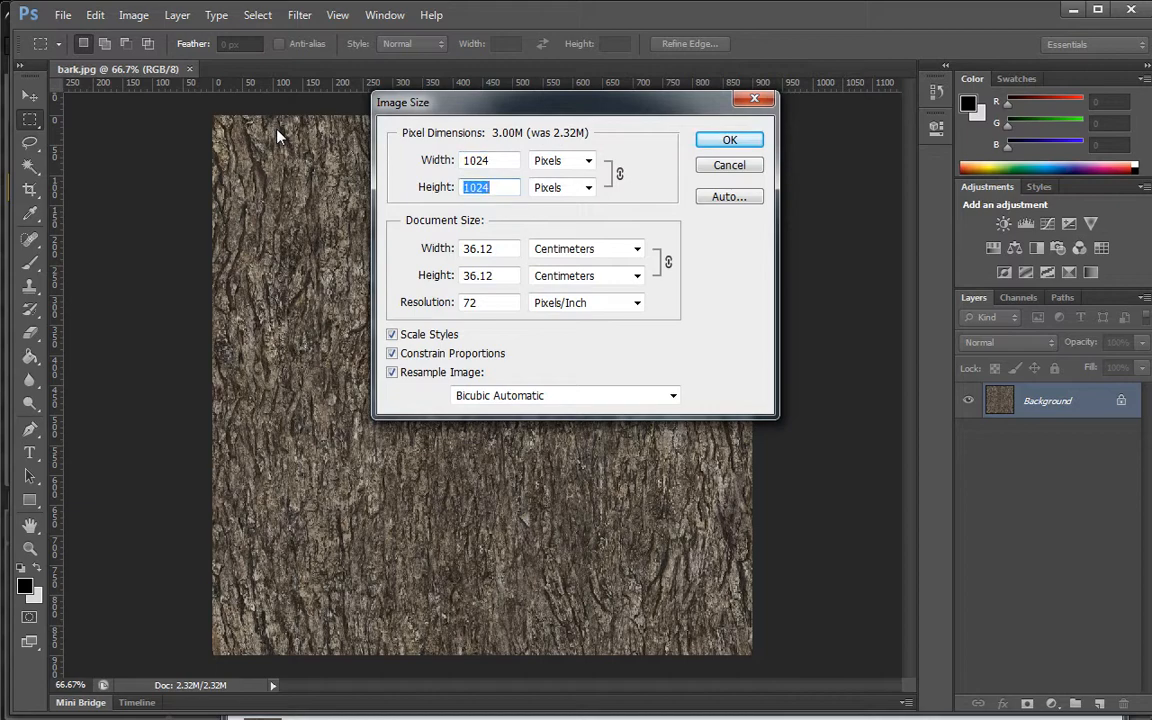
key("Return")
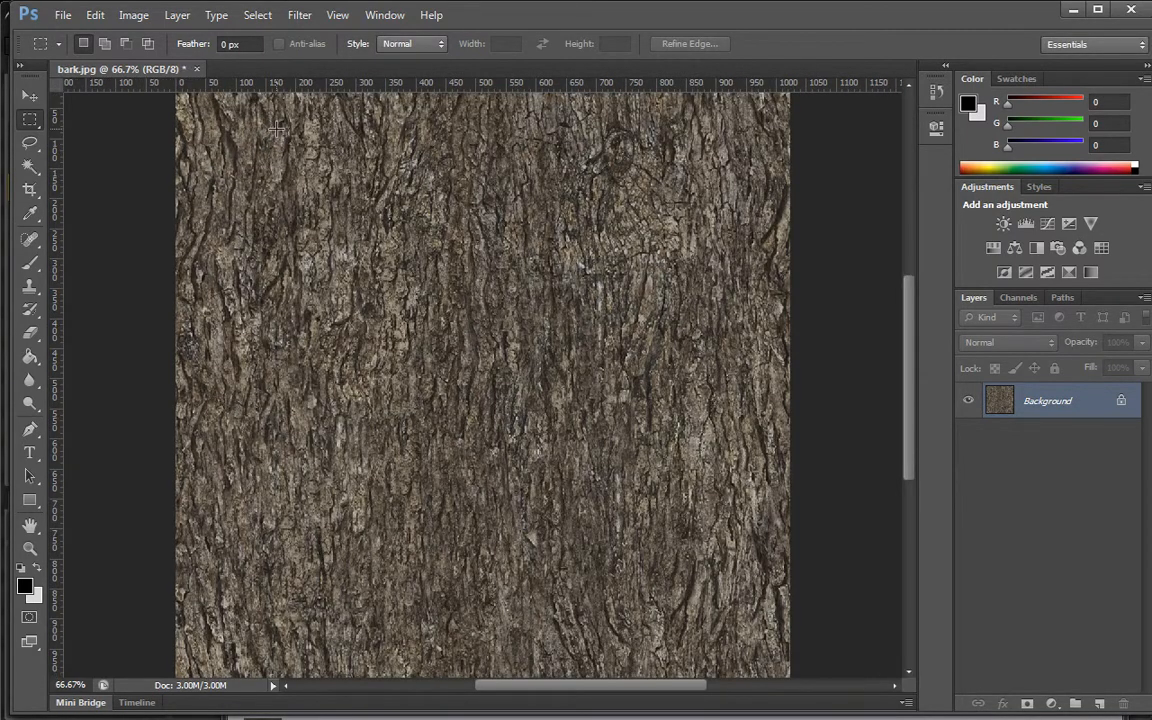
Save the resized bark image in the Textures folder as Bark_Diff in Targa format at 24 bits/pixel
left_click(62, 15)
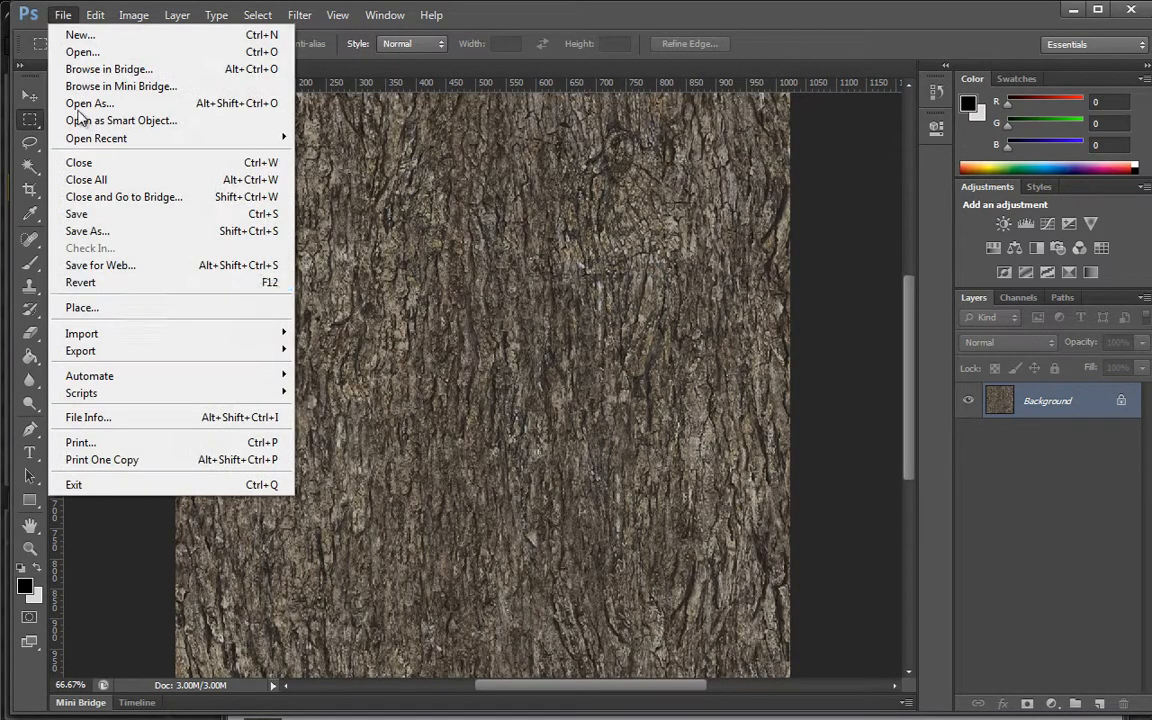
left_click(134, 246)
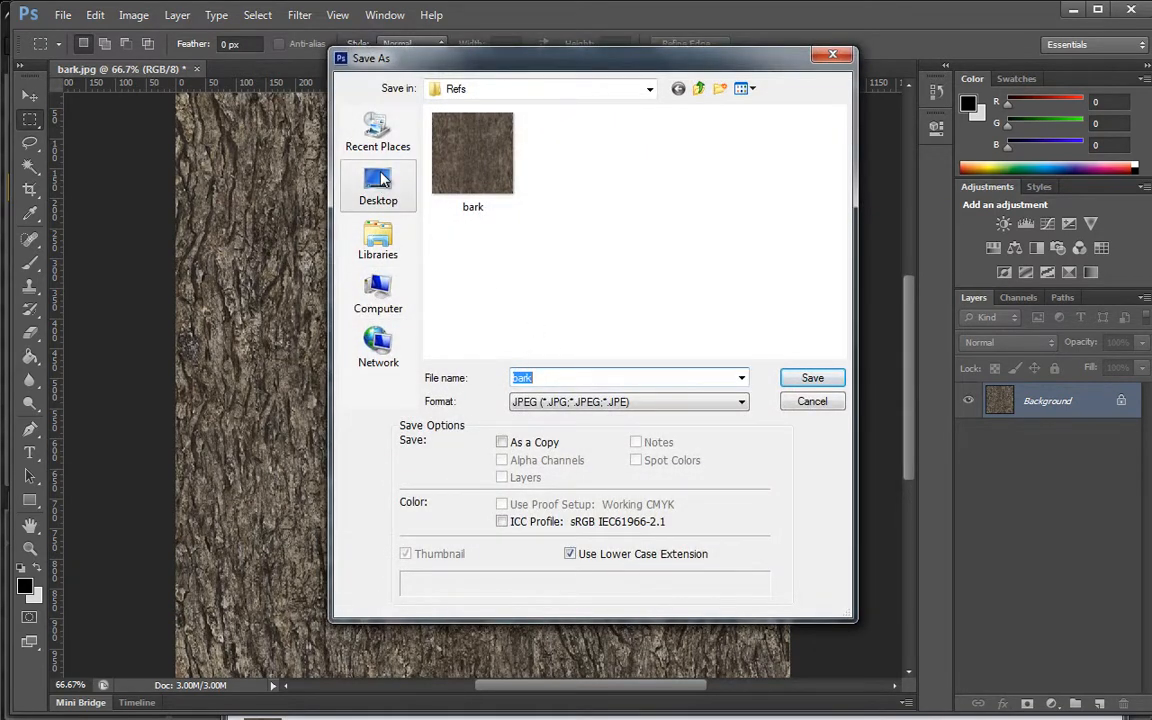
left_click(496, 90)
left_click(462, 267)
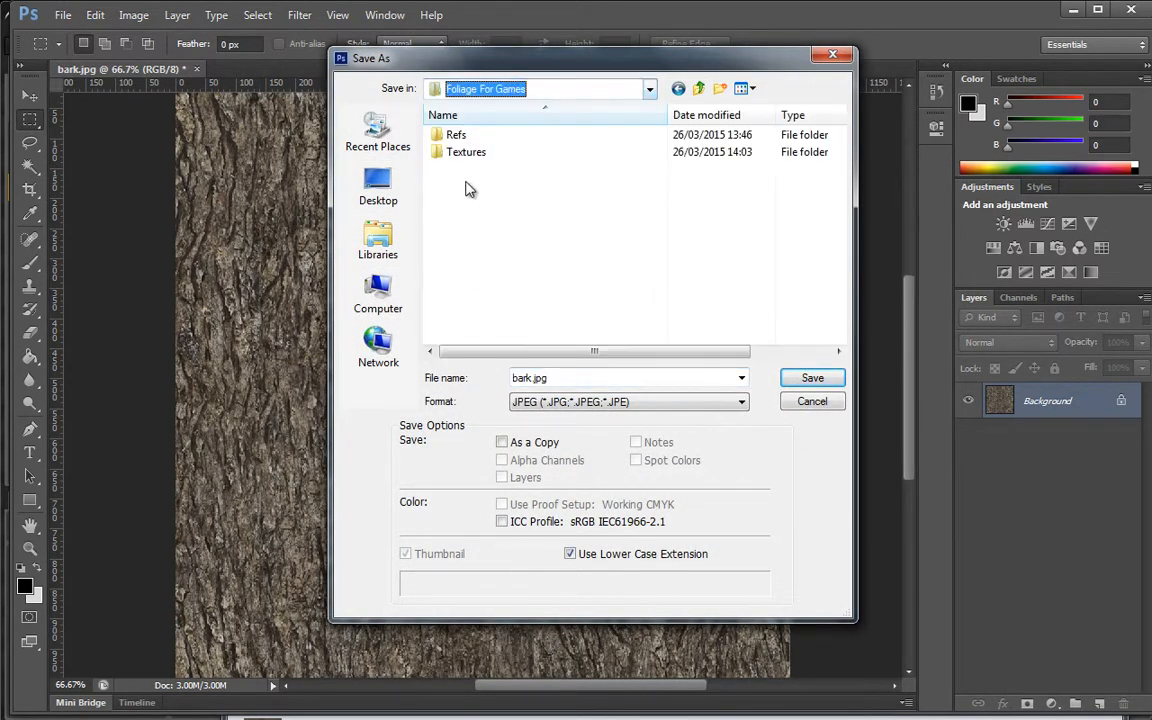
double_click(466, 153)
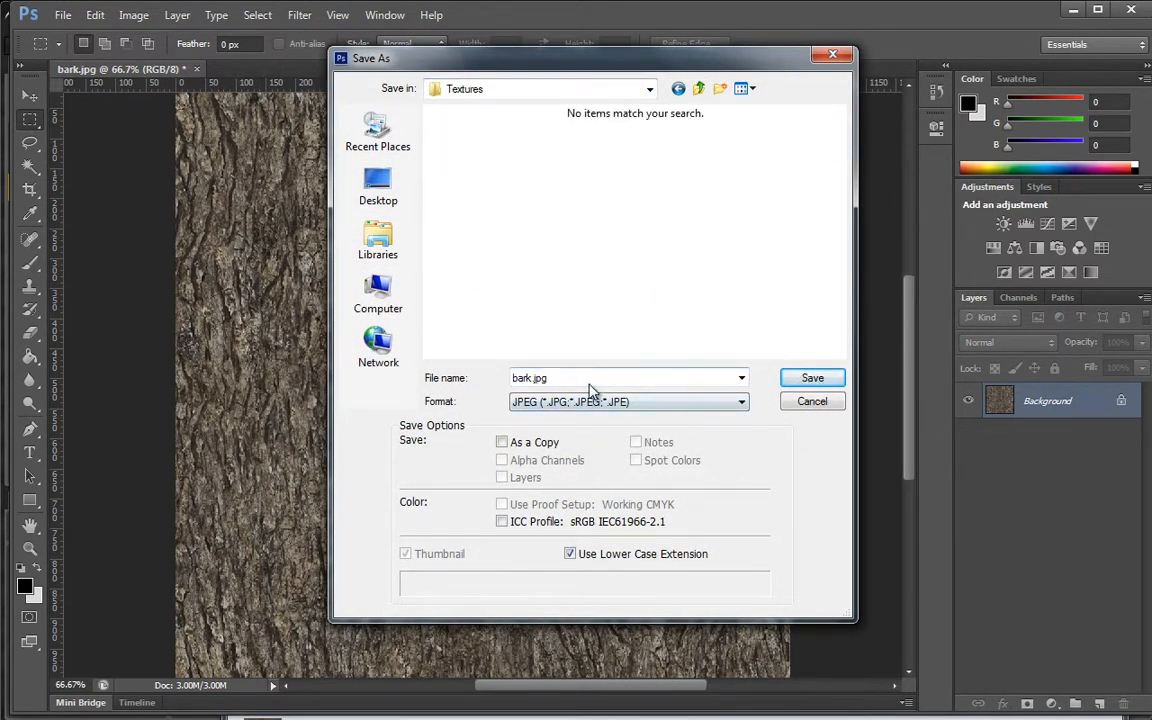
type("B")
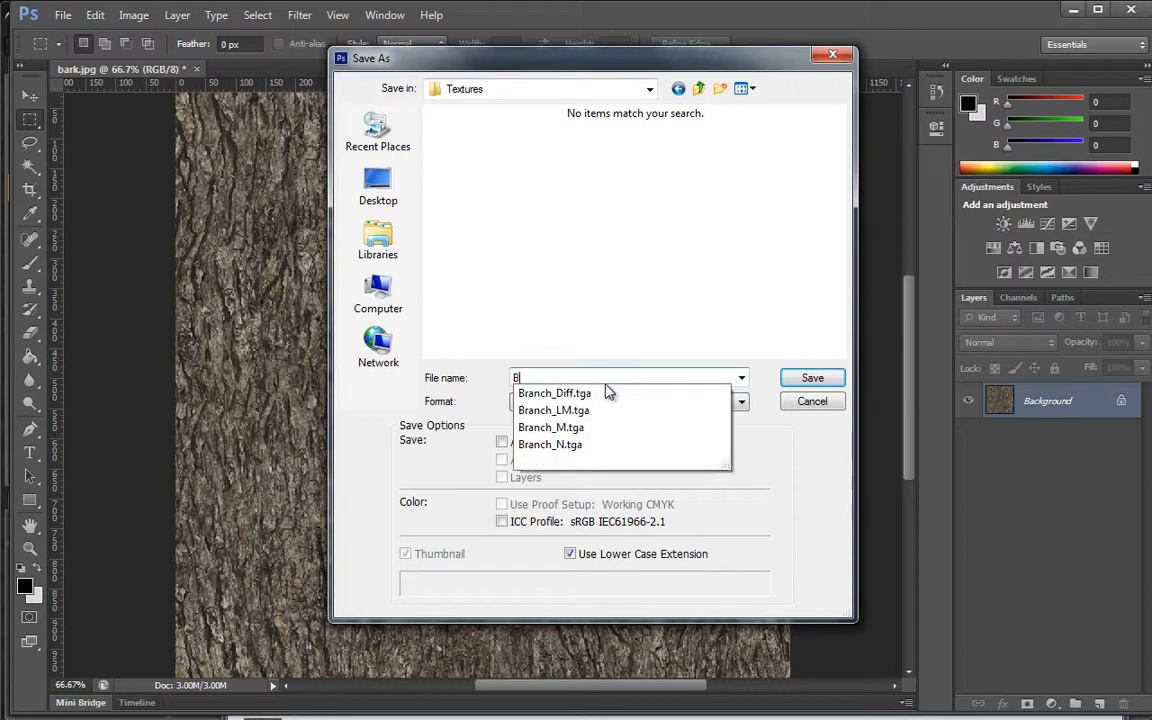
type("ark_Diff")
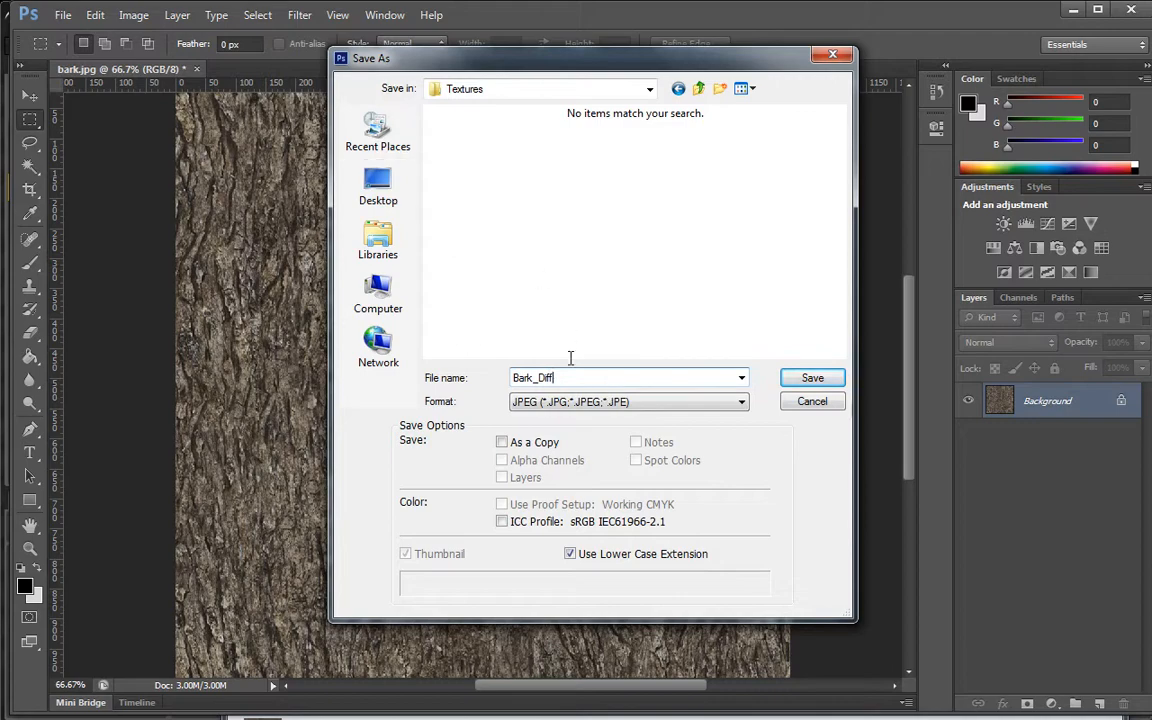
left_click(628, 401)
left_click(568, 654)
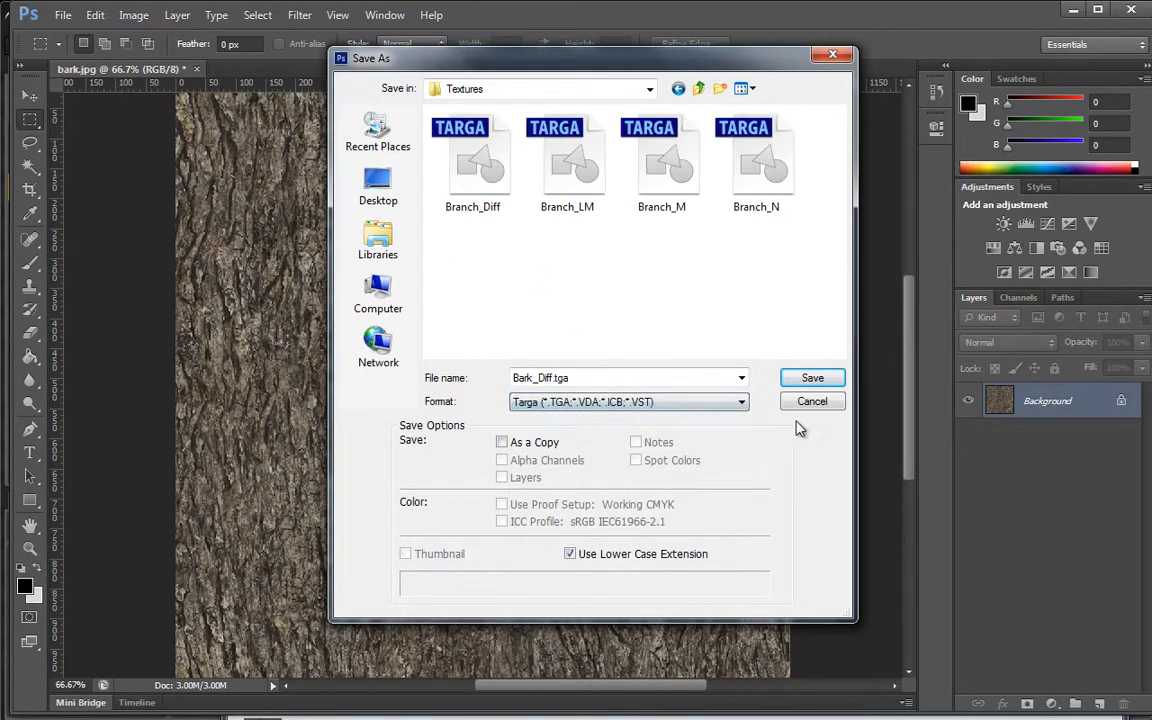
left_click(810, 380)
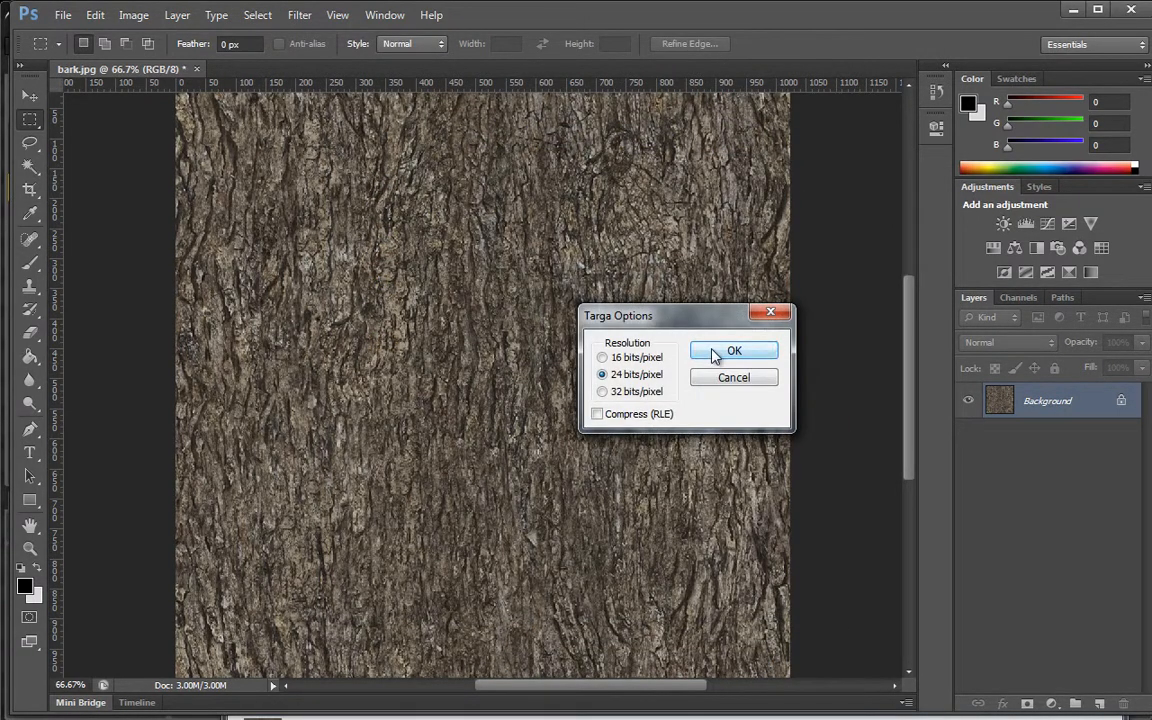
left_click(716, 356)
Convert the bark image into a normal map with the NVIDIA Normal Map Filter, keeping its current settings
left_click(299, 16)
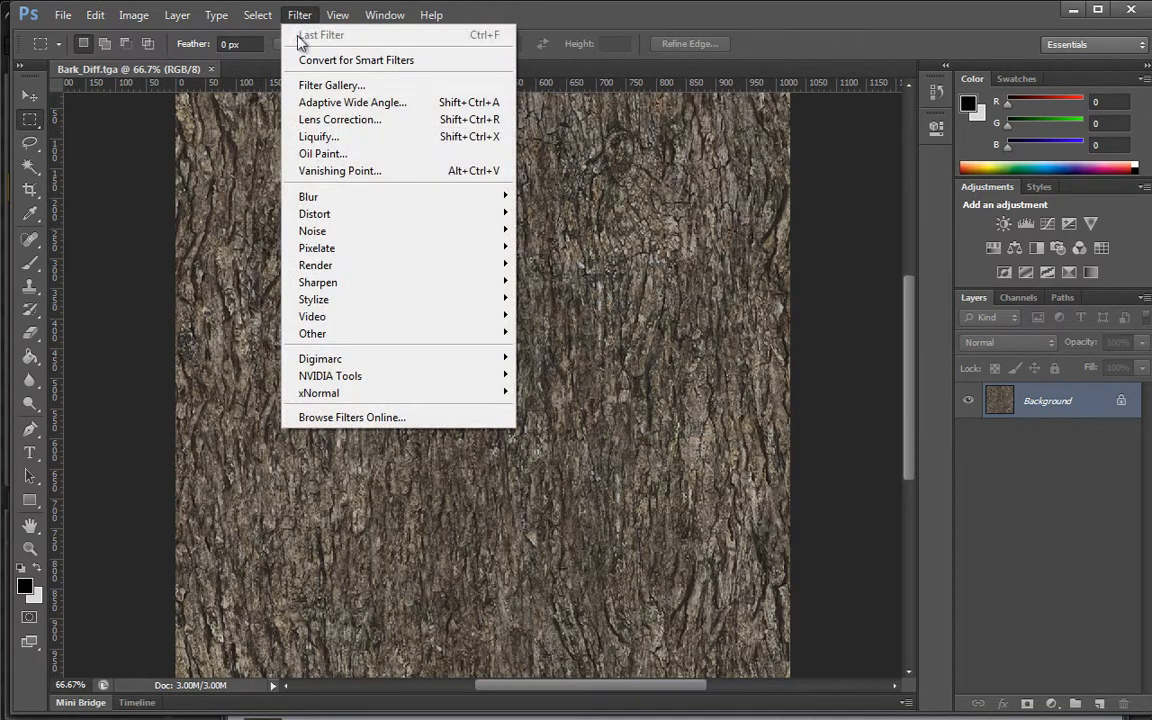
mouse_move(388, 393)
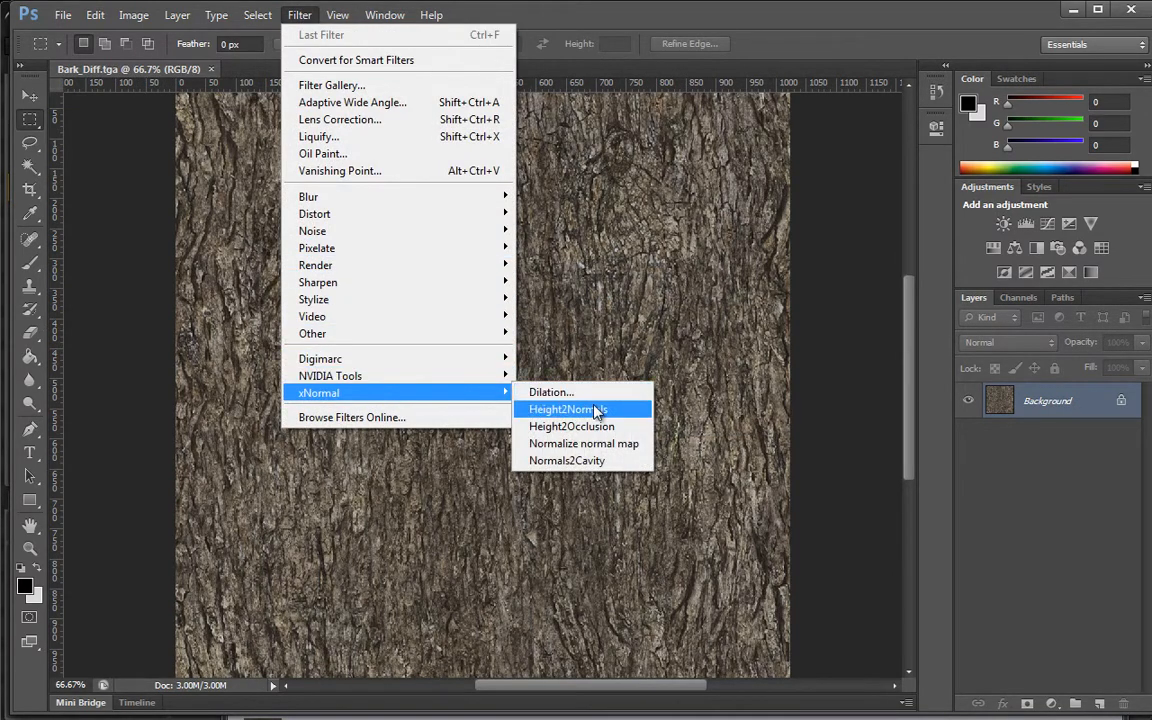
mouse_move(524, 380)
left_click(560, 376)
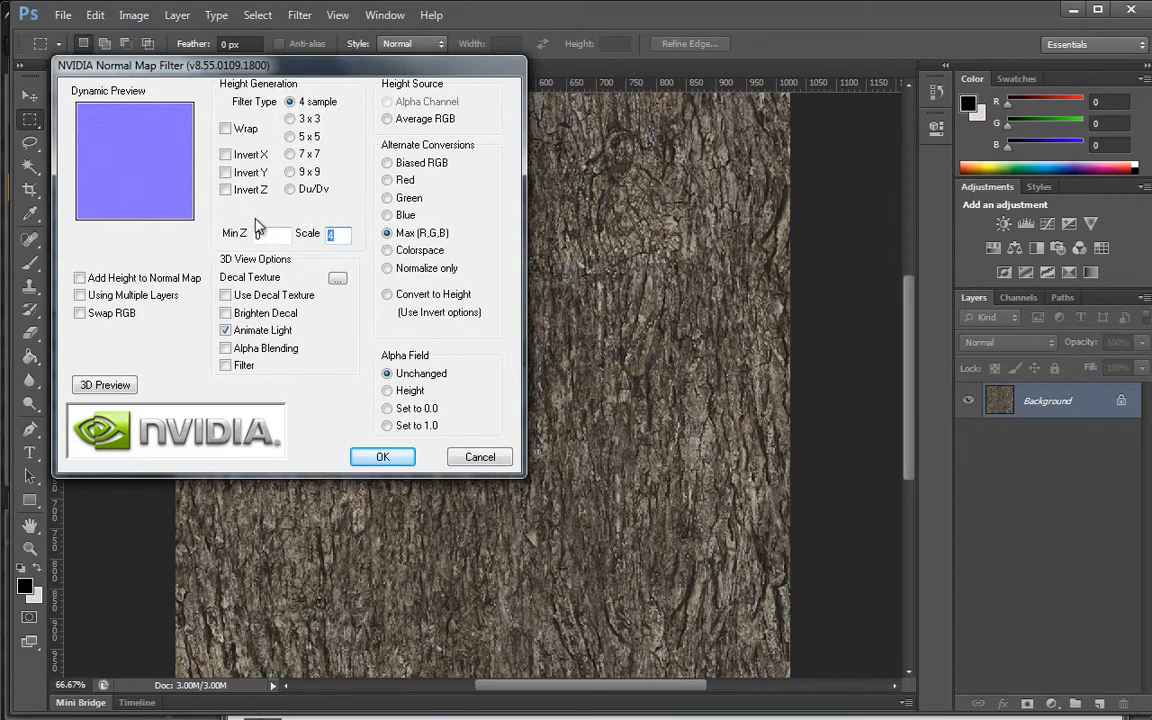
left_click(383, 457)
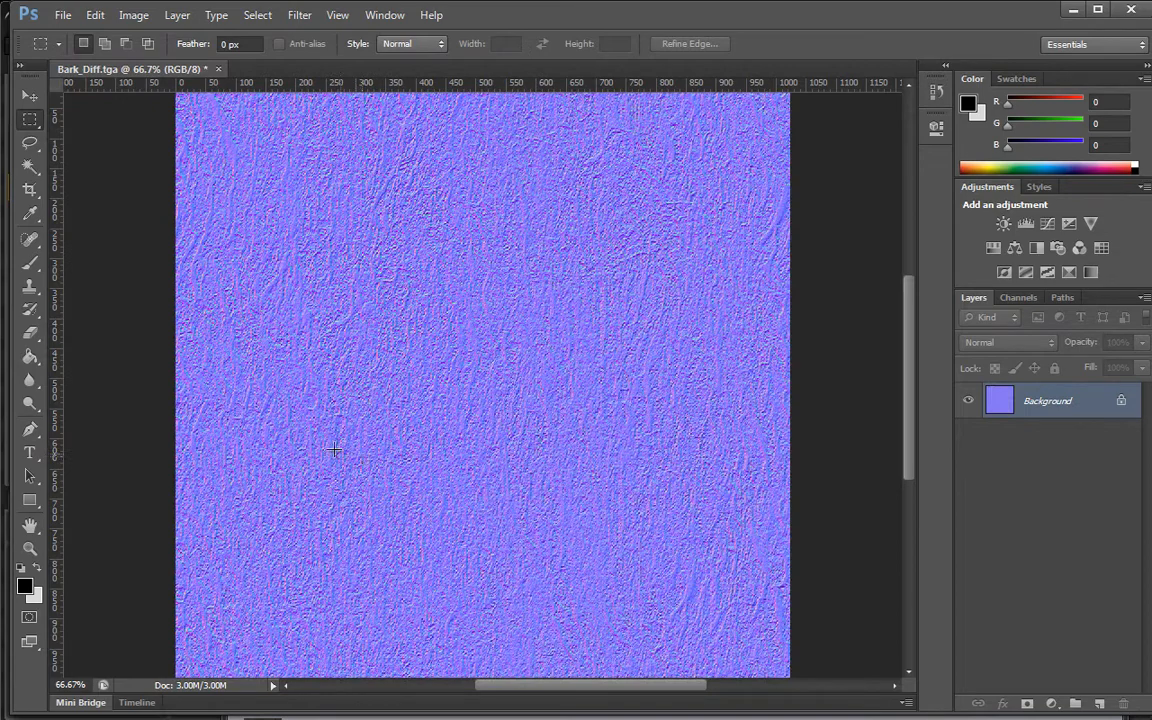
Save the bark normal map as the Targa file Bark_N in the Textures folder
left_click(62, 15)
left_click(120, 231)
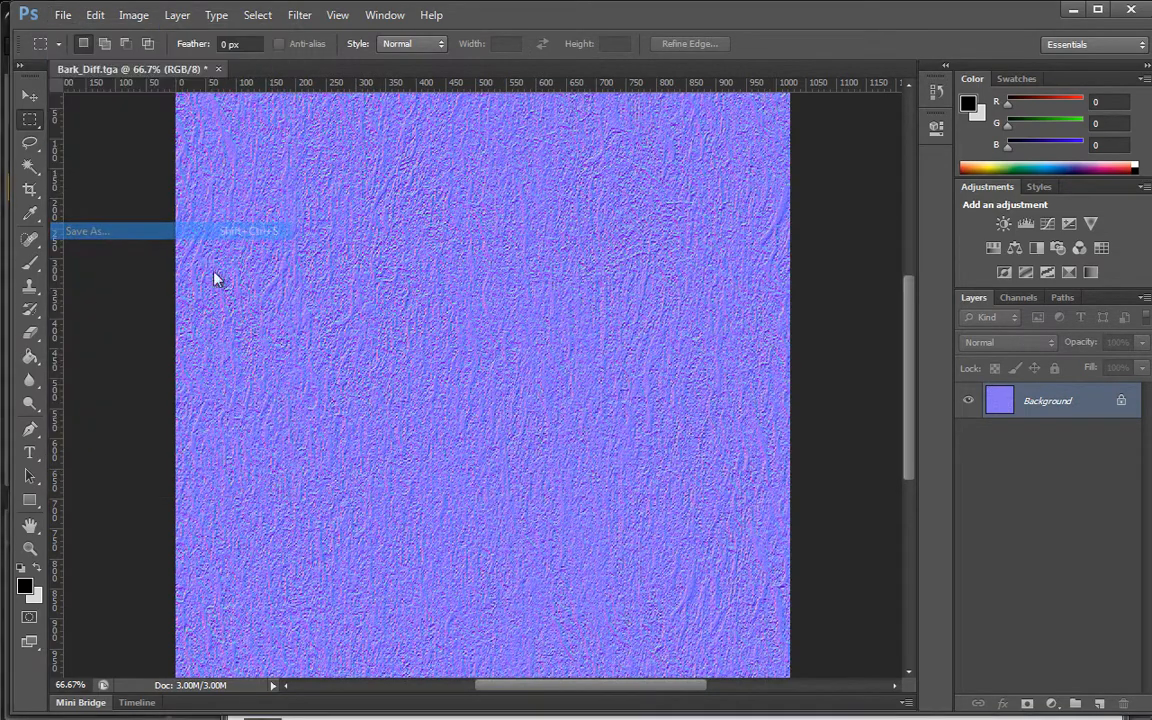
type("Ba")
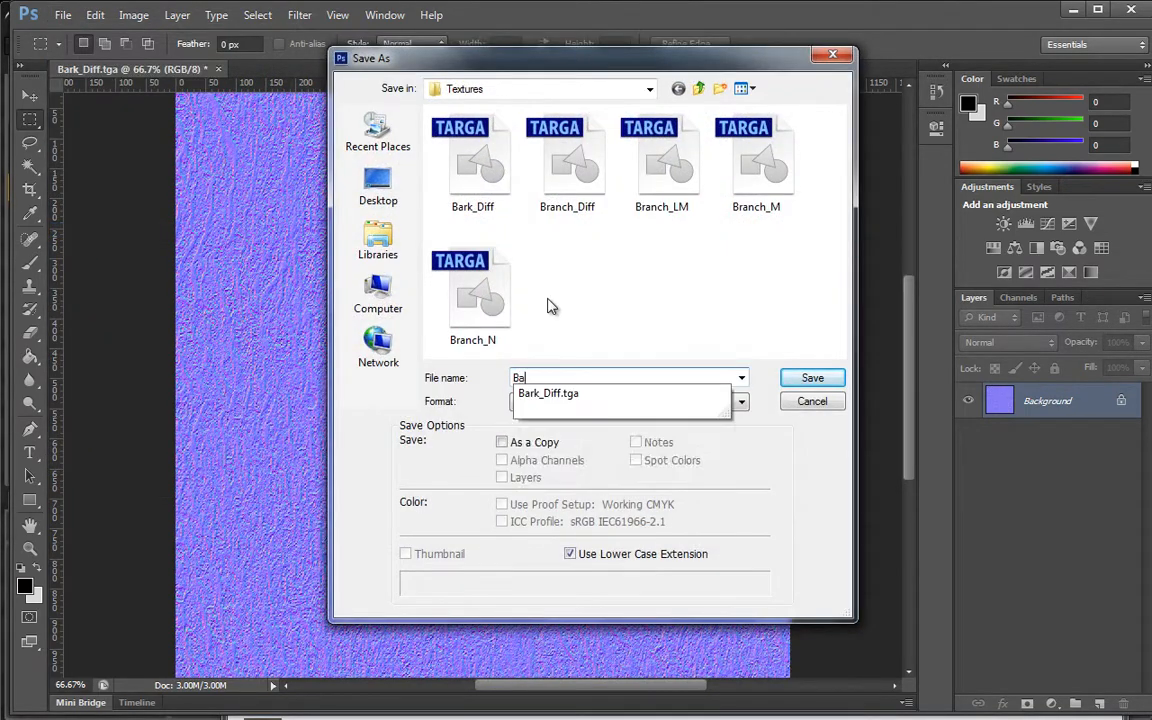
type("rk_N")
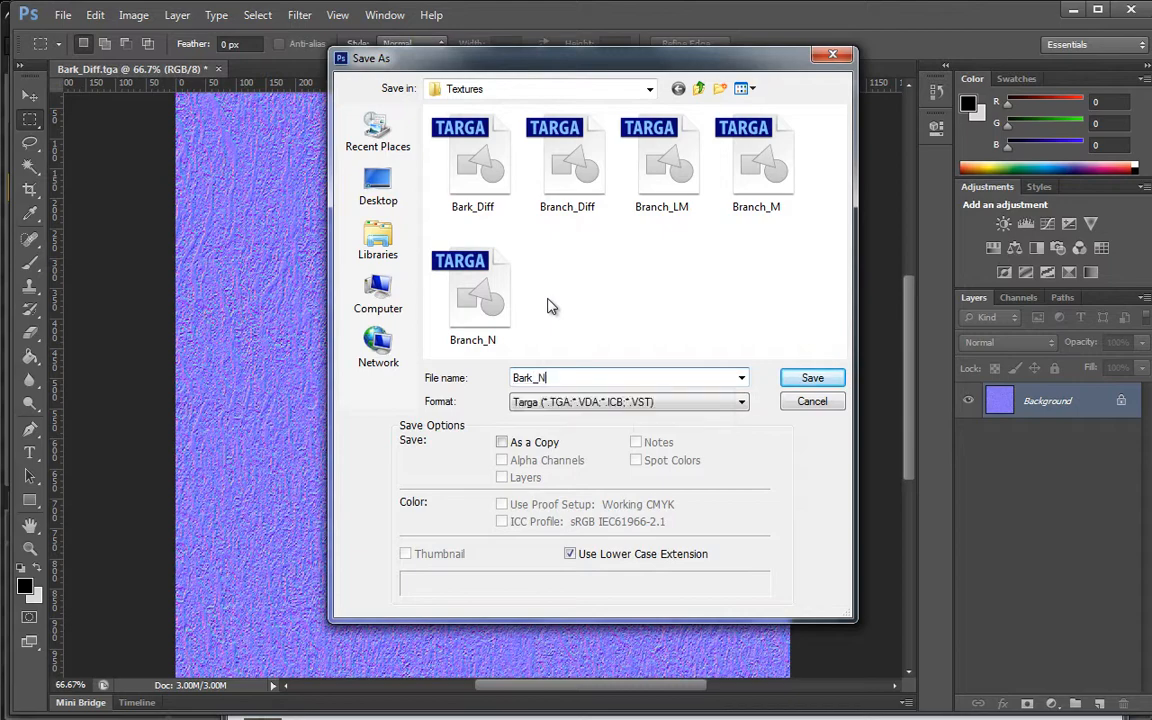
key("Return")
key("Return")
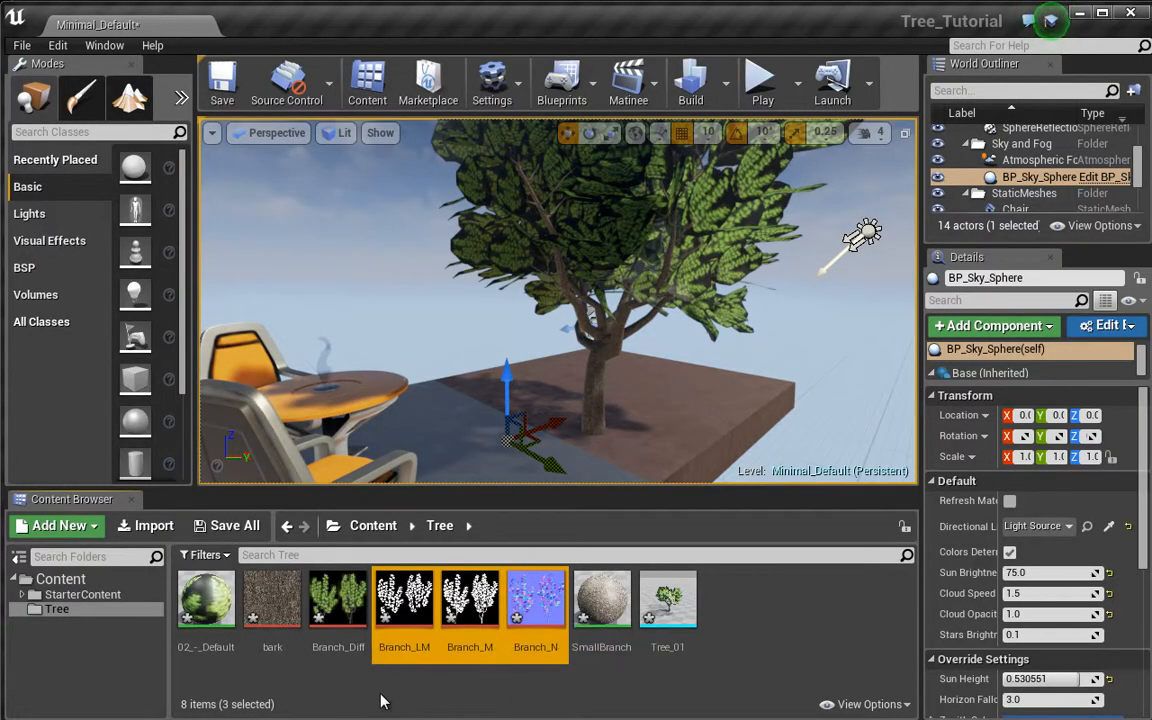
Delete the old bark texture from the Tree folder despite its remaining references
right_click(282, 603)
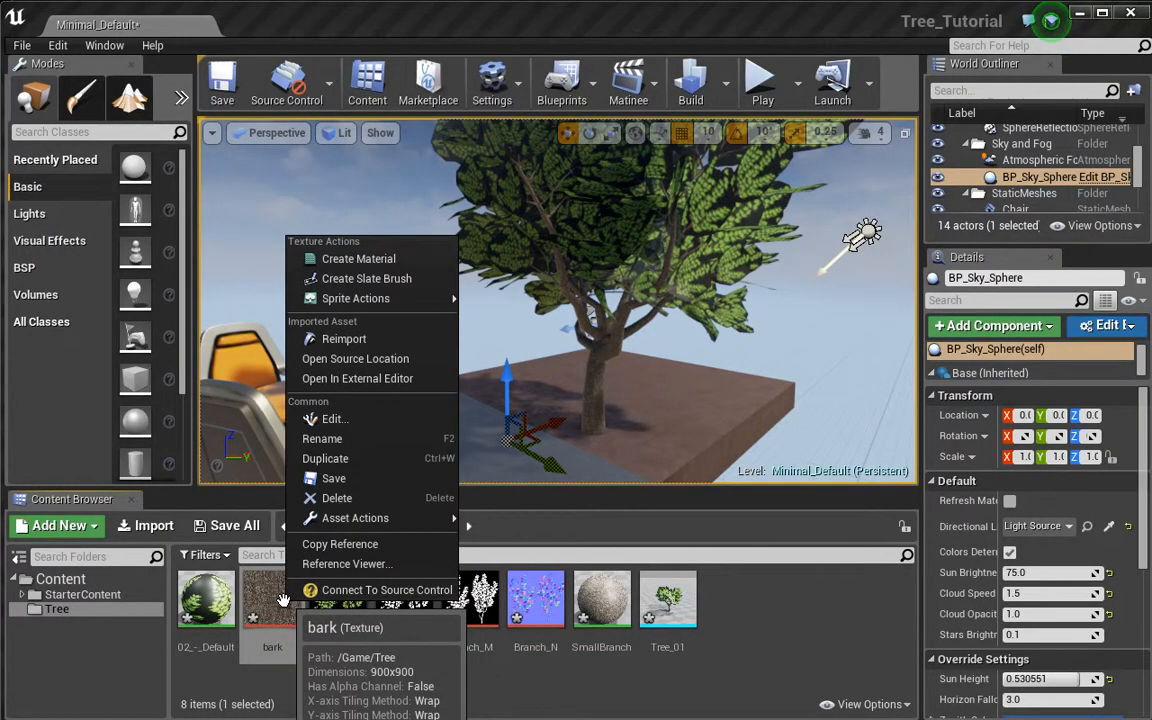
left_click(362, 498)
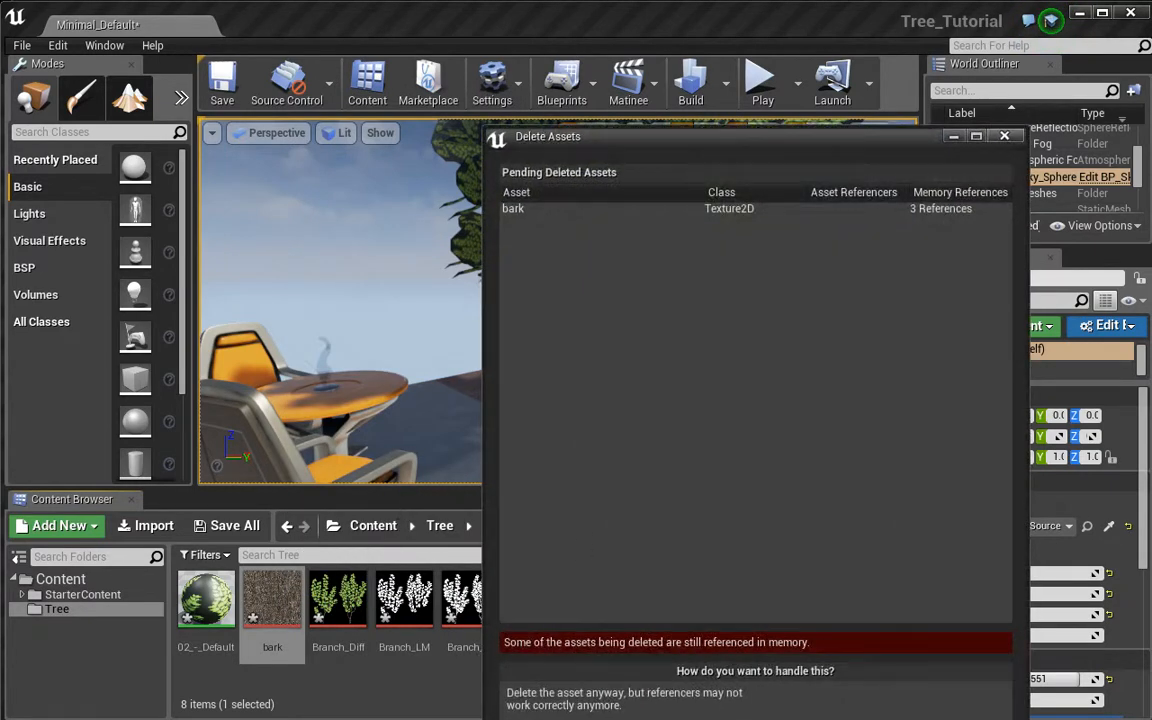
left_click(625, 718)
Import the Bark_Diff and Bark_N textures from the Textures folder into the Tree folder
right_click(290, 670)
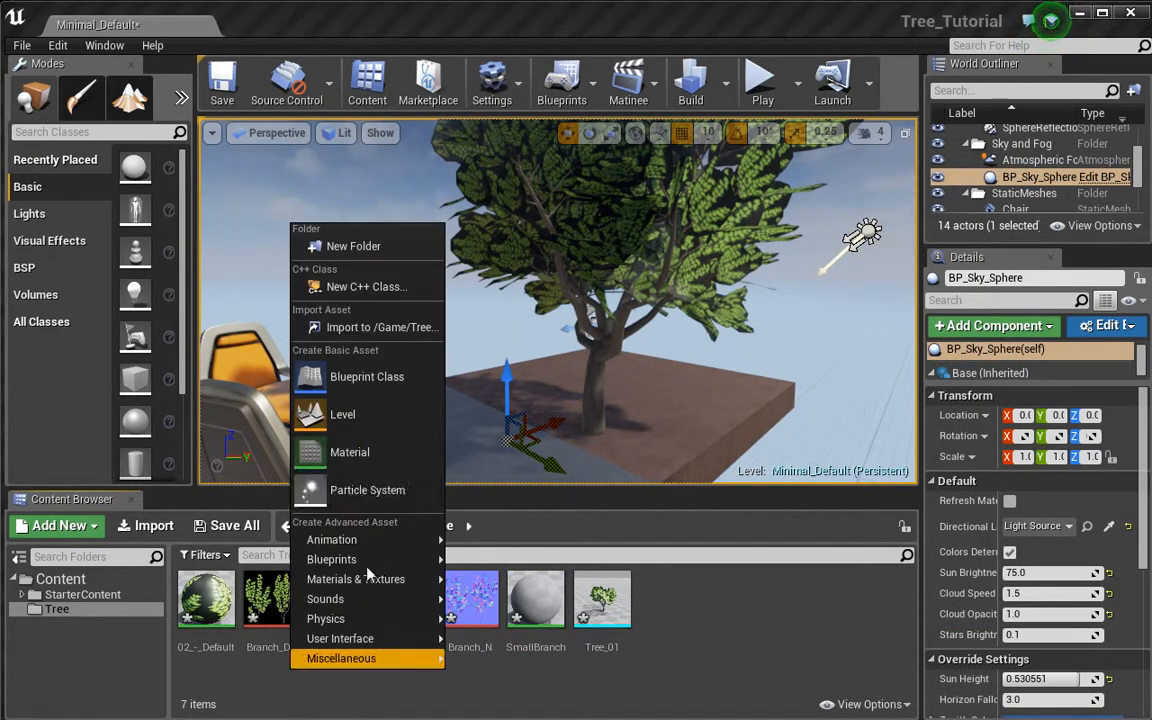
left_click(345, 327)
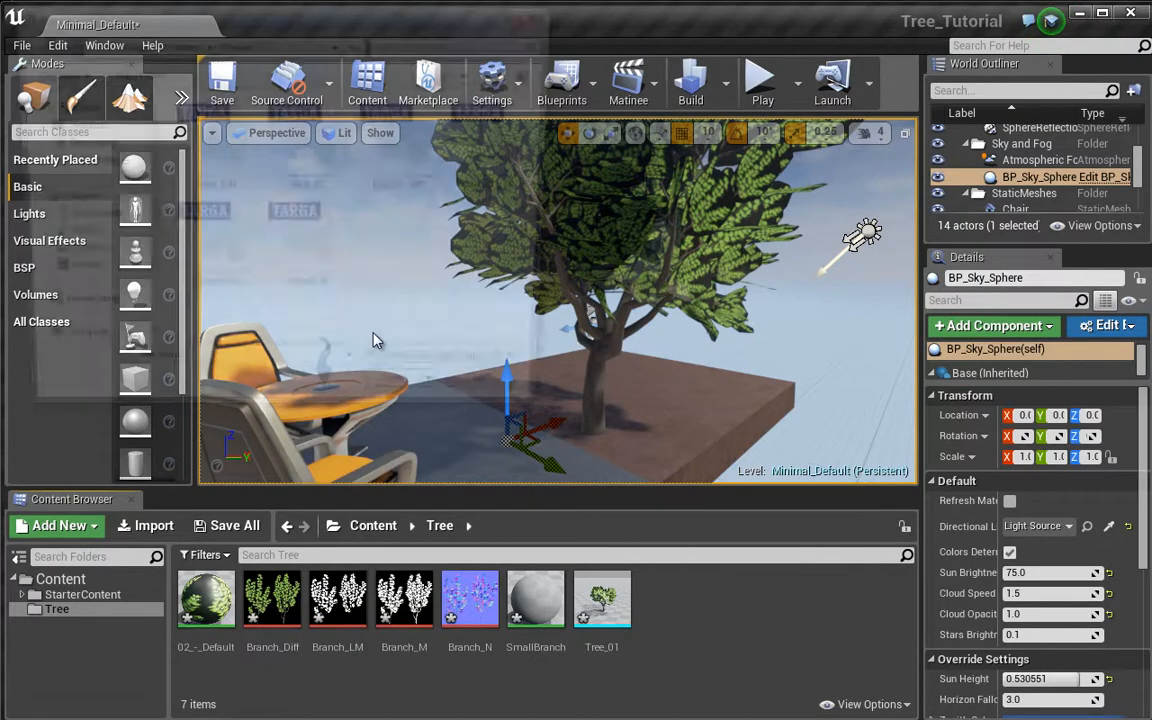
left_click(198, 152)
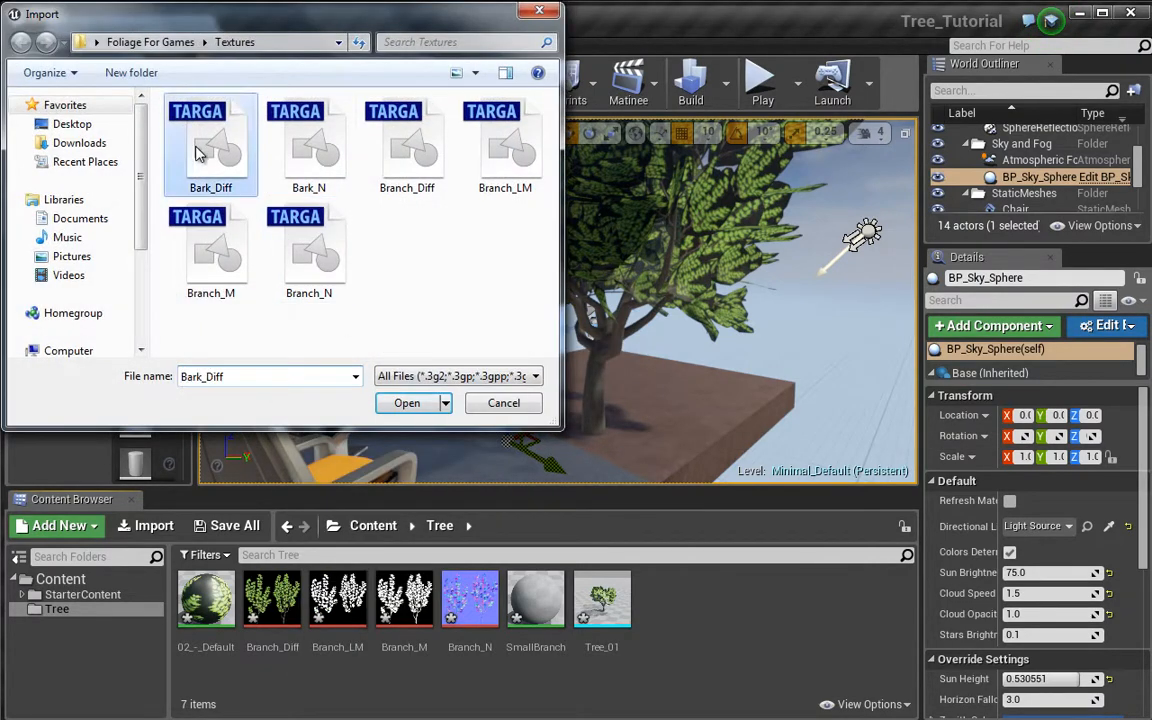
left_click(309, 196, "ctrl")
left_click(410, 403)
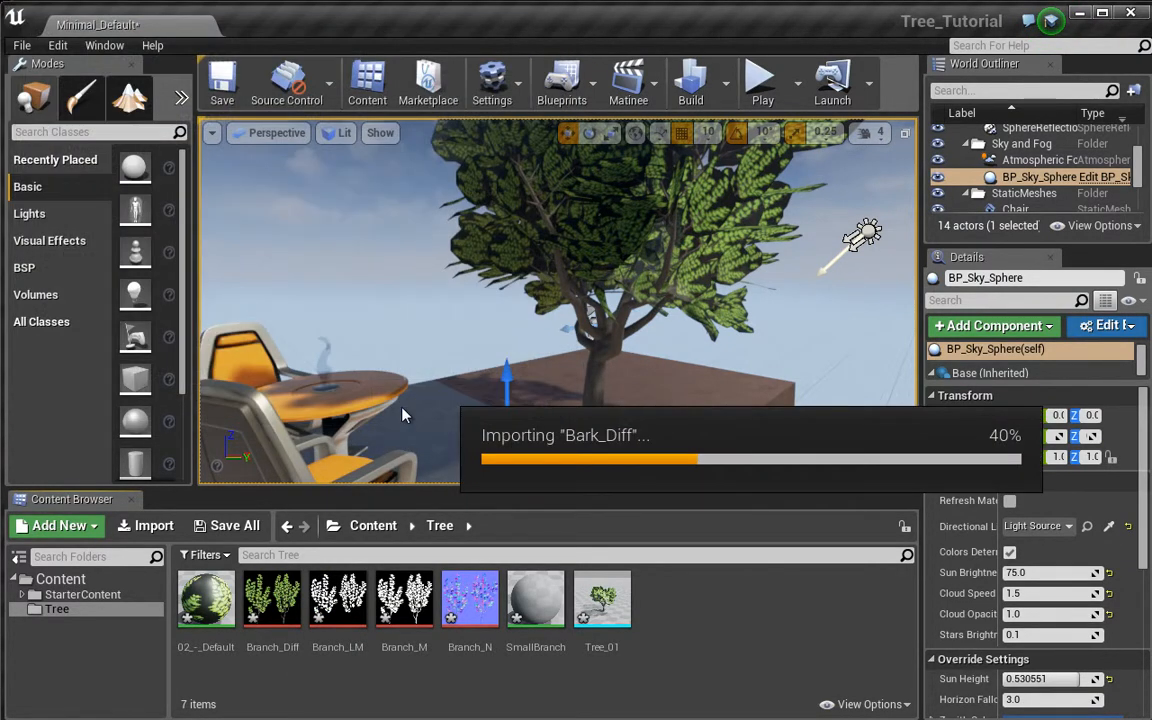
left_click(527, 687)
Open the SmallBranch material and add Bark_Diff and Bark_N to its graph as texture samples
double_click(684, 604)
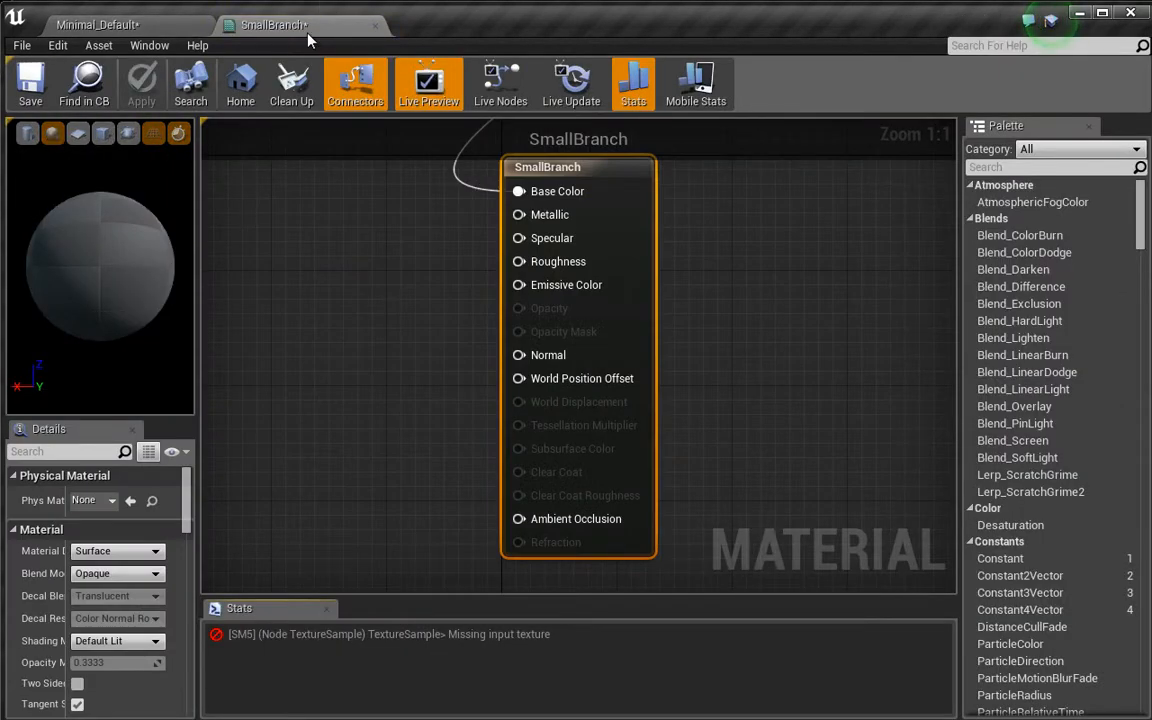
left_click_drag(291, 27, 328, 98)
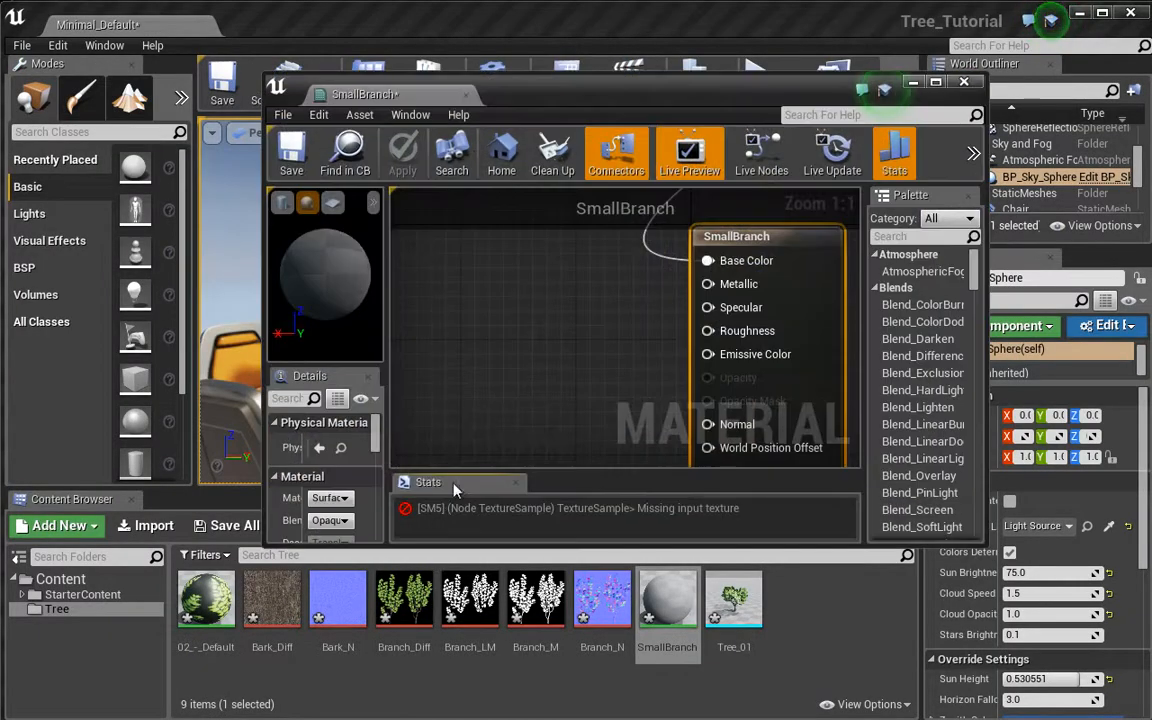
left_click(272, 600)
left_click_drag(320, 617, 463, 372)
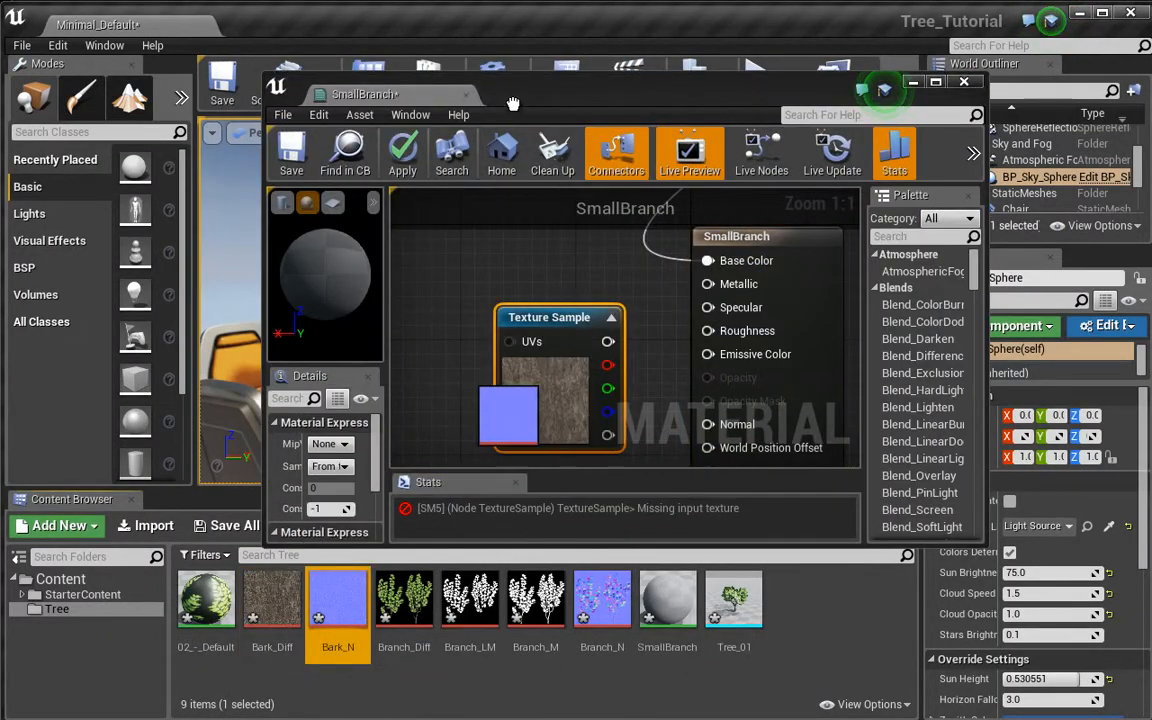
left_click_drag(423, 97, 364, 17)
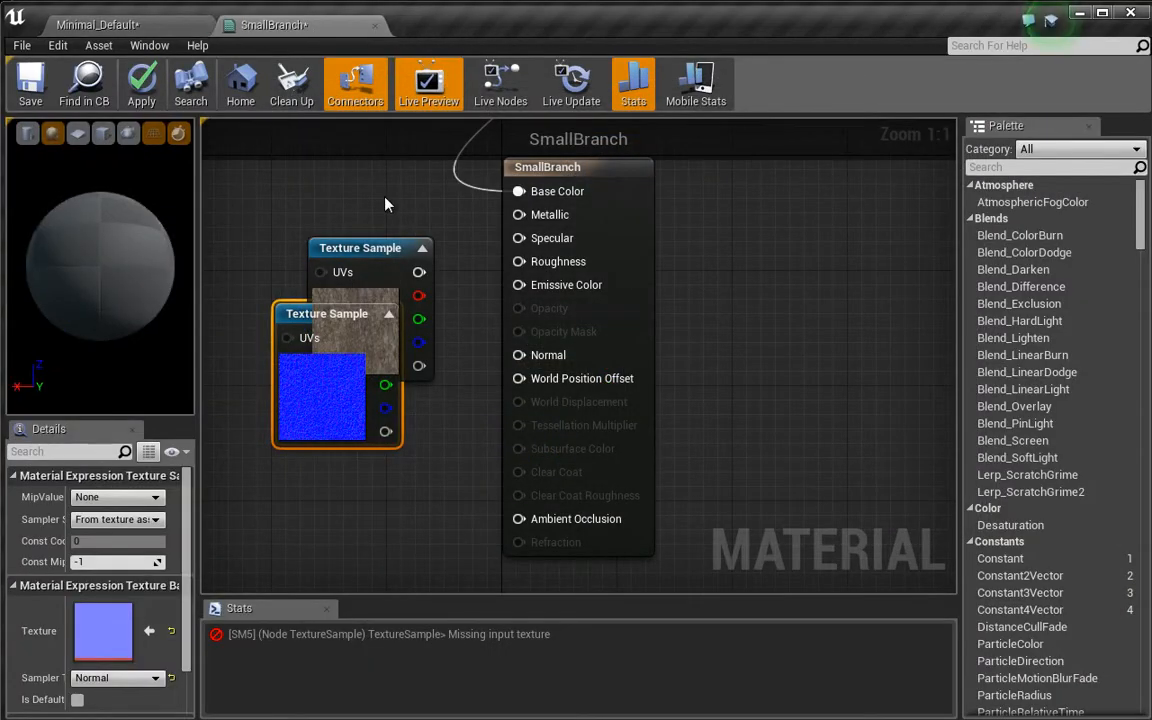
Delete the old empty Texture Sample node from the SmallBranch graph, keeping the TexCoord node beside the bark textures
right_click_drag(386, 200, 512, 397)
scroll(512, 397, "down", 3)
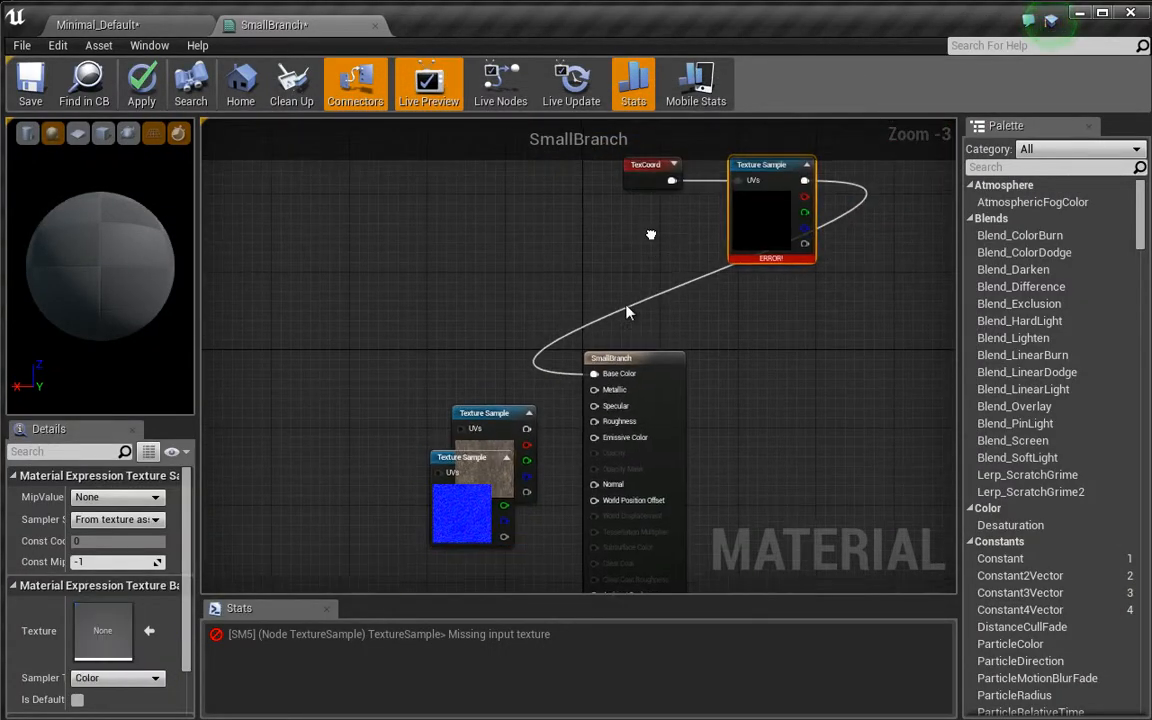
right_click_drag(562, 274, 493, 428)
left_click(607, 344)
left_click_drag(607, 344, 285, 469)
key("Delete")
right_click_drag(526, 428, 583, 266)
key("ctrl+z")
left_click(720, 314)
key("Delete")
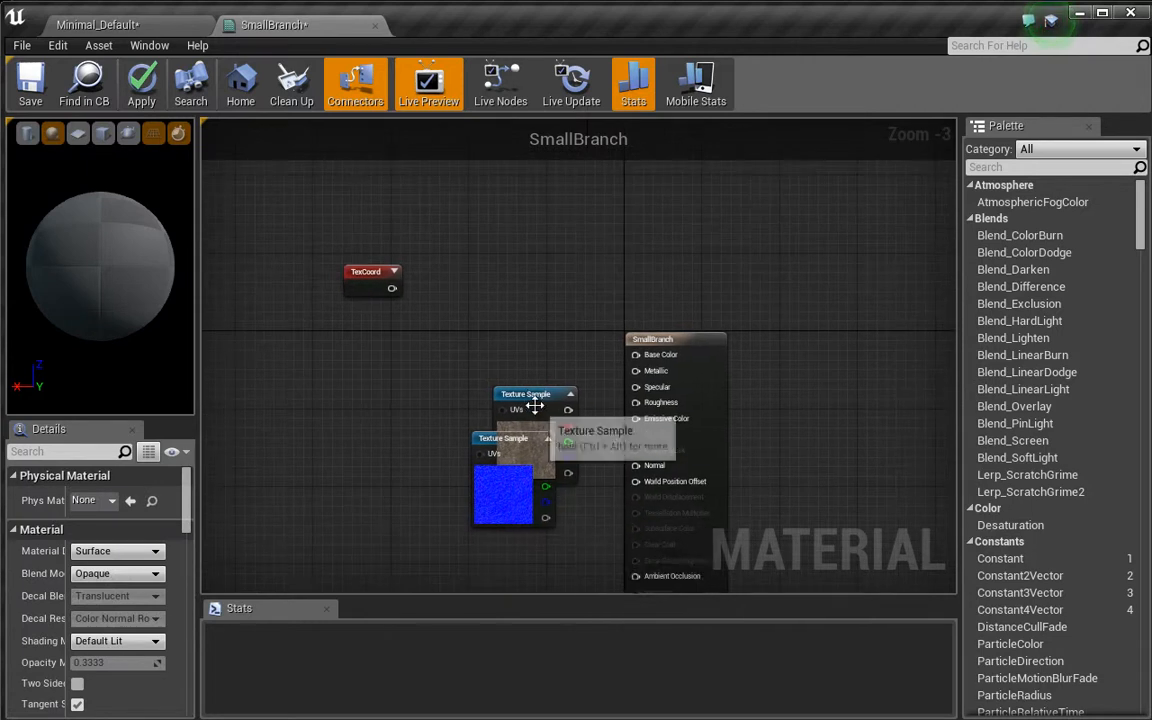
Connect Bark_Diff to Base Color and Bark_N to Normal, and feed the TexCoord node into both samples' UVs
left_click_drag(542, 406, 548, 342)
left_click_drag(635, 356, 578, 355)
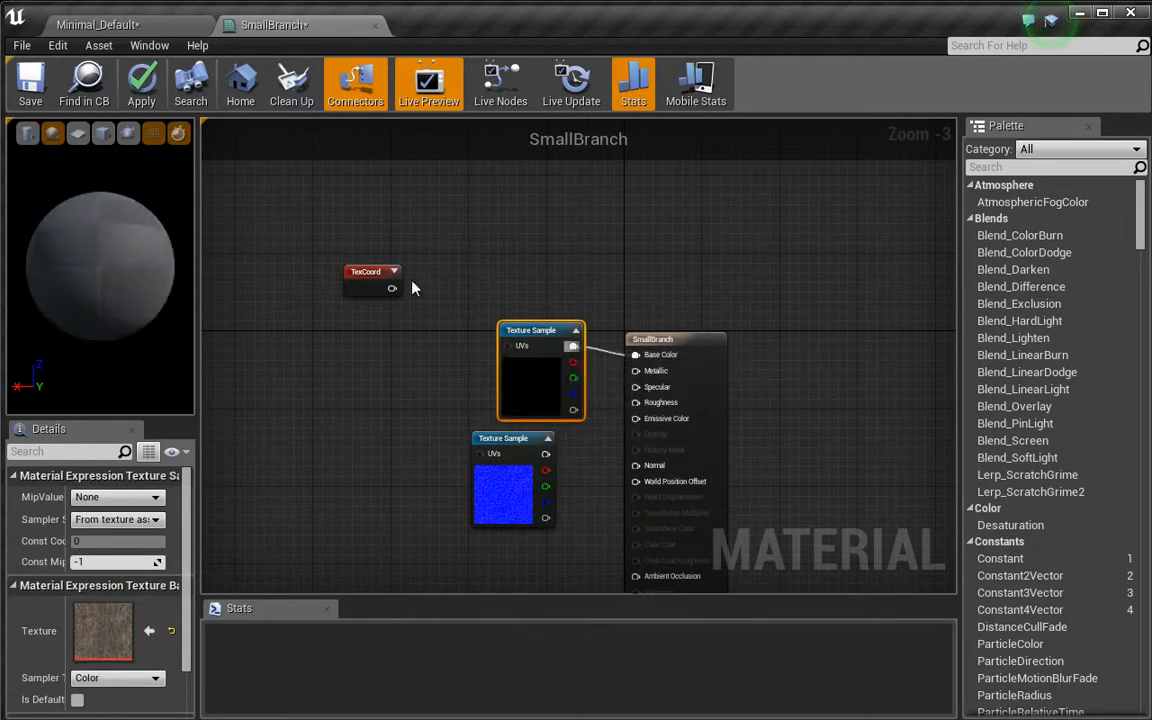
left_click_drag(392, 289, 510, 352)
left_click_drag(480, 453, 331, 398)
right_click_drag(513, 484, 470, 325)
left_click_drag(470, 324, 597, 310)
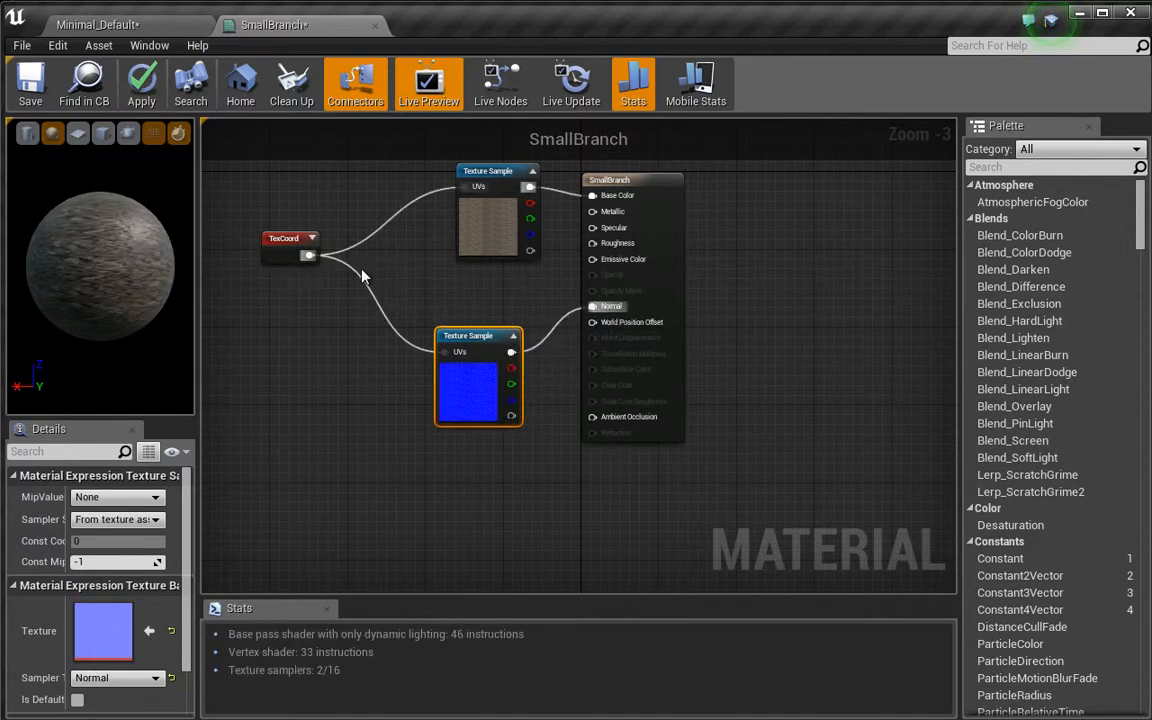
Examine the bark relief up close on the material preview sphere and move the Bark_N sample node slightly higher
right_click_drag(335, 301, 347, 356)
scroll(300, 345, "up", 3)
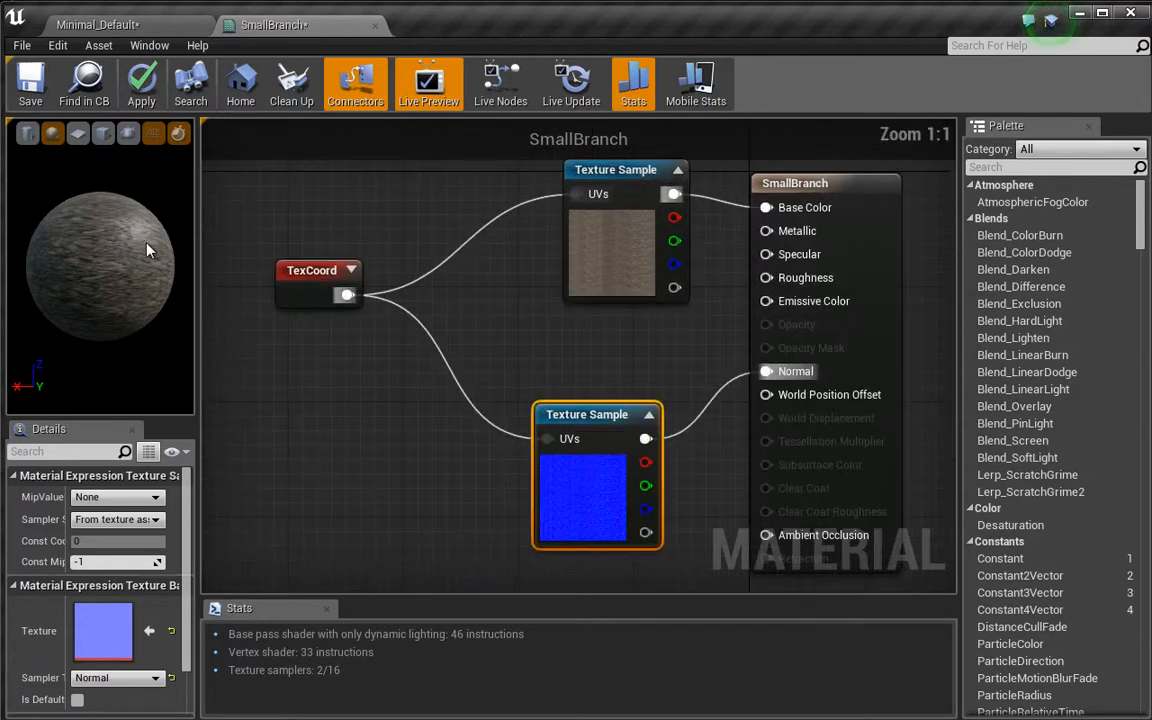
scroll(121, 253, "up", 5)
left_click_drag(132, 287, 124, 259)
left_click_drag(88, 301, 124, 278)
left_click_drag(609, 504, 609, 461)
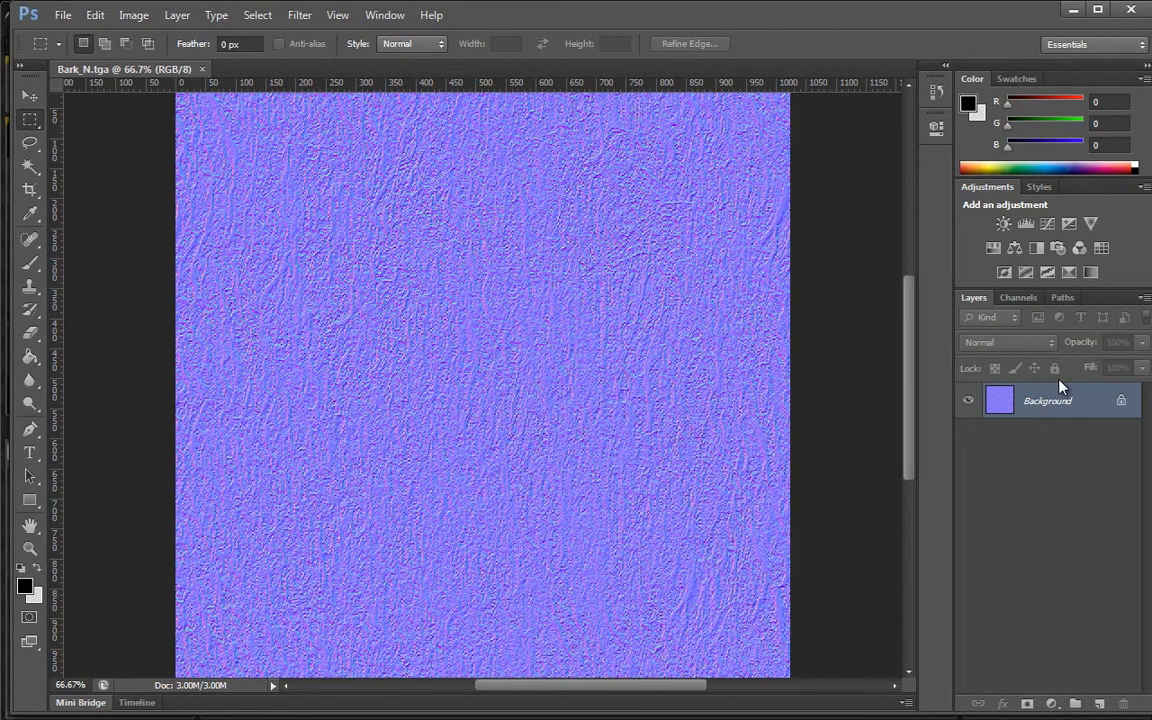
Switch to Photoshop, undo the bark's normal map conversion, and fully desaturate the image with Hue/Saturation
key("ctrl+z")
left_click(140, 14)
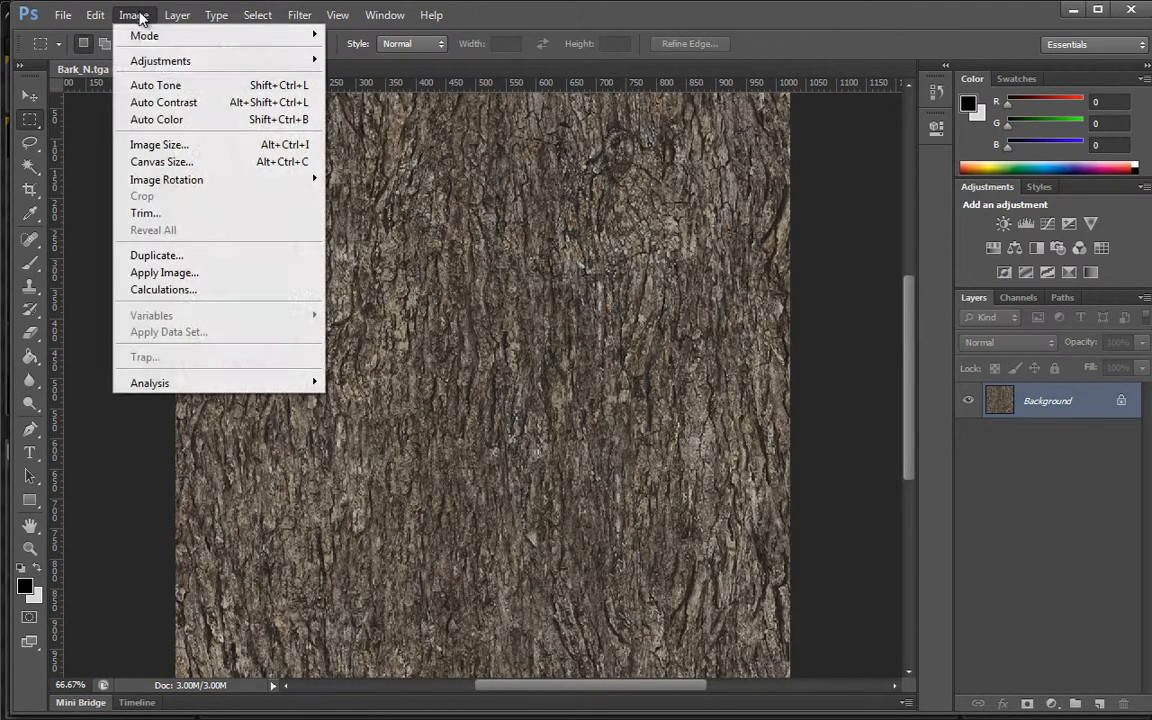
mouse_move(168, 64)
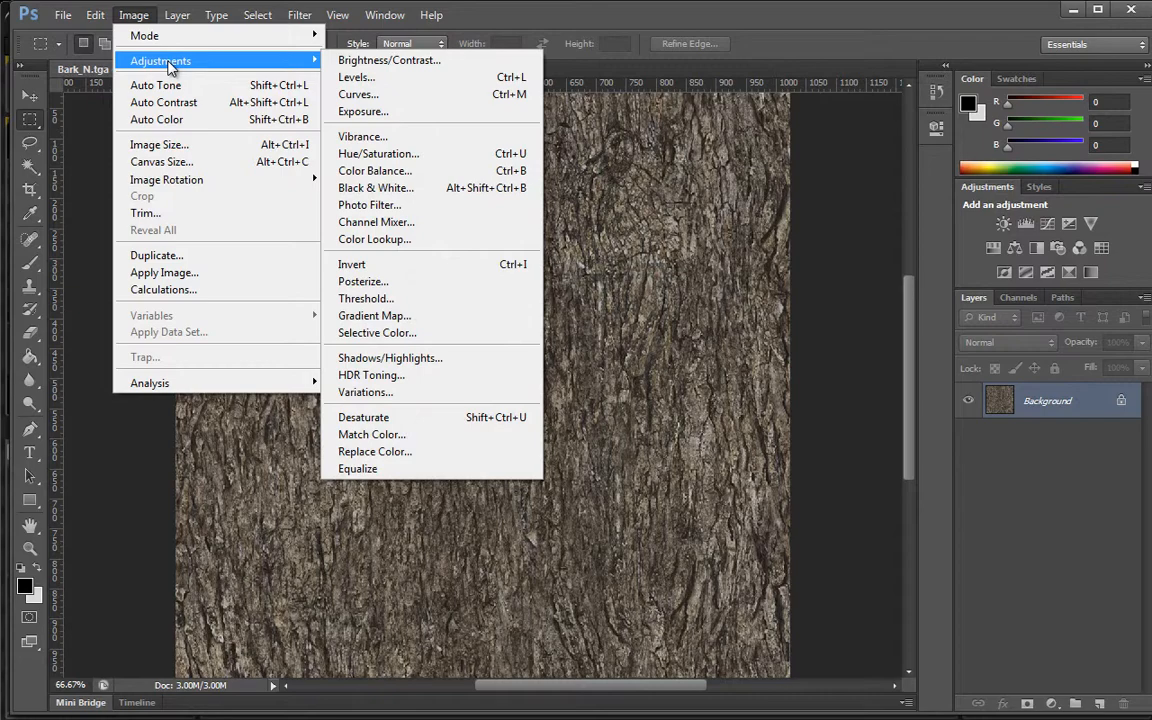
left_click(430, 155)
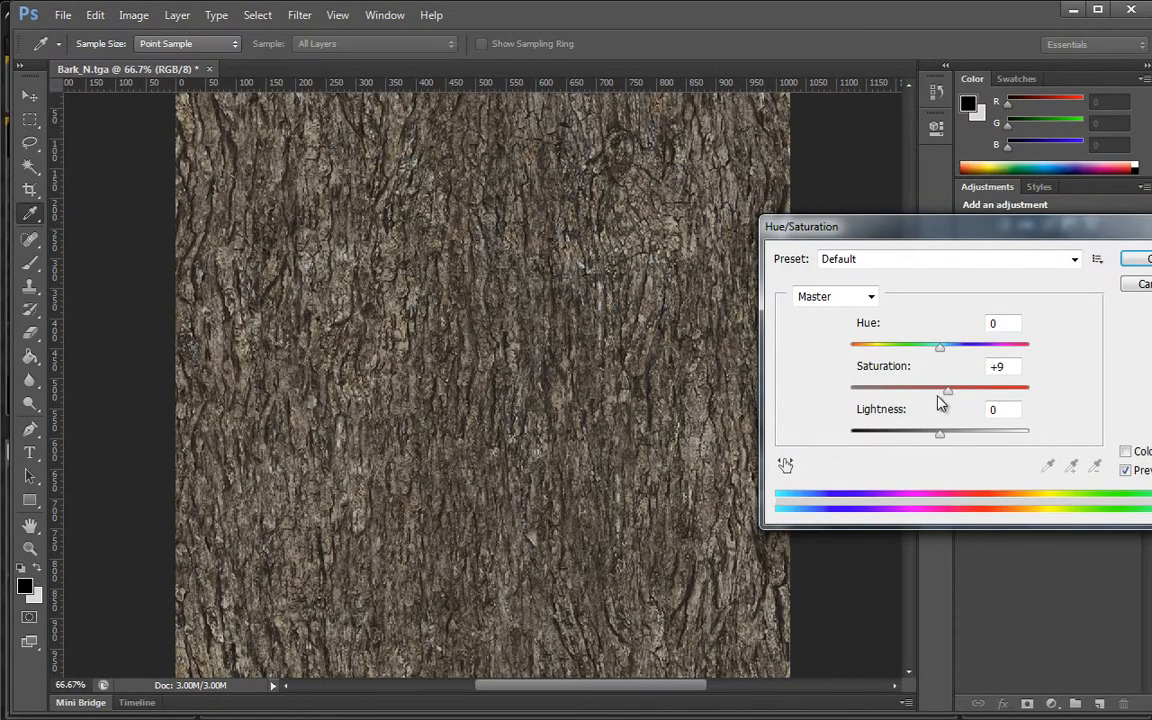
left_click_drag(941, 402, 851, 393)
left_click(1128, 263)
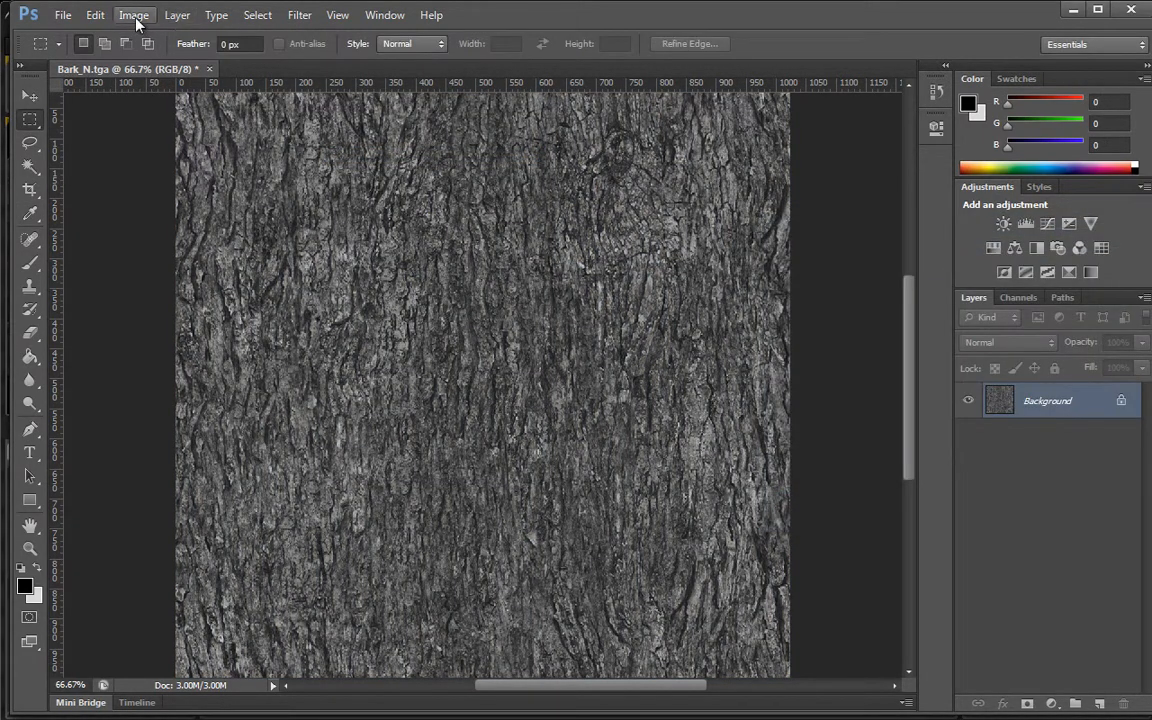
Brighten the grey bark image with Levels by setting the white input level to 167
left_click(137, 15)
mouse_move(165, 60)
left_click(419, 77)
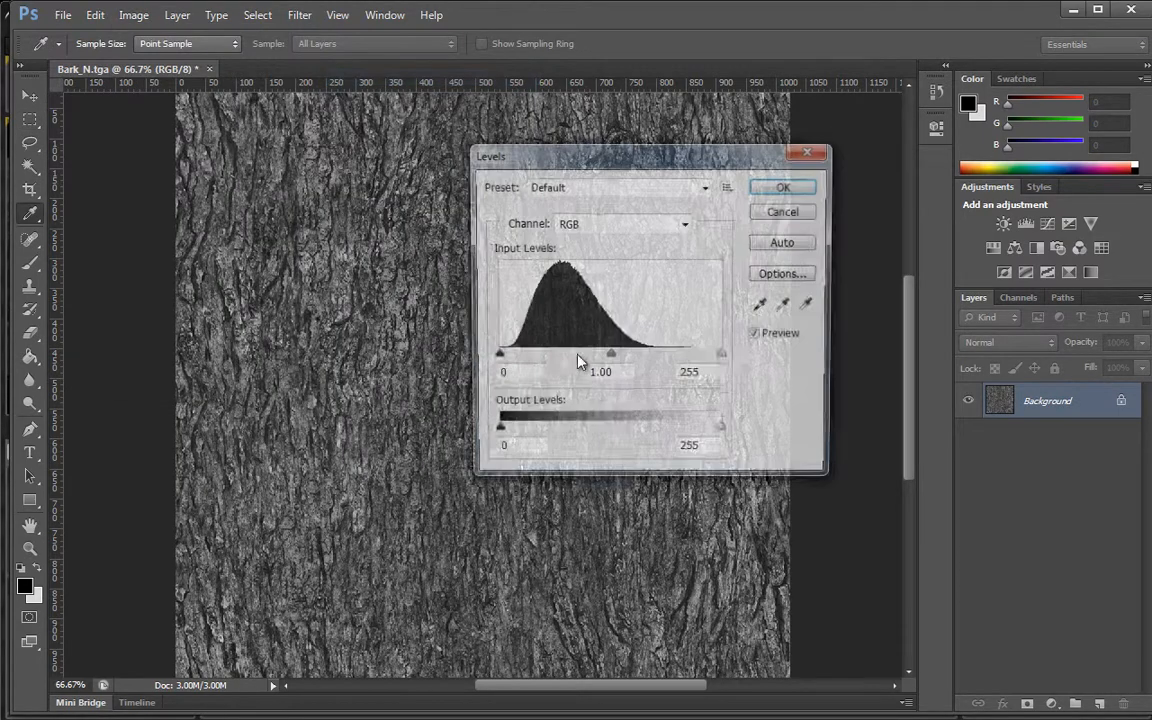
left_click_drag(670, 368, 645, 368)
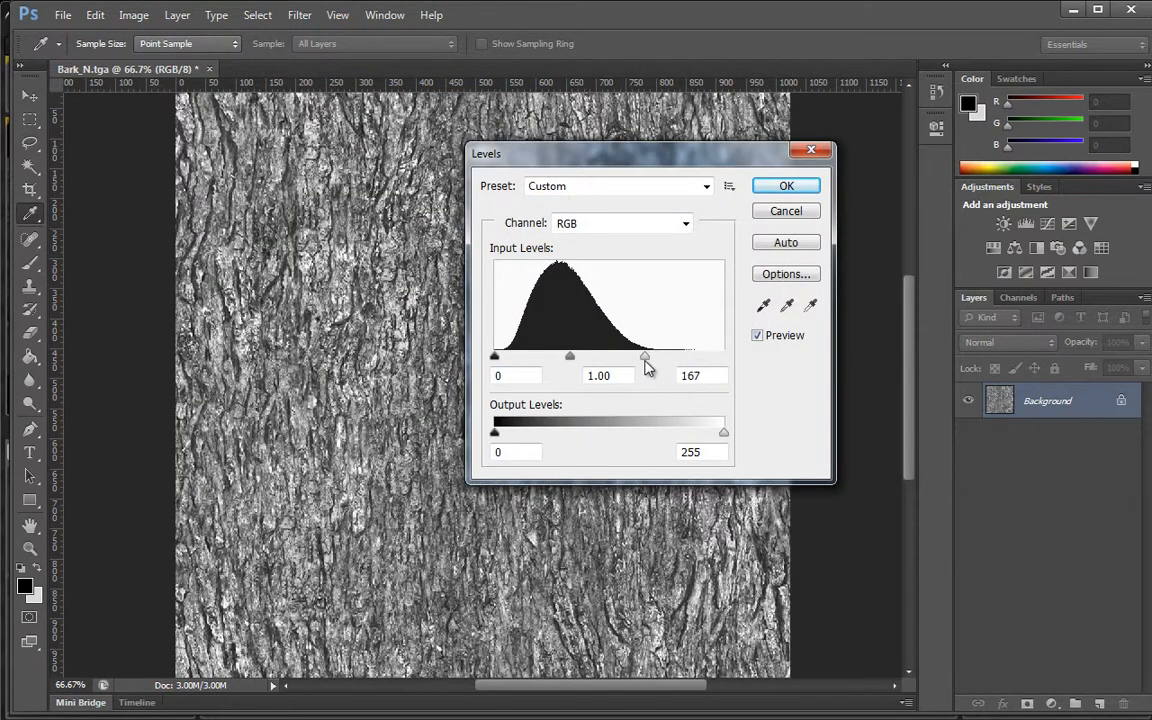
left_click(797, 190)
Increase the bark's contrast with Curves, raising the highlights slightly and adding a darker point at input 80, output 75
left_click(134, 15)
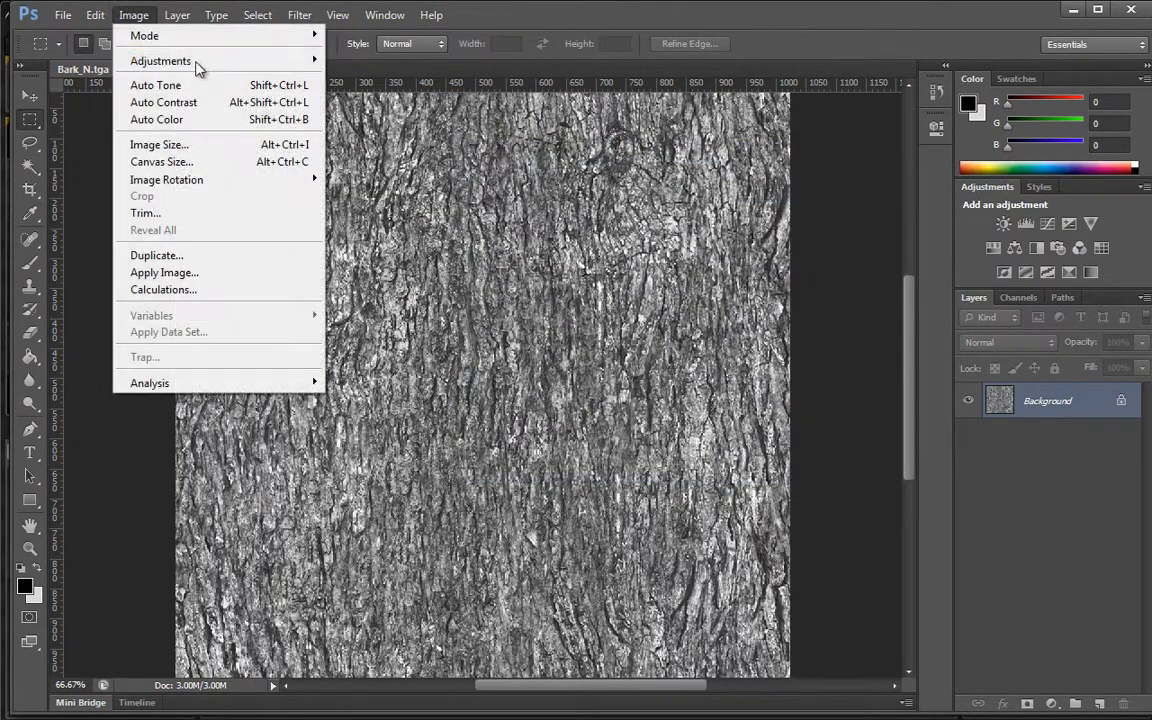
mouse_move(190, 60)
left_click(405, 96)
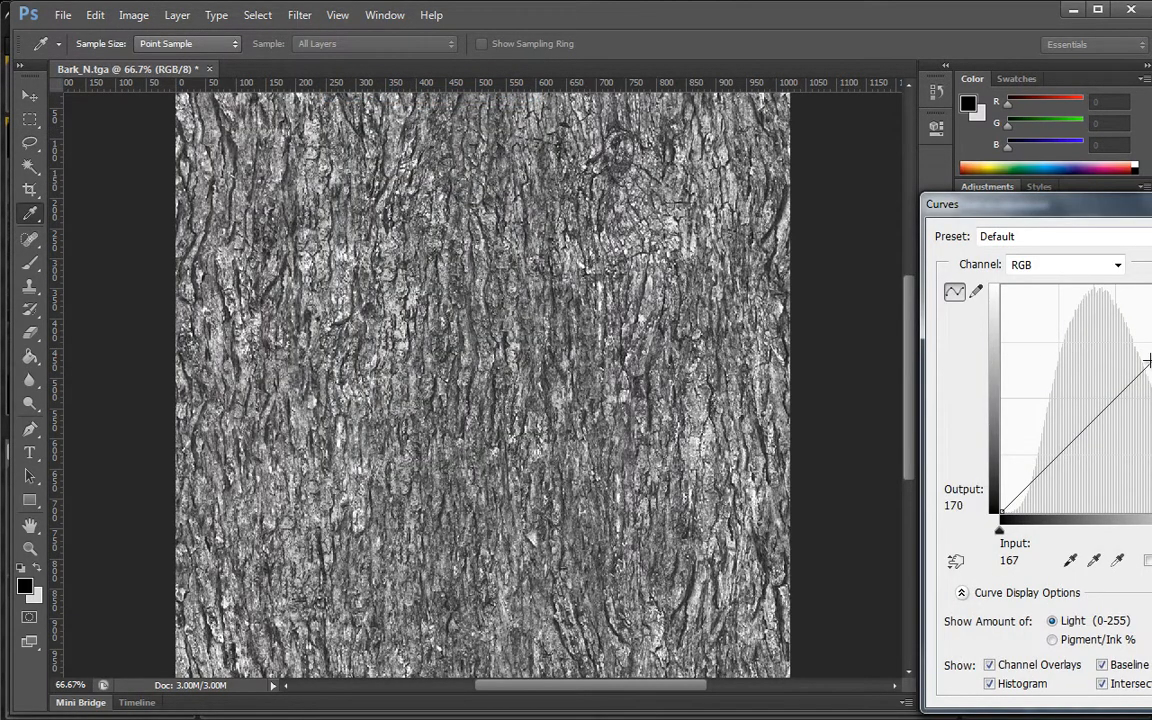
left_click_drag(1148, 360, 1146, 354)
left_click_drag(1070, 445, 1073, 445)
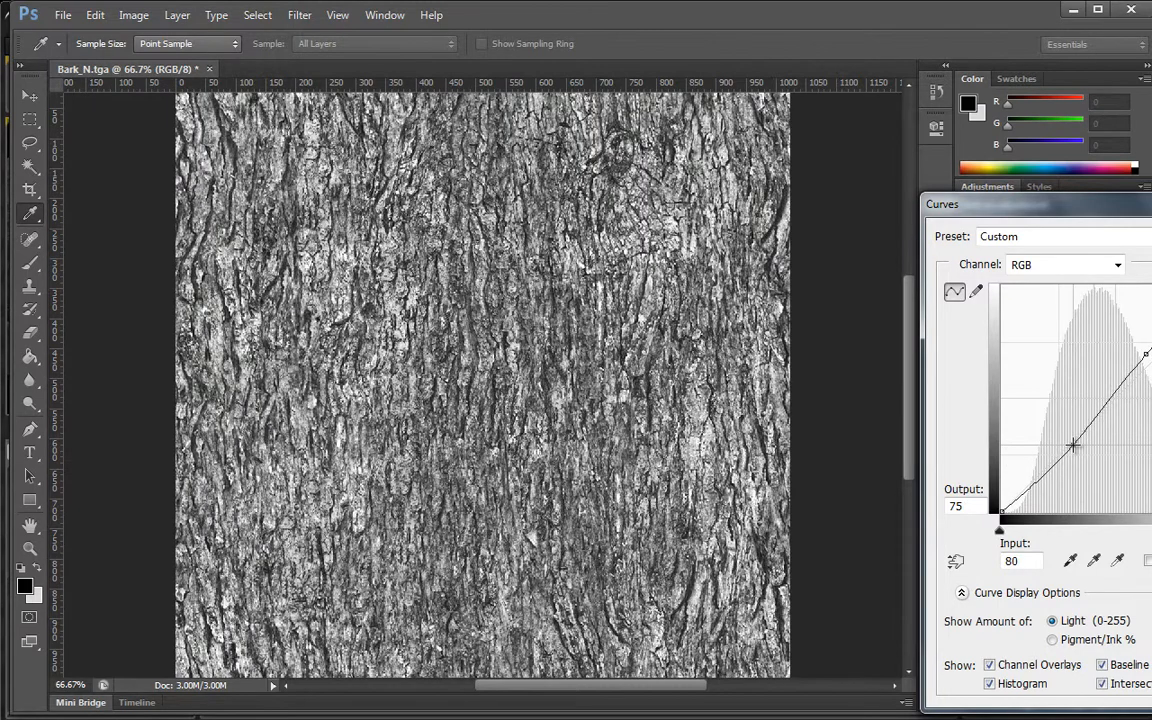
key("Return")
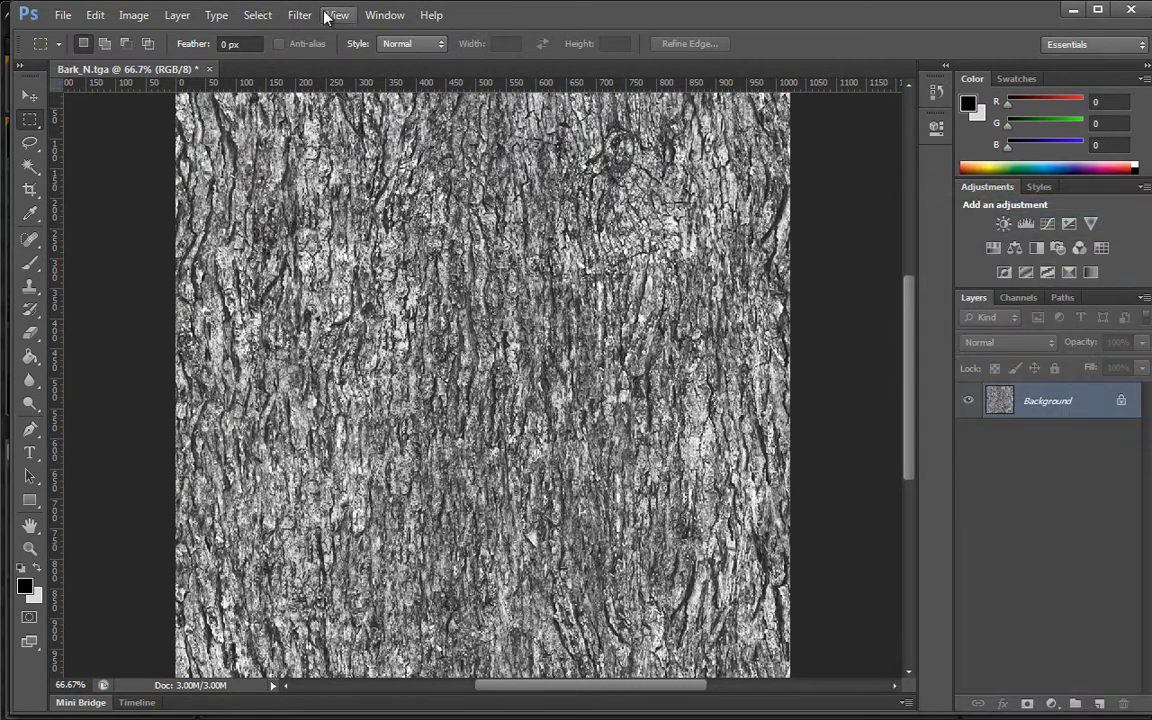
Convert the high-contrast bark image into a normal map with the NVIDIA Normal Map Filter at scale 6
left_click(300, 15)
mouse_move(380, 376)
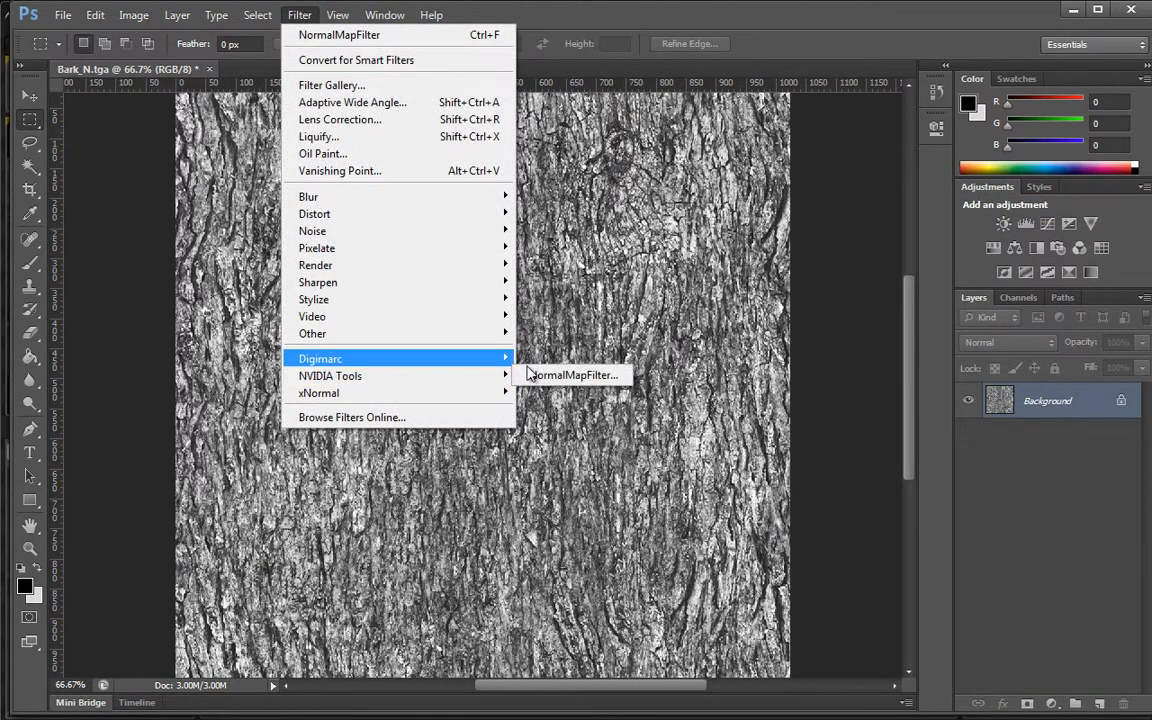
left_click(540, 373)
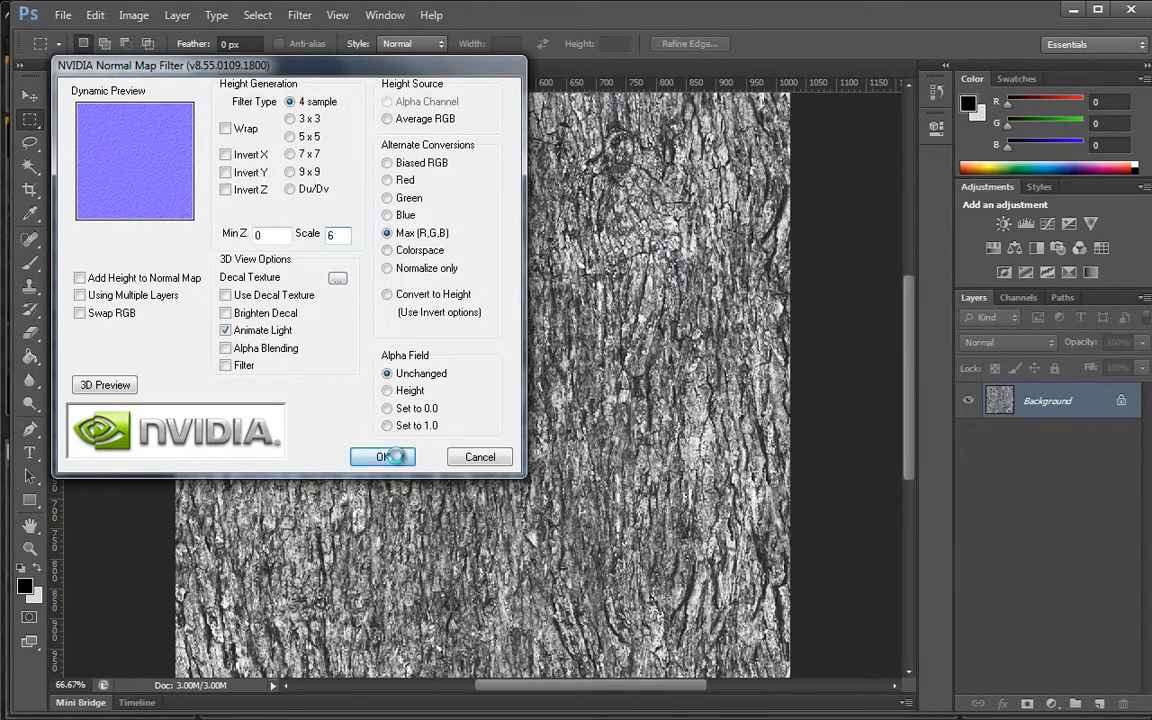
left_click(390, 456)
Save the new normal map in Targa format over the existing Bark_N file in the Textures folder
left_click(62, 15)
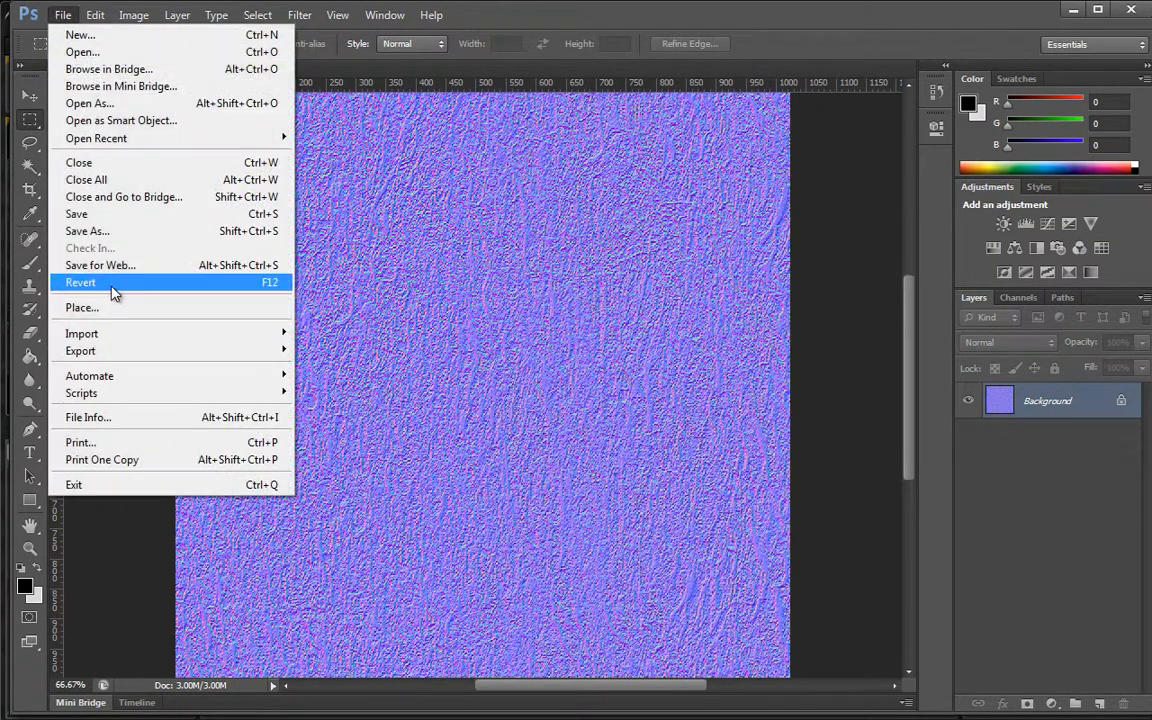
left_click(105, 228)
left_click(580, 402)
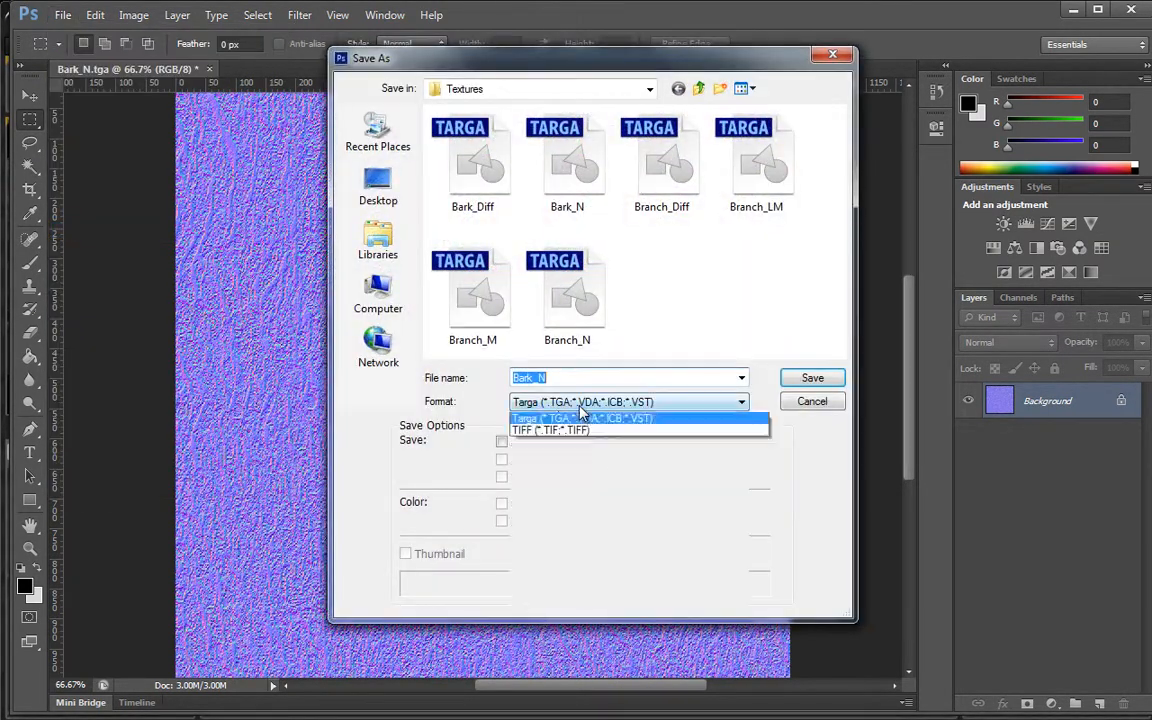
left_click(537, 652)
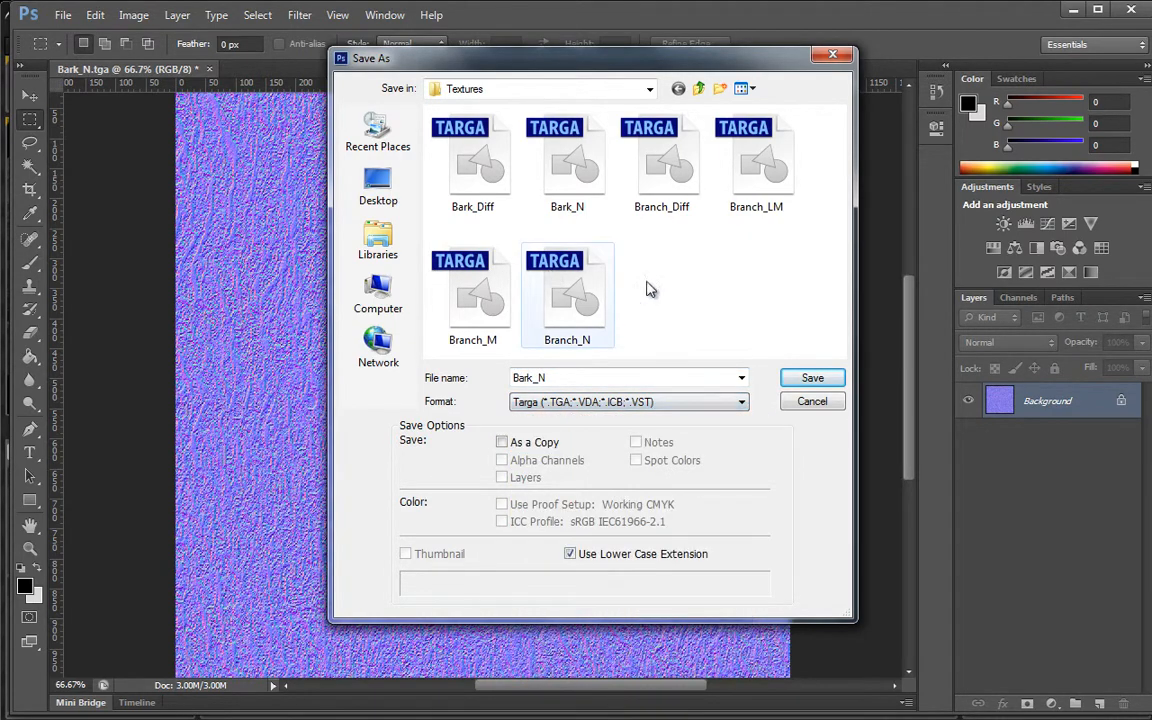
double_click(545, 159)
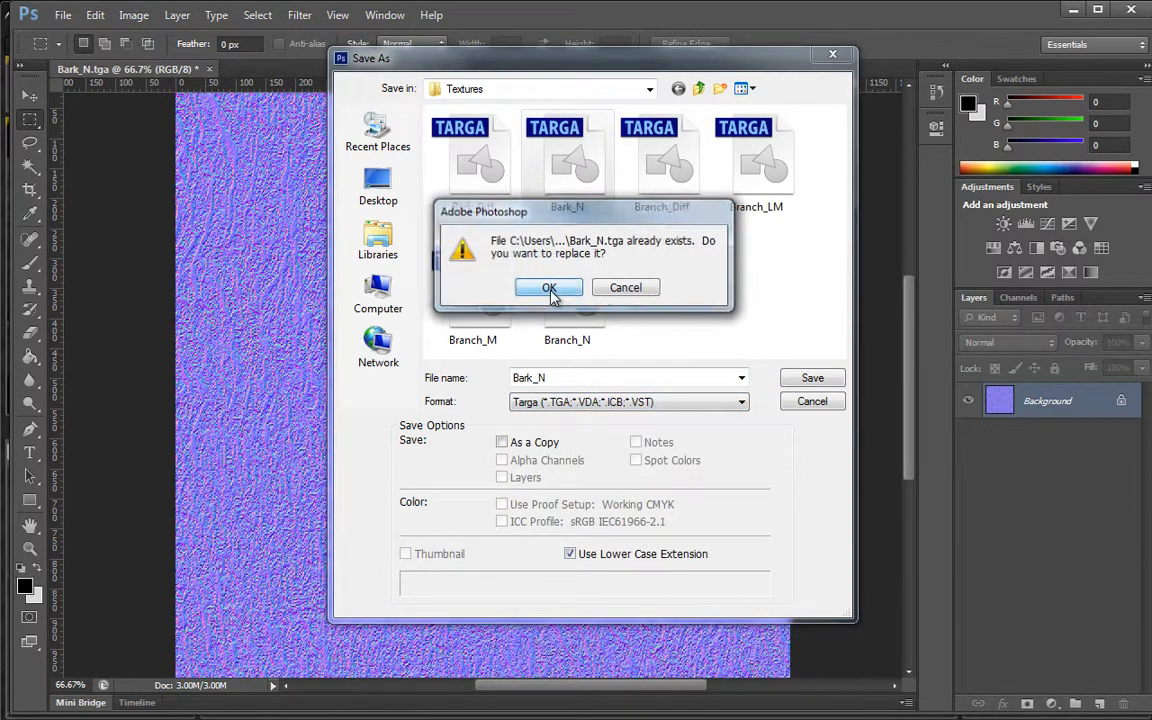
left_click(549, 288)
left_click(704, 355)
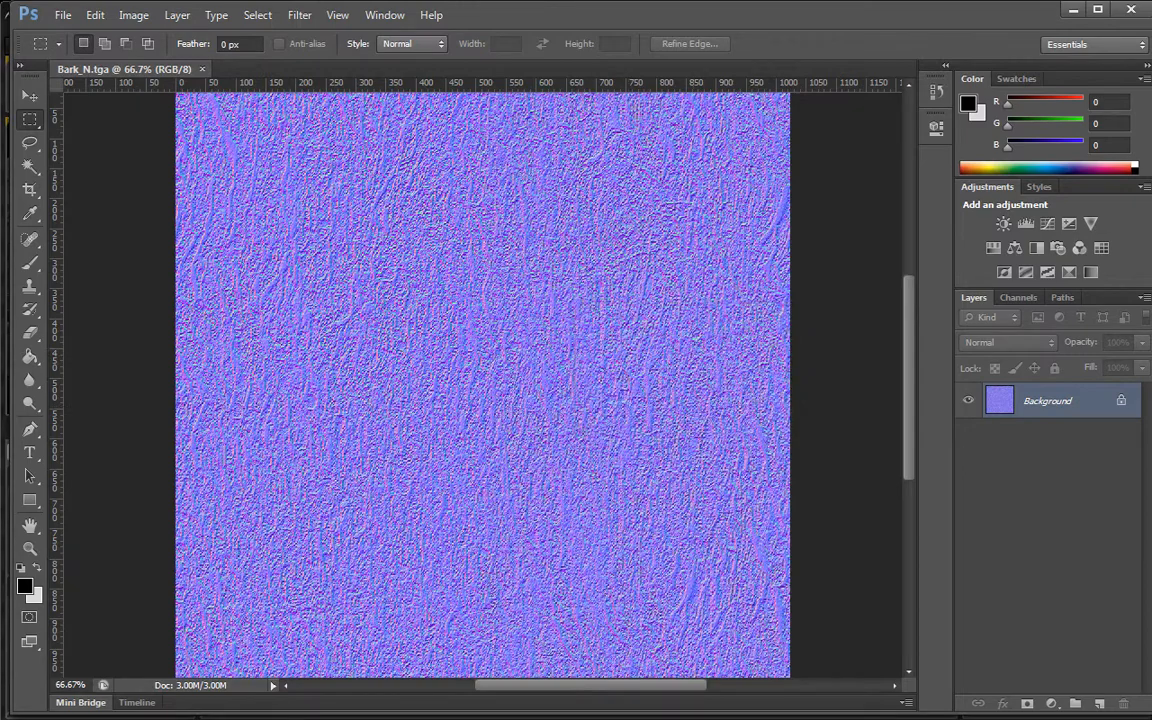
Switch back to the SmallBranch material in the Unreal Engine editor
left_click(429, 707)
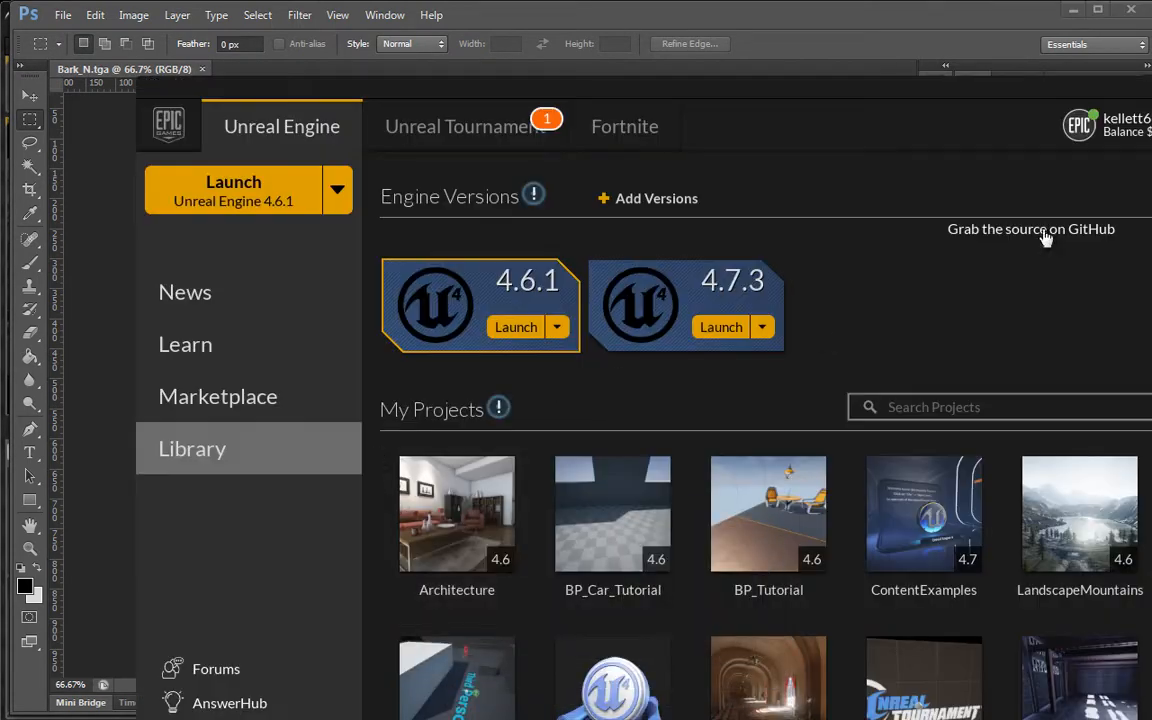
left_click(1151, 87)
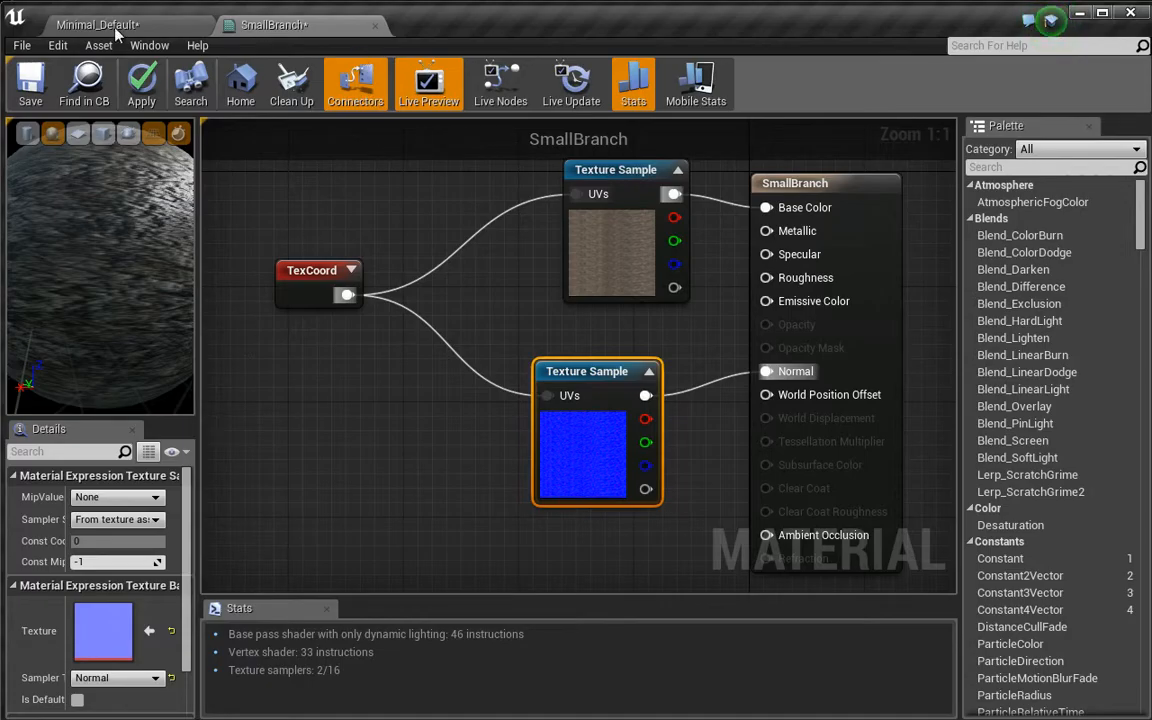
Reimport the Bark_N texture and return to the SmallBranch material to check its preview
left_click(116, 30)
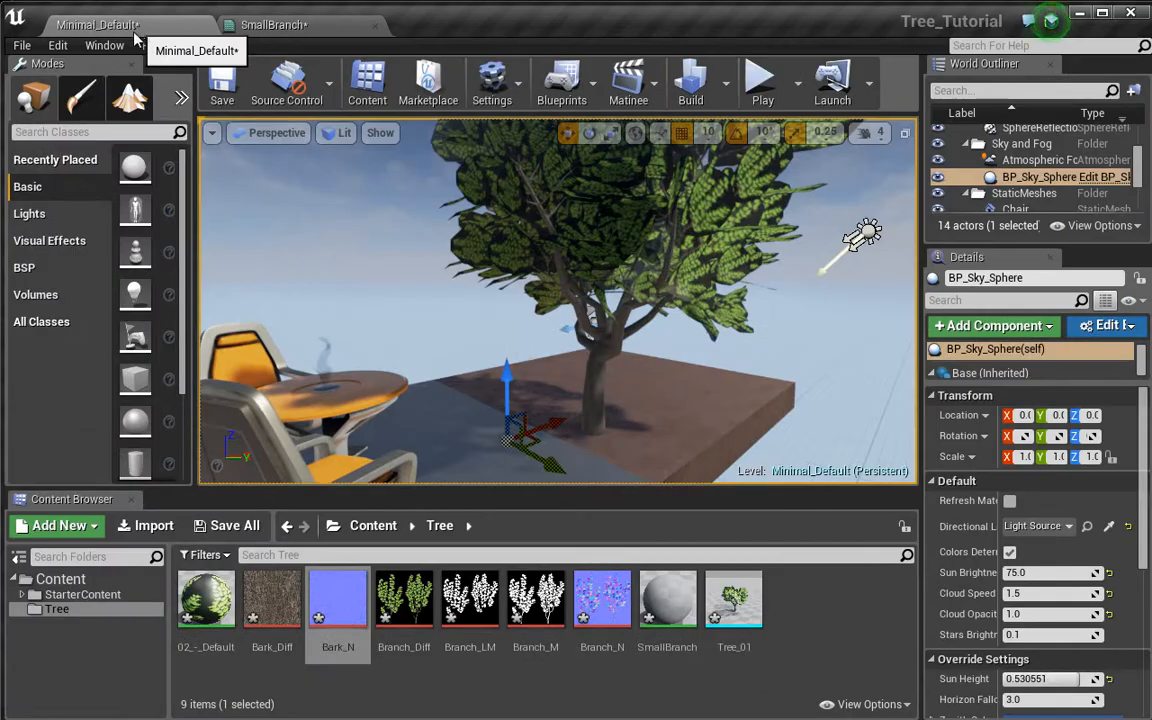
right_click(318, 592)
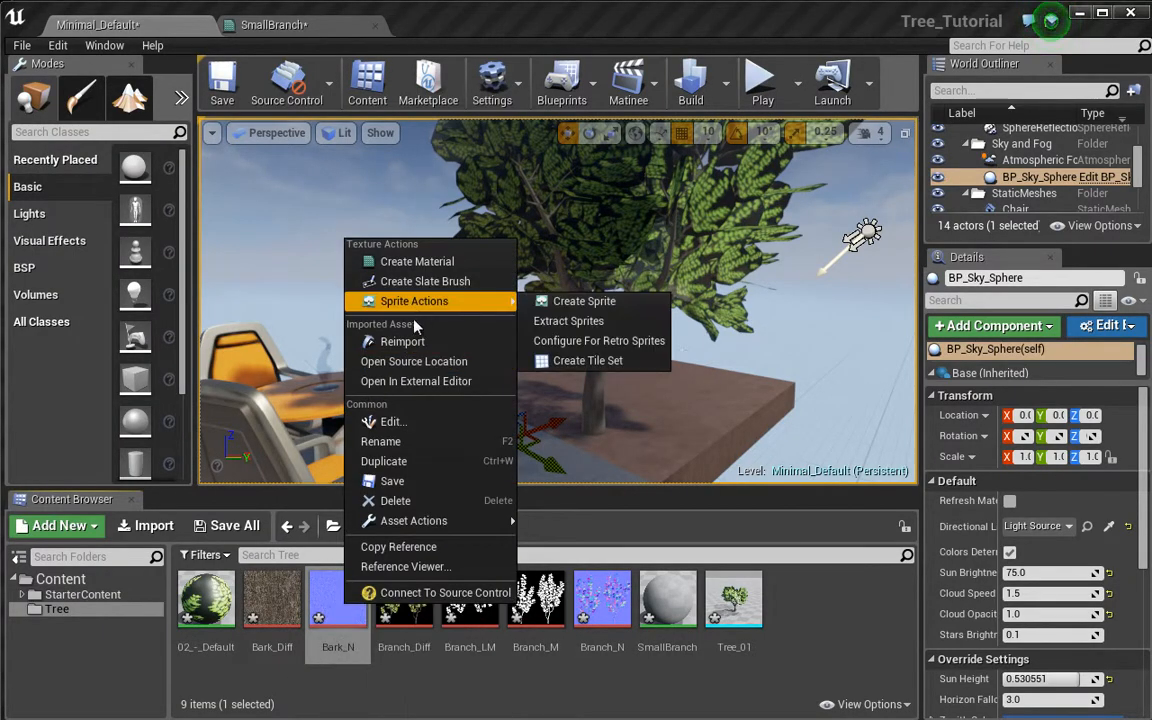
left_click(400, 341)
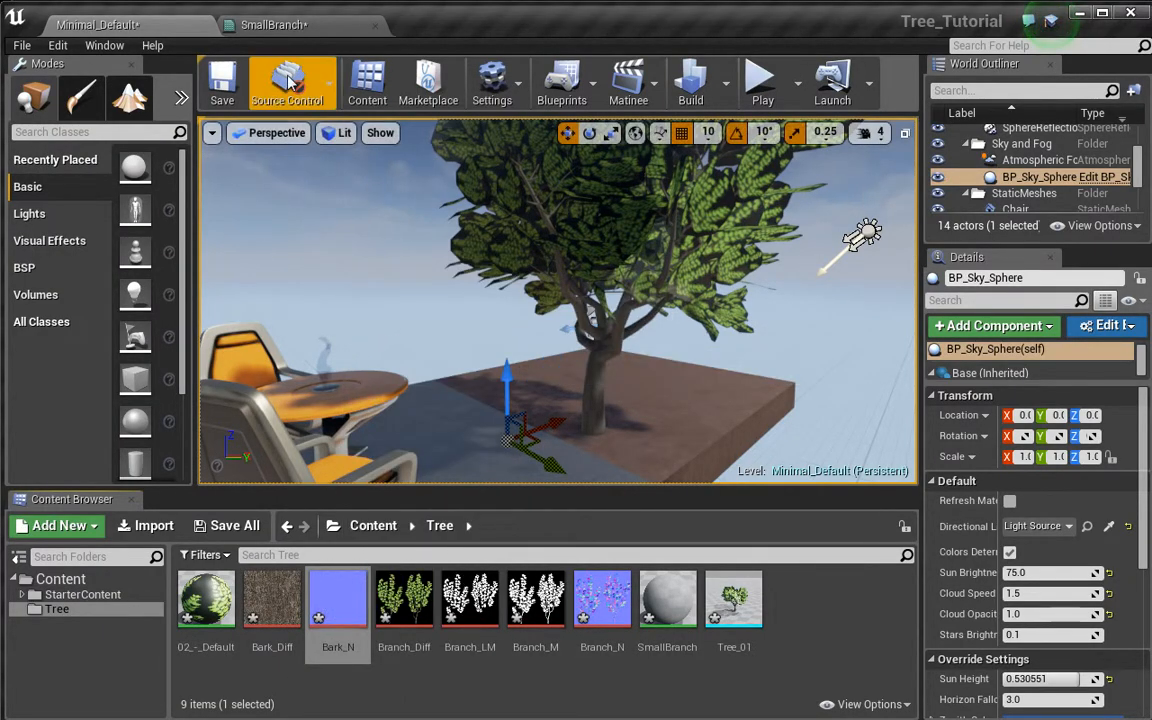
left_click(280, 25)
left_click_drag(77, 226, 97, 264)
scroll(80, 244, "down", 5)
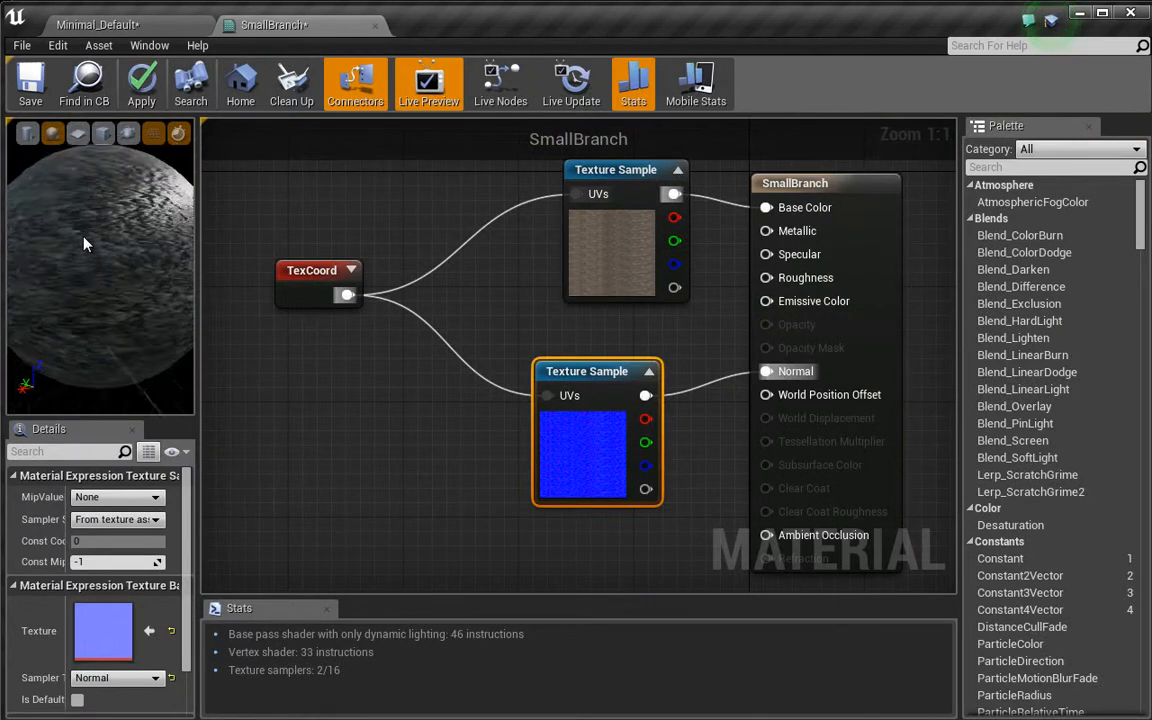
scroll(105, 265, "up", 5)
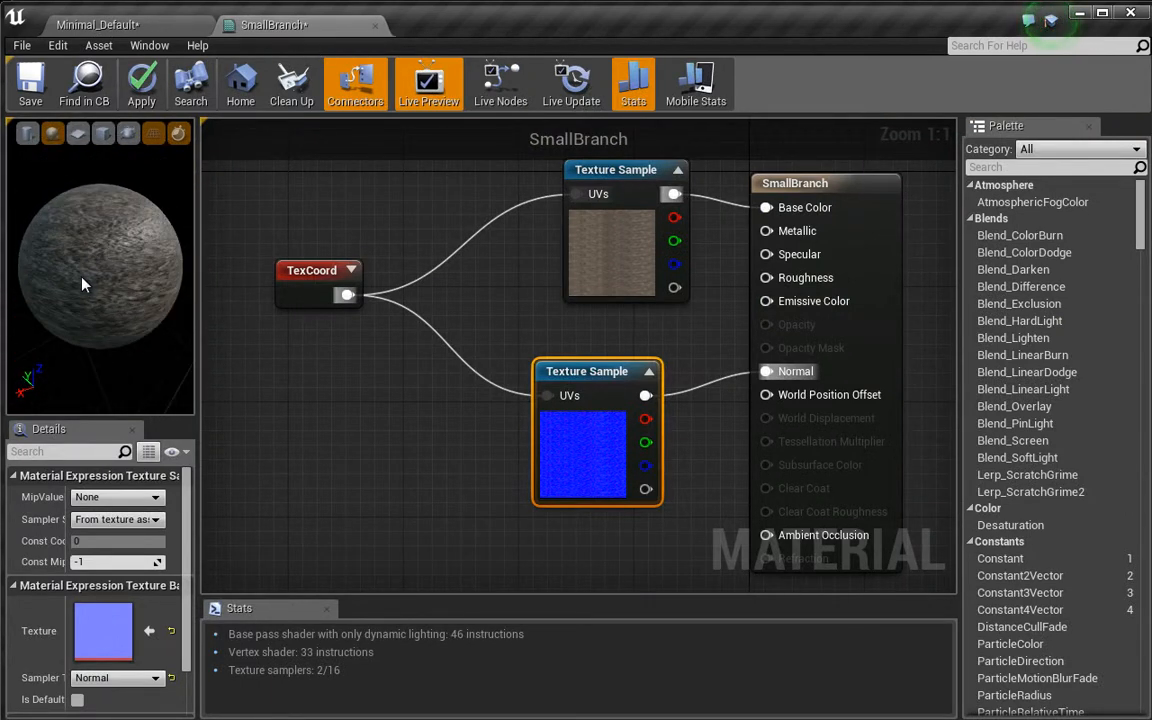
scroll(98, 271, "down", 3)
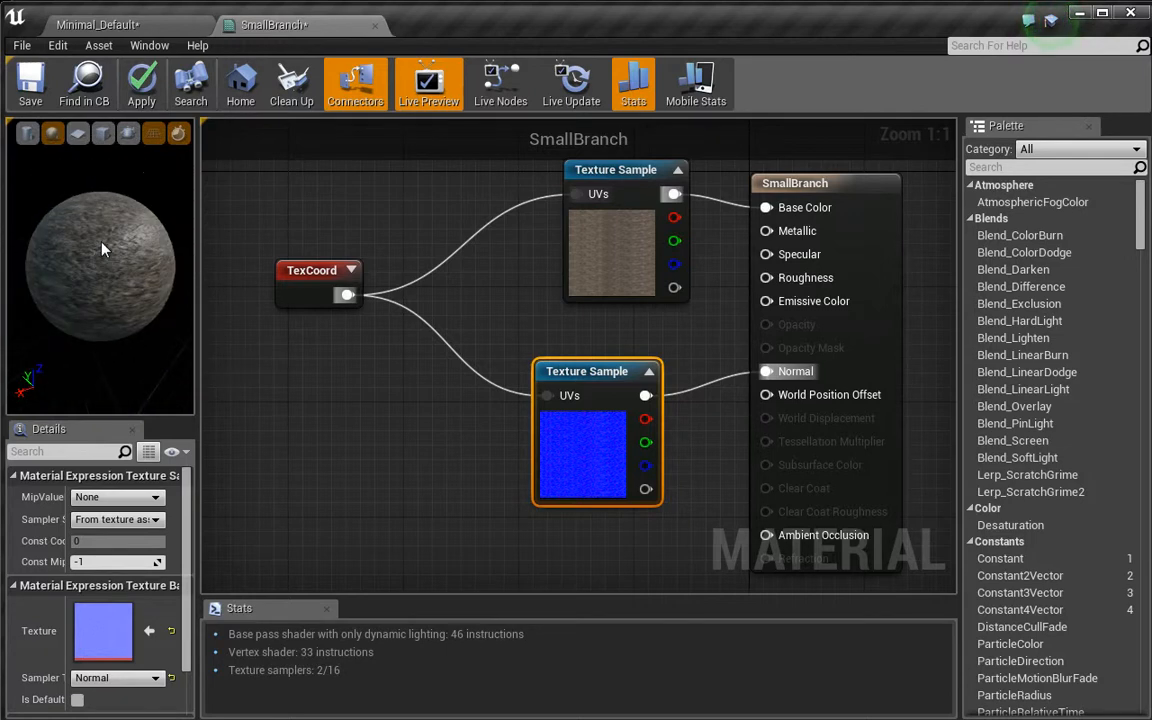
Duplicate the bark normal map's Texture Sample and feed the copy into input A of a new Multiply node
left_click_drag(588, 462, 478, 469)
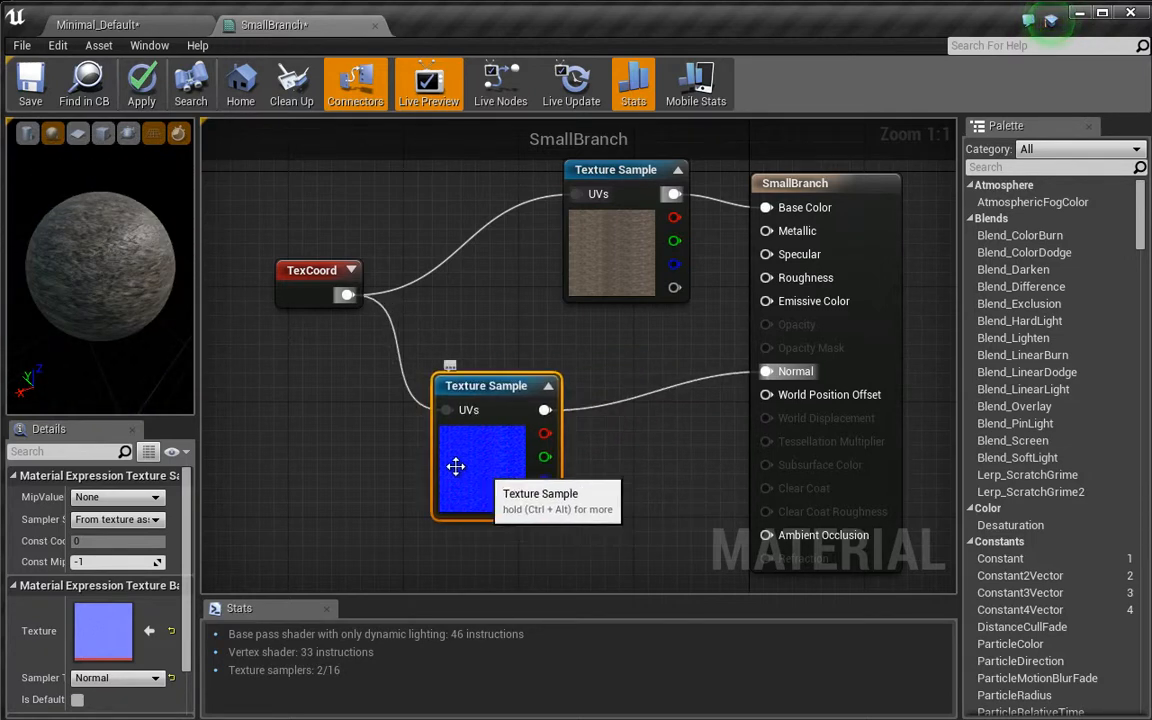
key("ctrl+w")
right_click_drag(547, 514, 574, 344)
left_click_drag(528, 380, 314, 453)
left_click(507, 449)
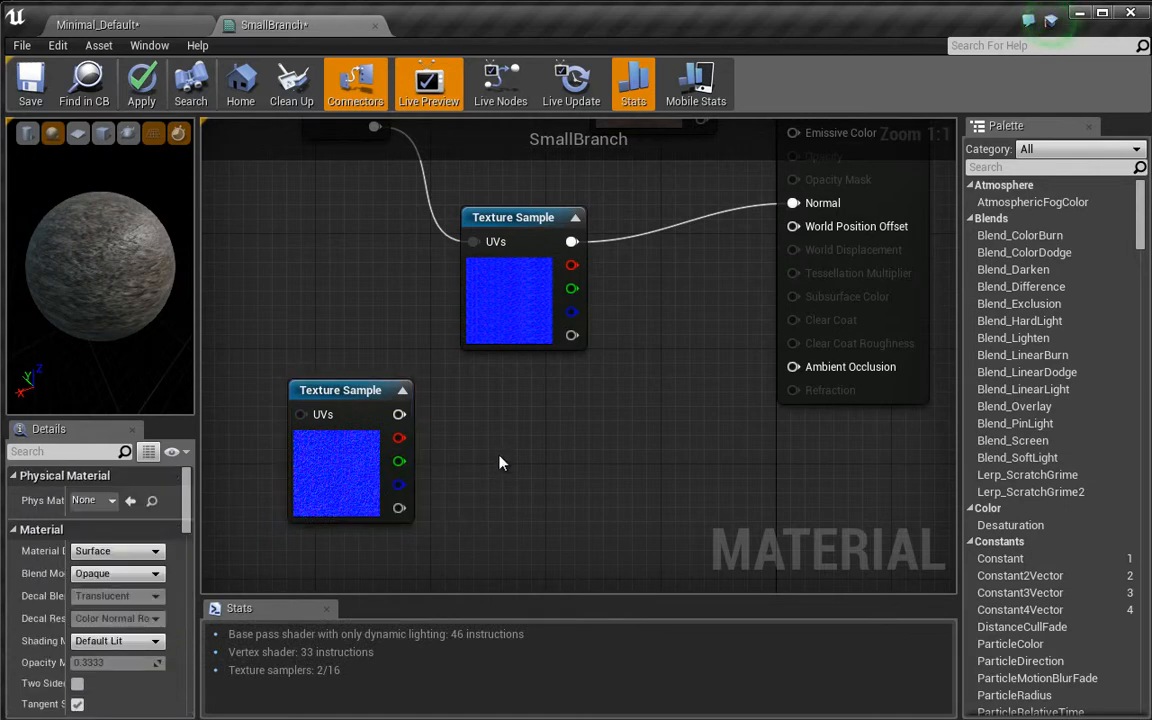
left_click(500, 463)
left_click_drag(509, 489, 401, 418)
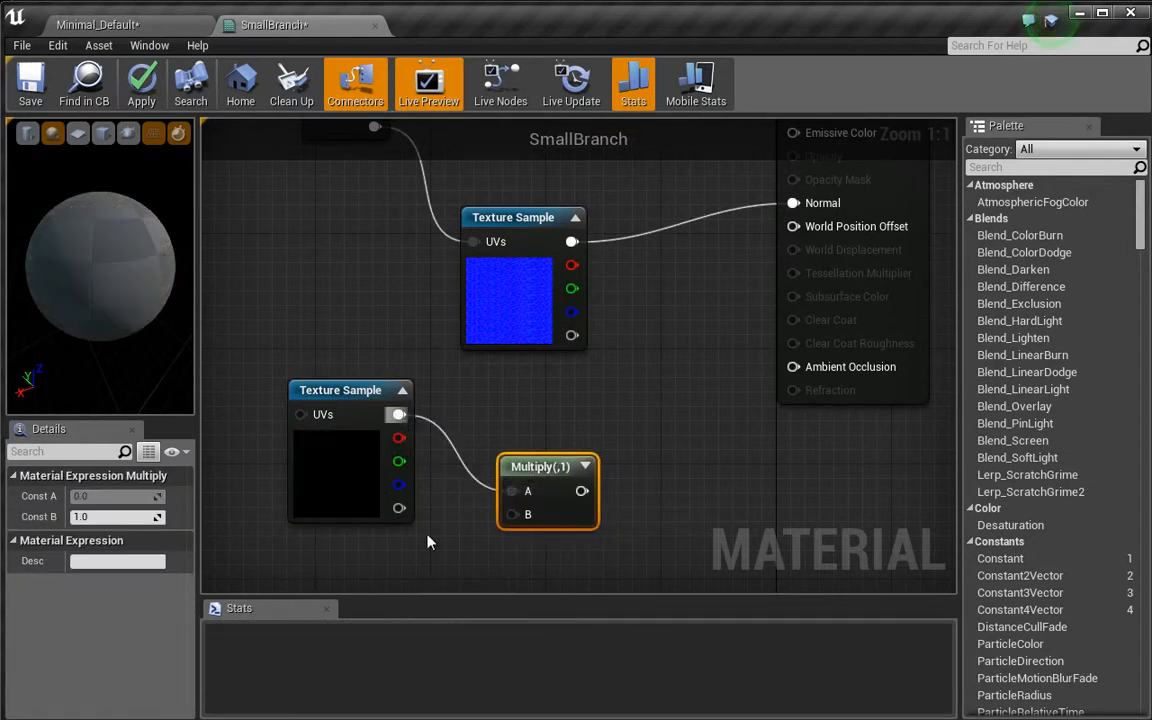
Add a three-component constant with R 2, G 2 and B 0, and connect it to the Multiply node's B input
right_click_drag(427, 538, 532, 365)
left_click(415, 432)
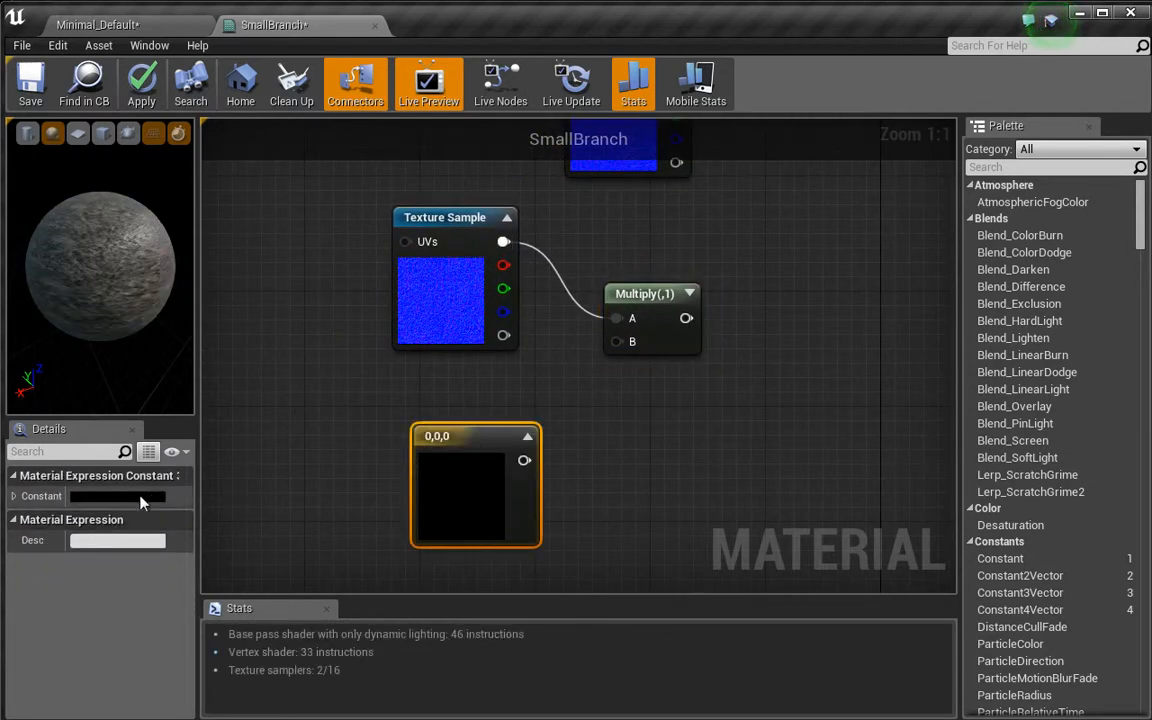
left_click(15, 497)
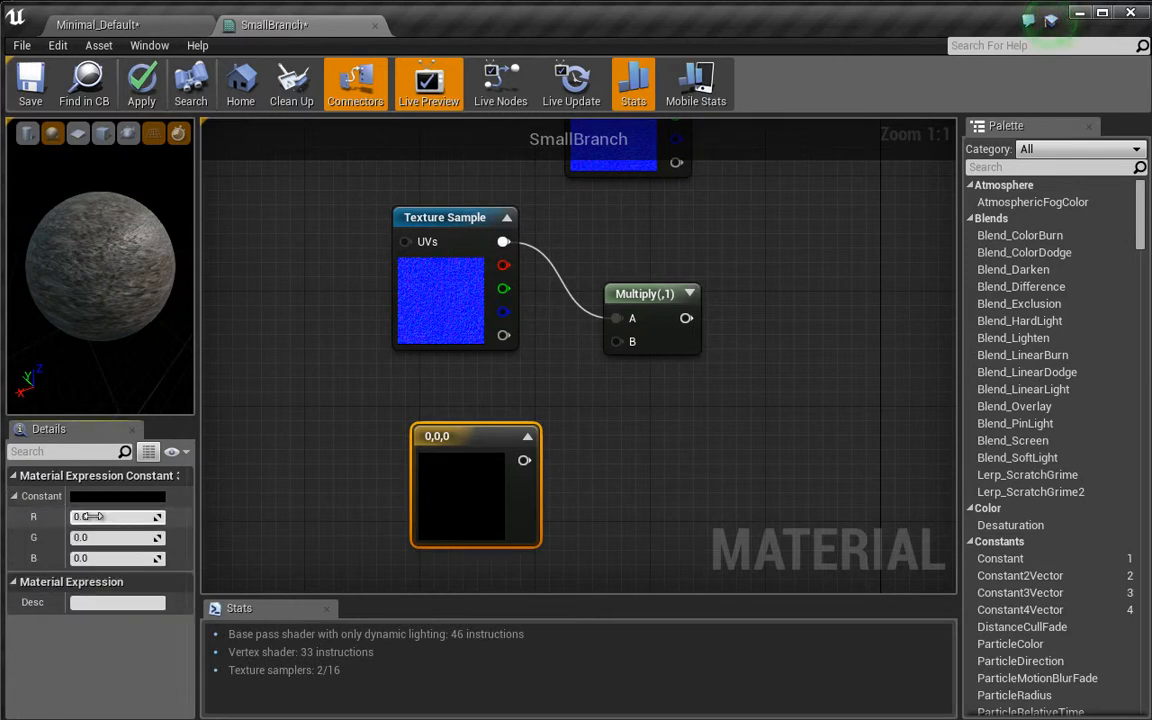
key("Tab")
type("2")
key("Tab")
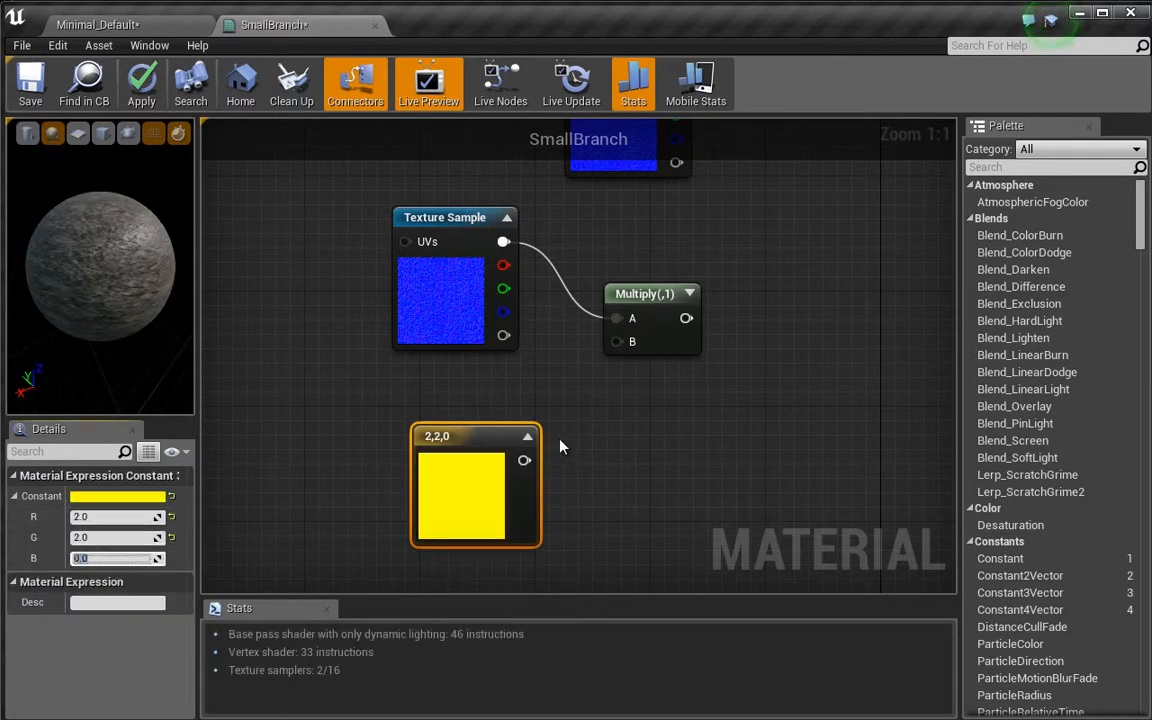
left_click_drag(524, 460, 617, 341)
Combine the original normal map sample and the Multiply result in an Add node and connect it to the material's Normal input
right_click_drag(716, 305, 580, 494)
left_click(600, 422)
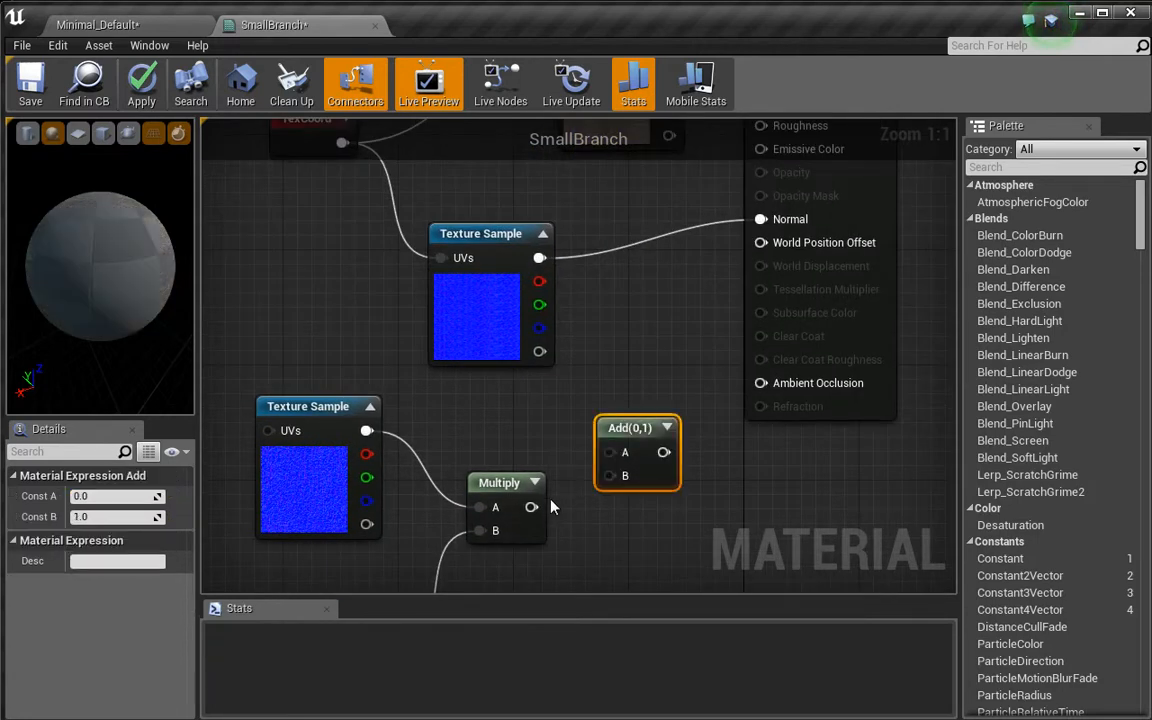
left_click_drag(531, 507, 540, 258)
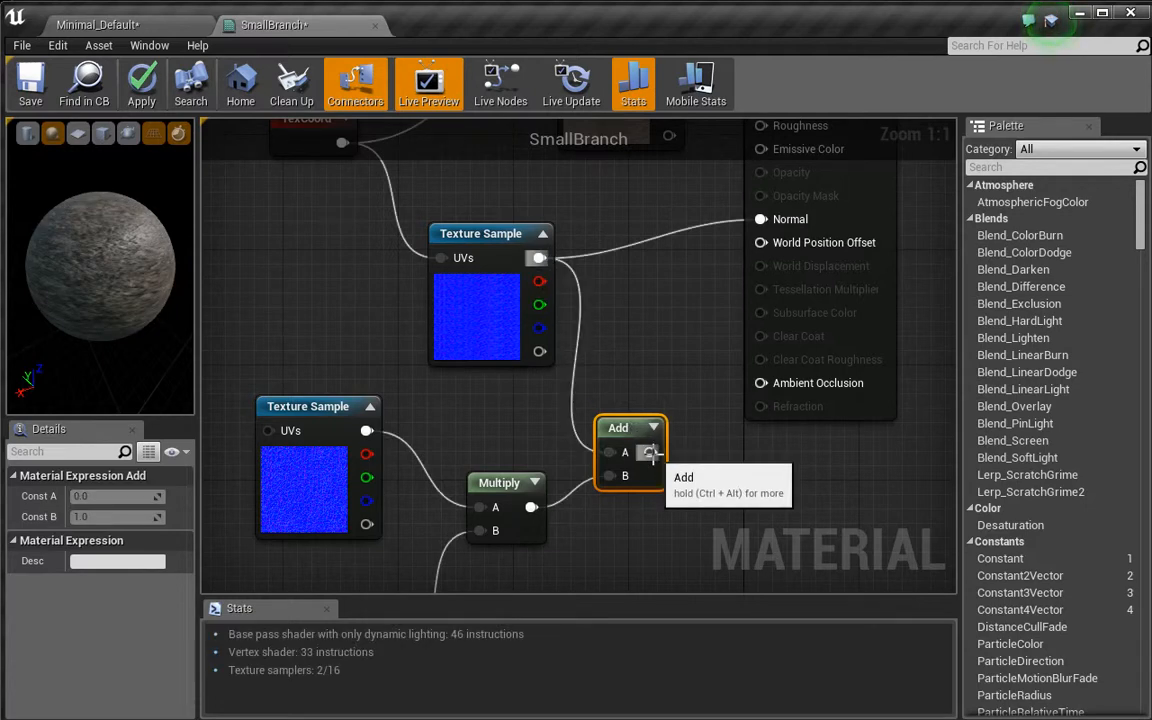
left_click_drag(650, 452, 763, 222)
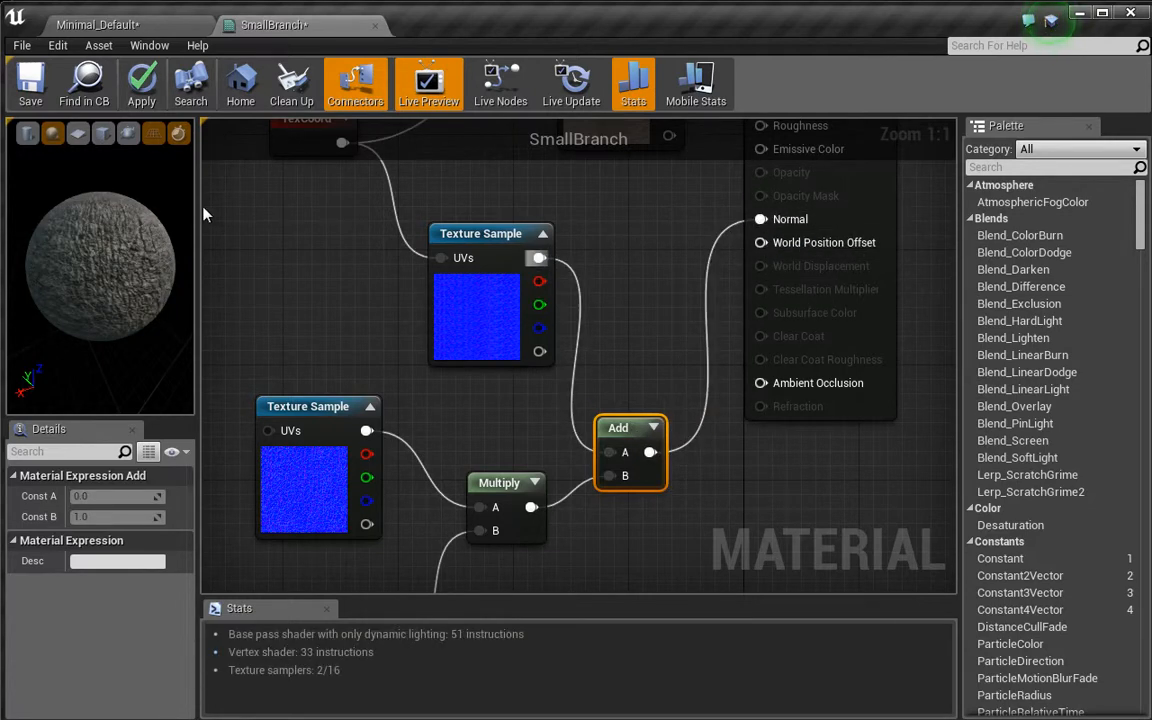
left_click_drag(61, 260, 75, 273)
mouse_move(75, 273)
right_mouse_down()
mouse_move(75, 292)
mouse_move(65, 256)
right_mouse_up()
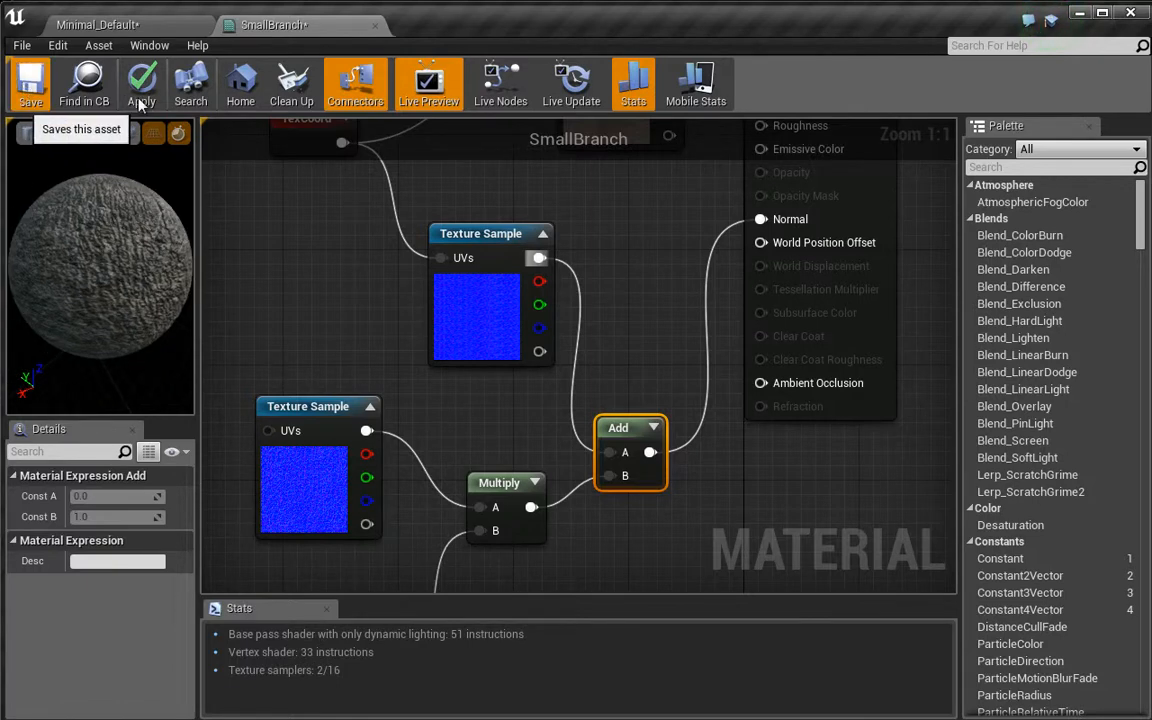
Close the SmallBranch material with its changes applied and inspect the tree trunk's bark in the level
left_click(376, 27)
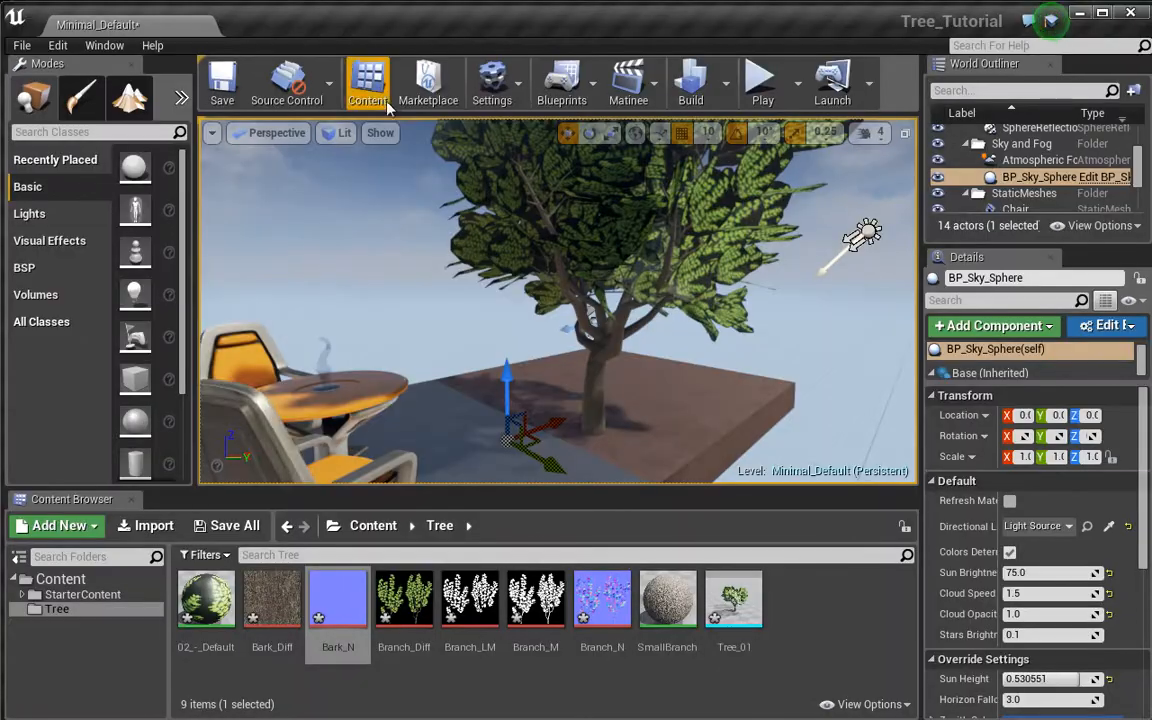
scroll(558, 300, "up", 5)
scroll(587, 332, "up", 5)
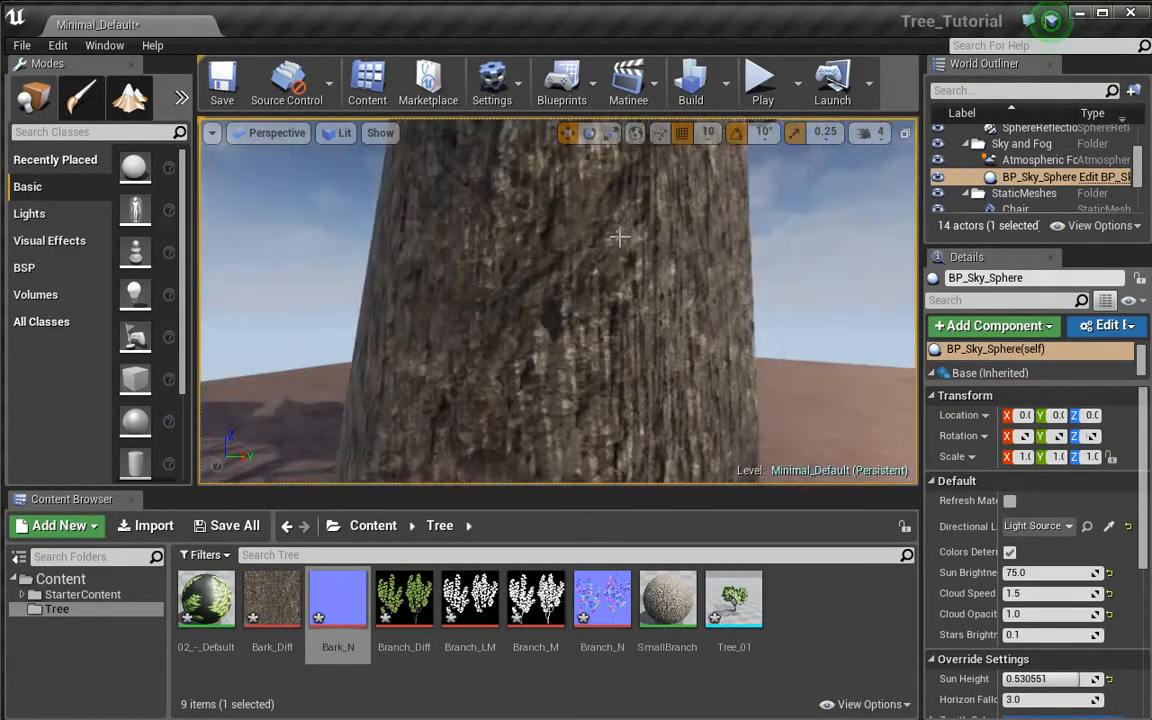
right_click_drag(617, 244, 592, 305)
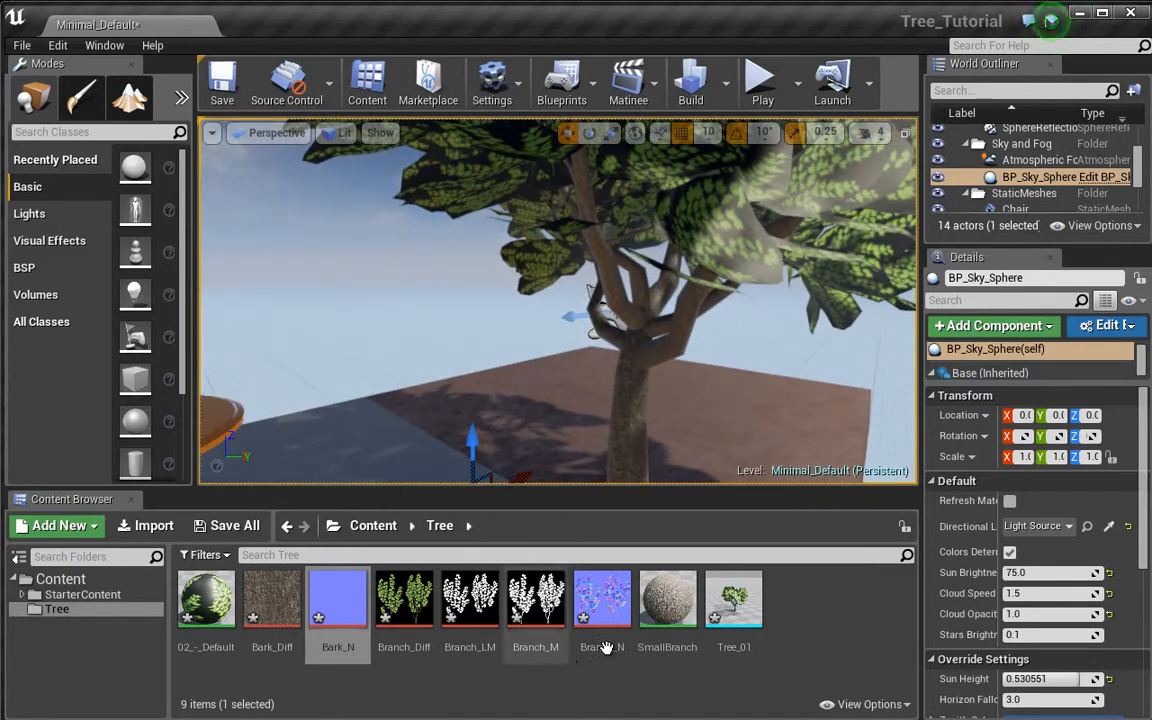
Open the 02_-_Default material in a floating window and place its branch Texture Sample in front of the Base Color input
double_click(222, 598)
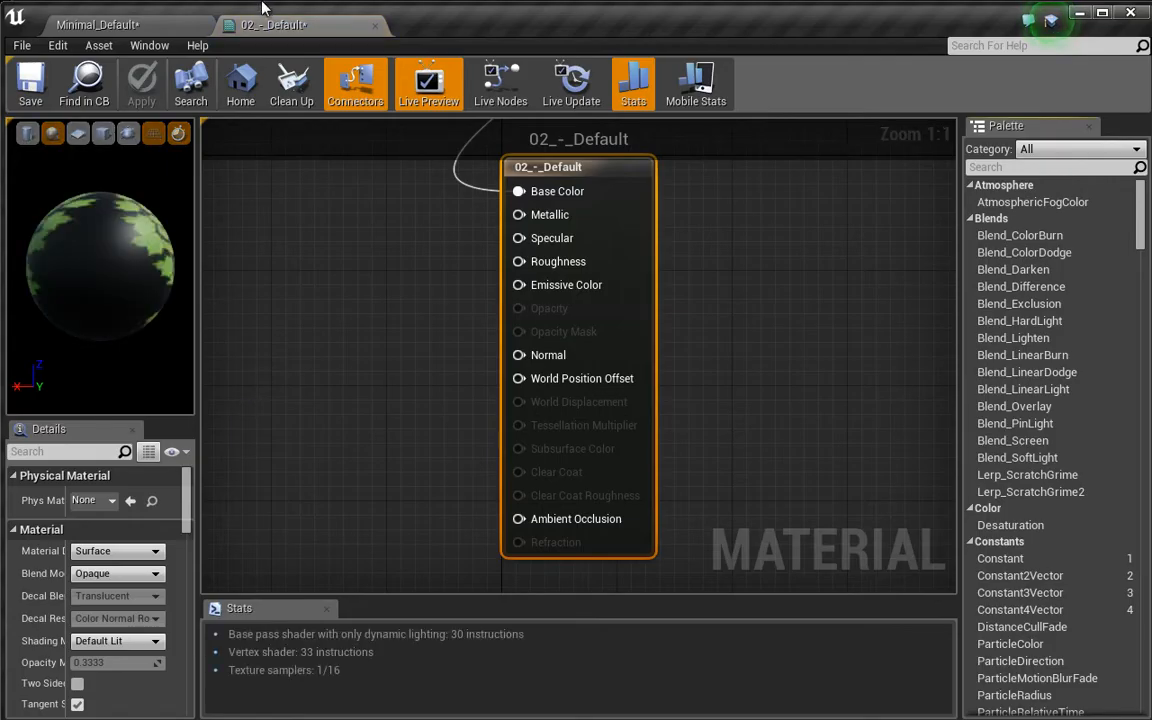
left_click_drag(274, 28, 377, 92)
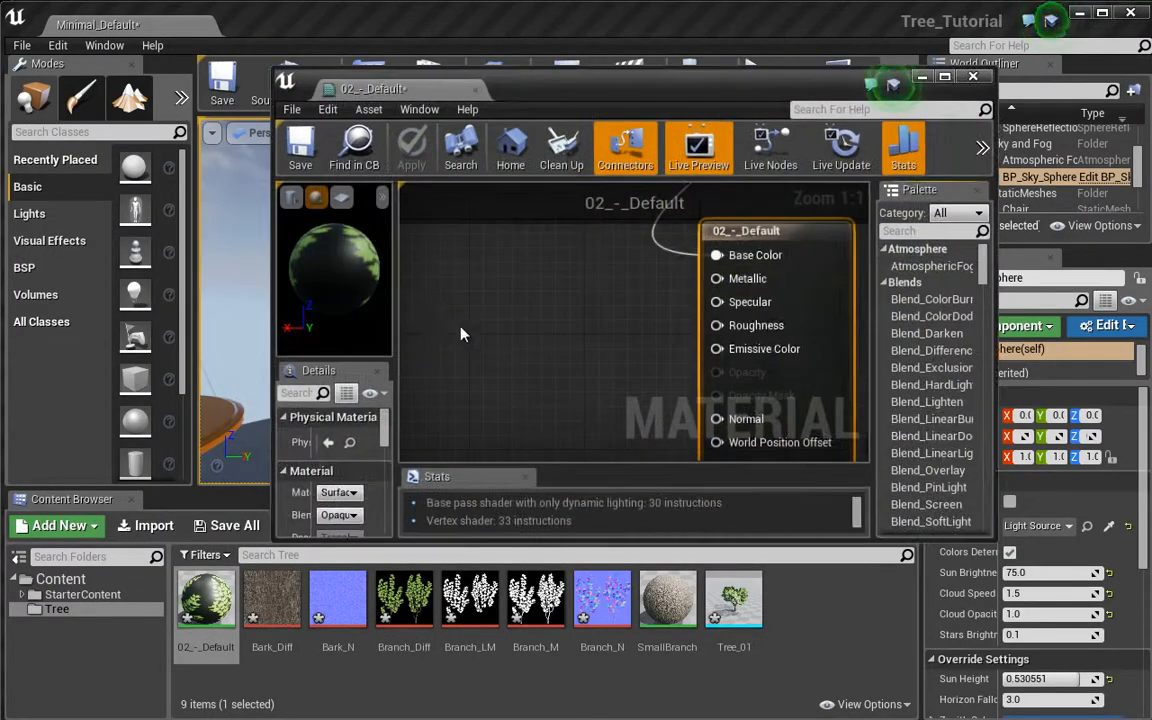
scroll(464, 310, "down", 3)
right_click_drag(466, 290, 548, 378)
scroll(627, 341, "down", 1)
scroll(548, 378, "down", 2)
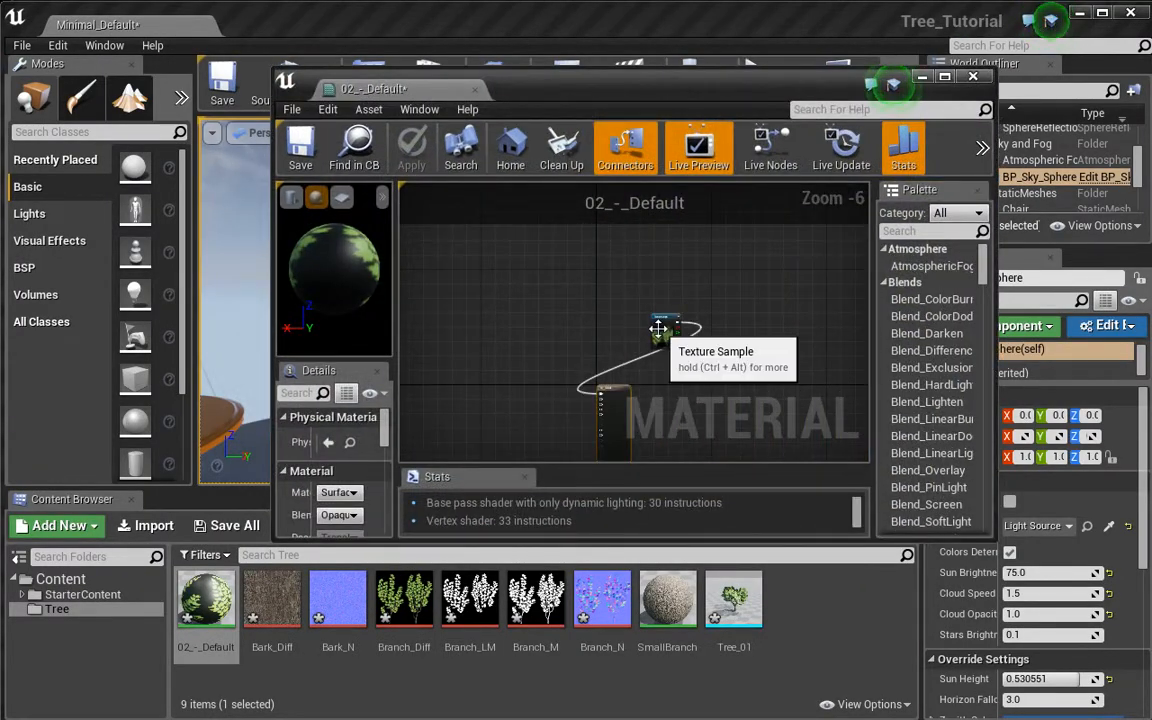
left_click_drag(668, 332, 539, 408)
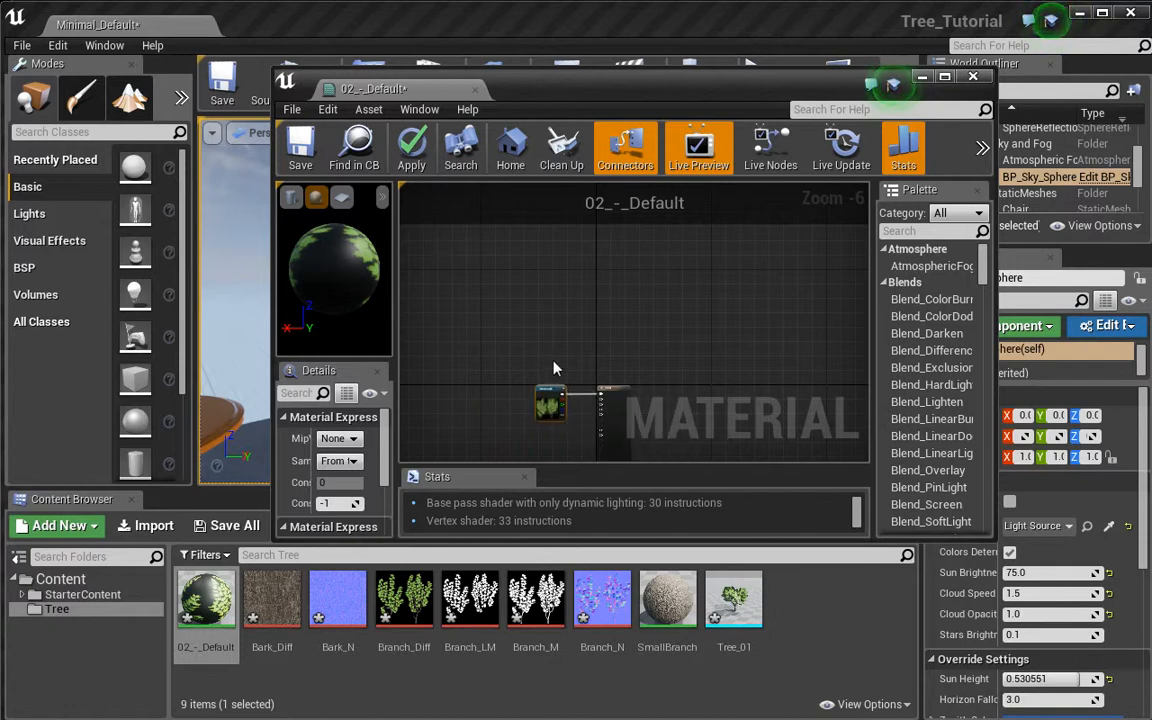
left_click(562, 356)
scroll(555, 352, "up", 6)
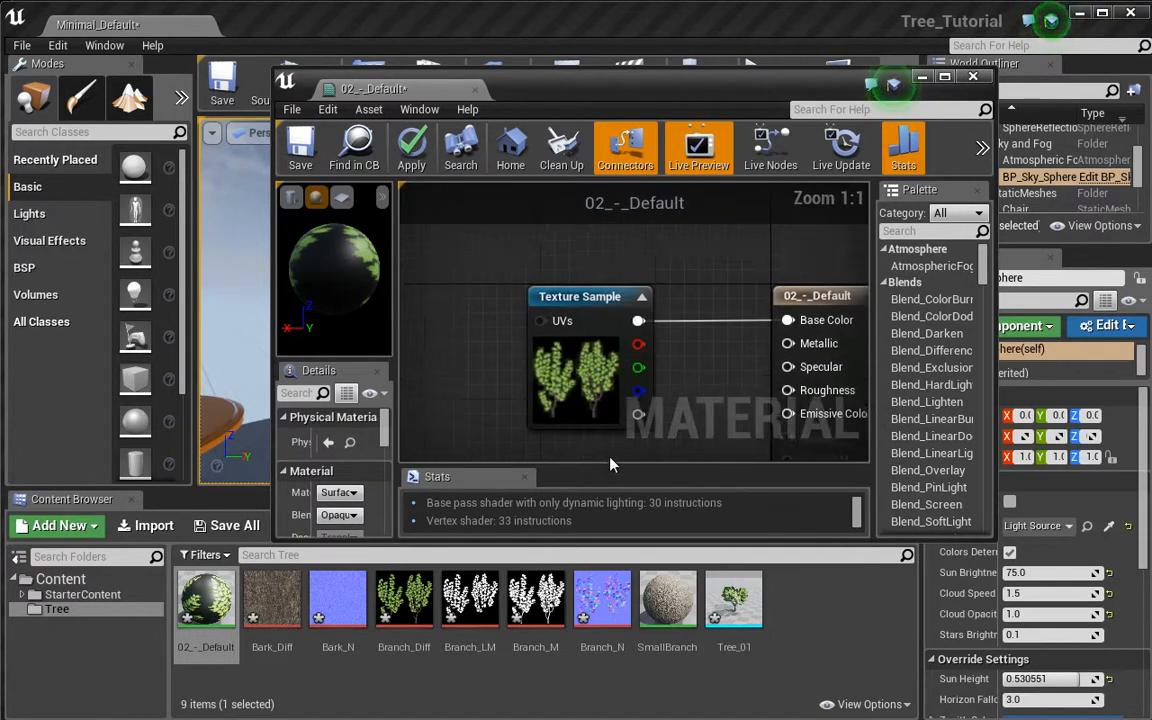
left_click_drag(537, 338, 531, 326)
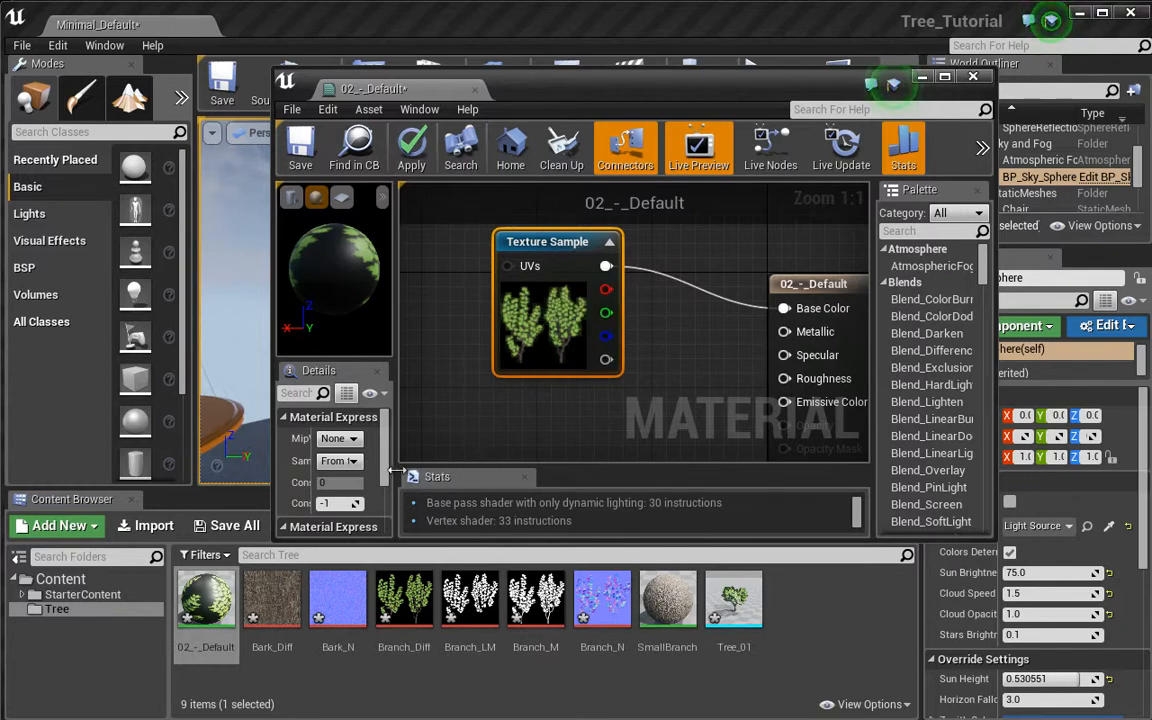
Add the Branch_M and Branch_N textures to the material graph, stack them below the diffuse sample, and dock the material window again
left_click_drag(581, 100, 528, 88)
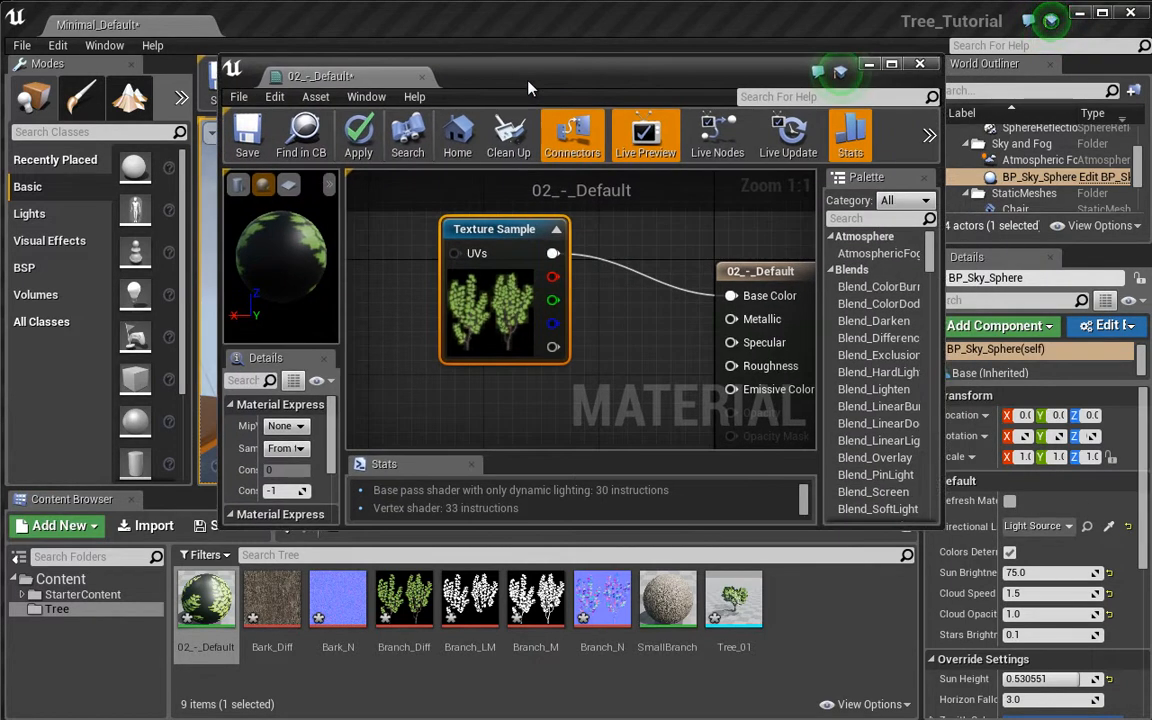
right_click_drag(510, 440, 468, 382)
scroll(468, 382, "down", 3)
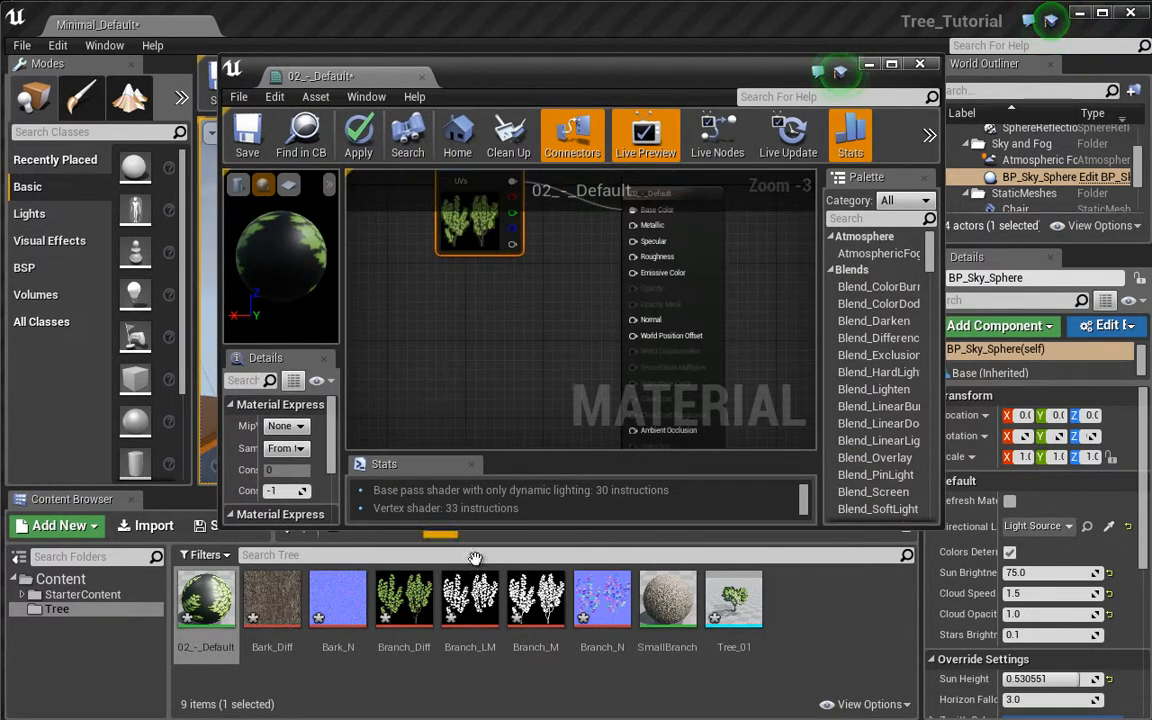
left_click_drag(536, 600, 426, 342)
mouse_move(498, 314)
right_mouse_down()
mouse_move(523, 262)
mouse_move(502, 297)
right_mouse_up()
left_click_drag(604, 597, 545, 369)
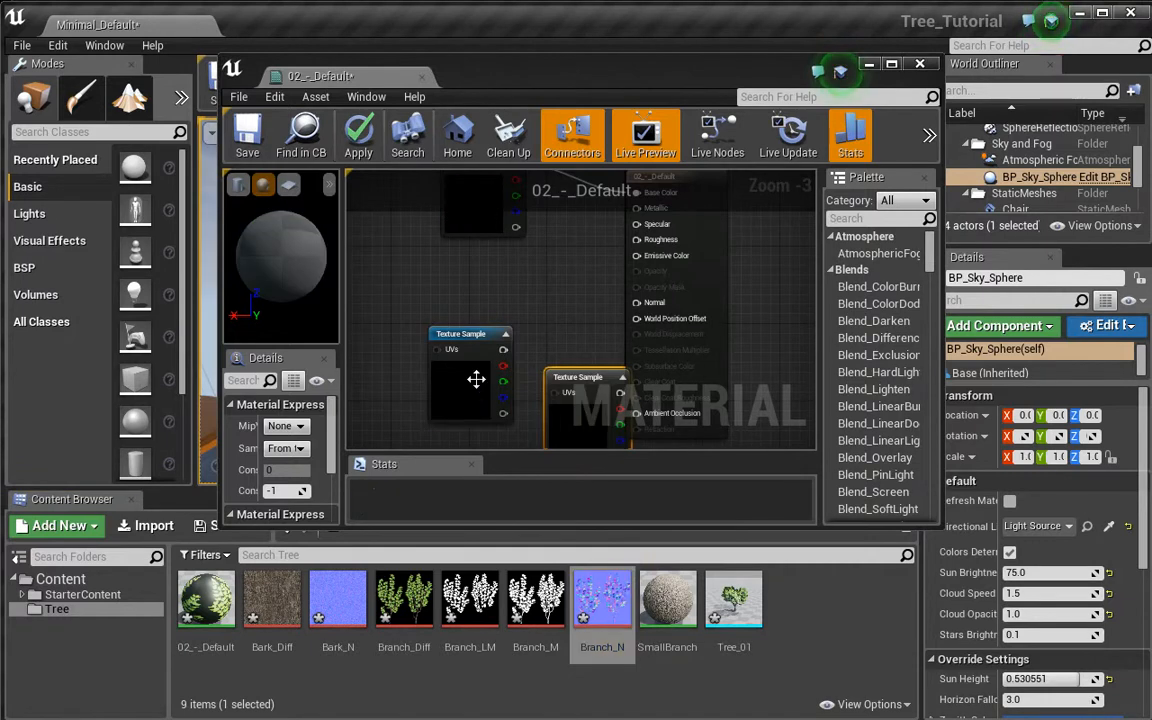
left_click_drag(476, 380, 486, 318)
left_click_drag(588, 429, 485, 311)
right_click_drag(566, 262, 576, 445)
left_click(370, 316)
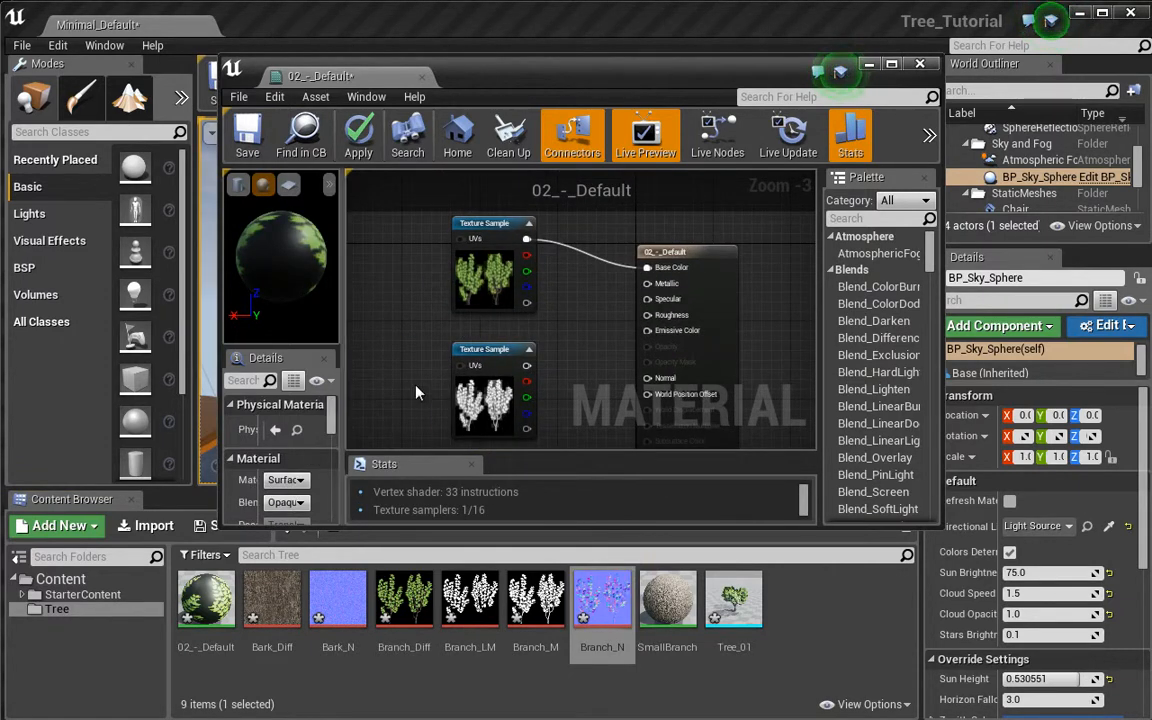
left_click_drag(318, 76, 340, 25)
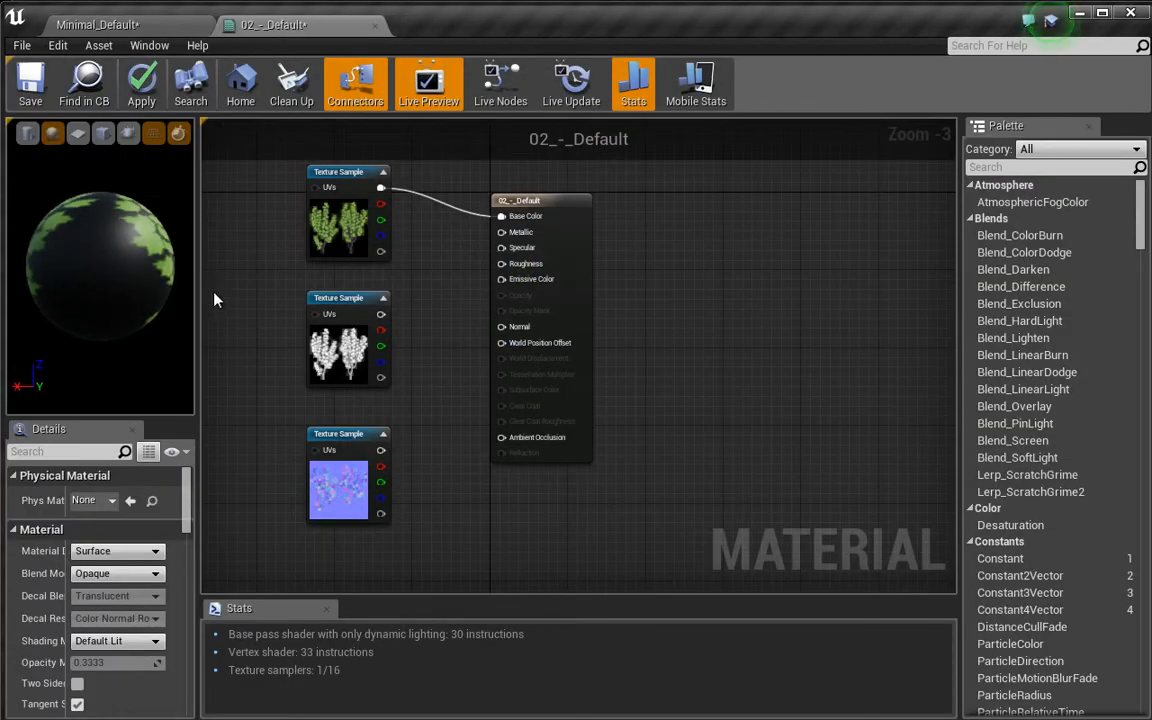
Set the material's blend mode to Masked and connect the Branch_M sample to the Opacity Mask input
scroll(186, 500, "down", 2)
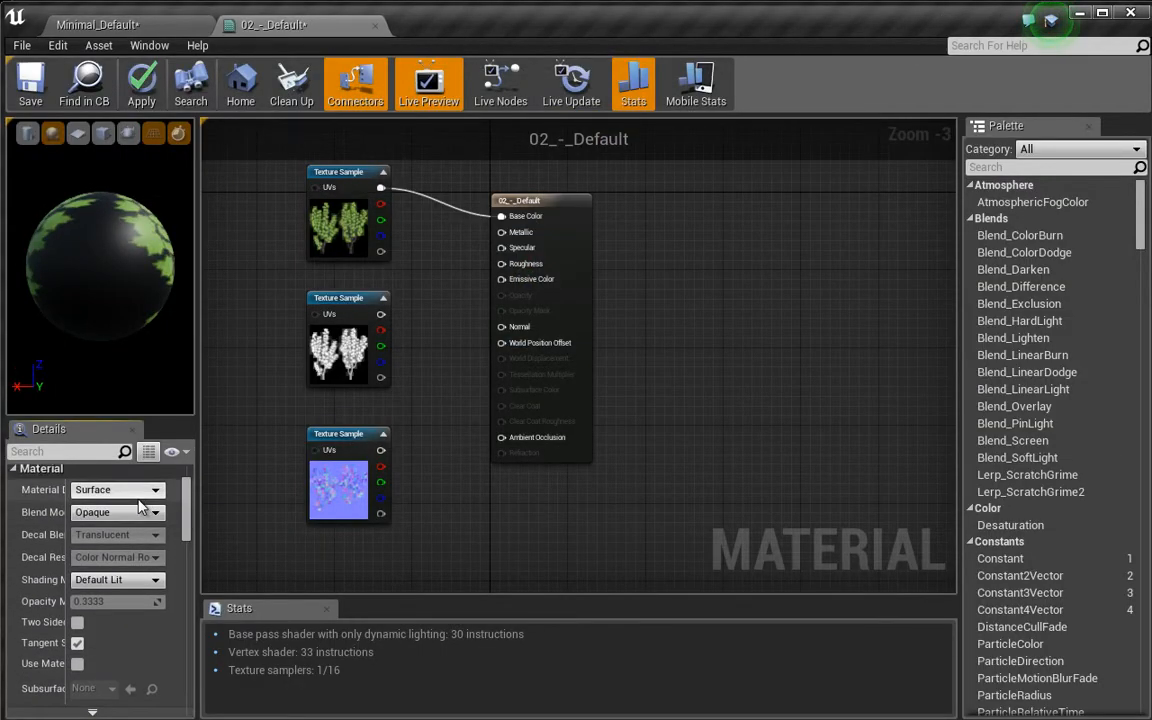
left_click(128, 512)
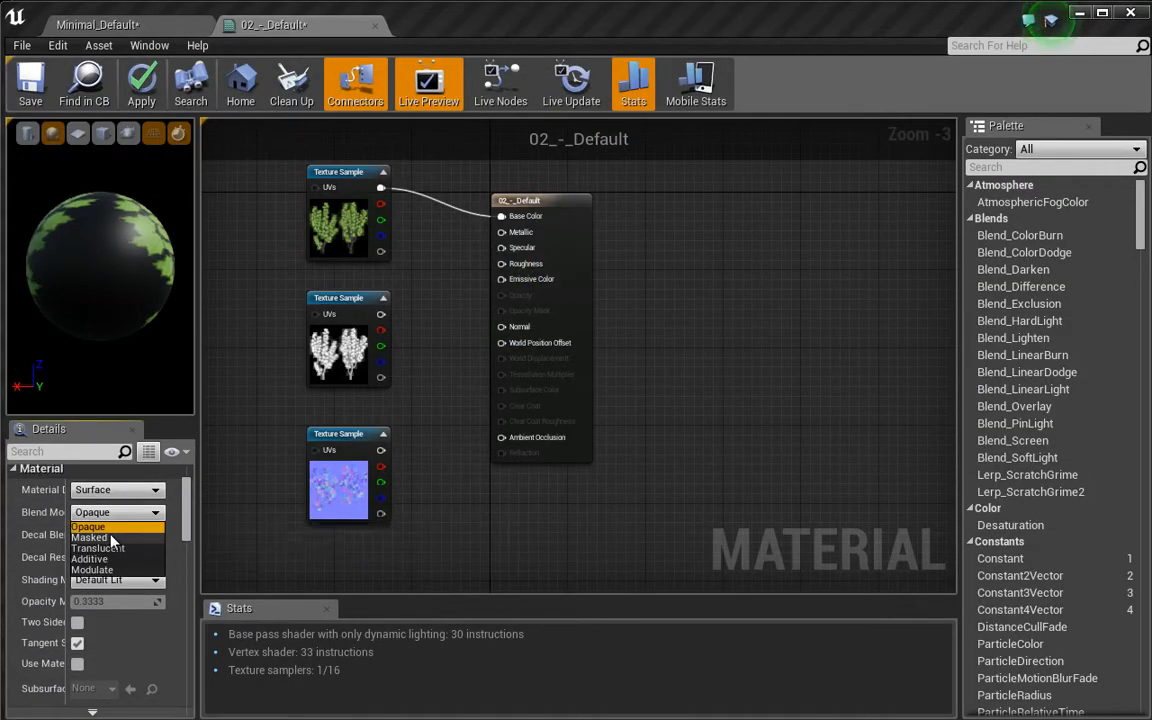
left_click(102, 541)
scroll(444, 316, "up", 2)
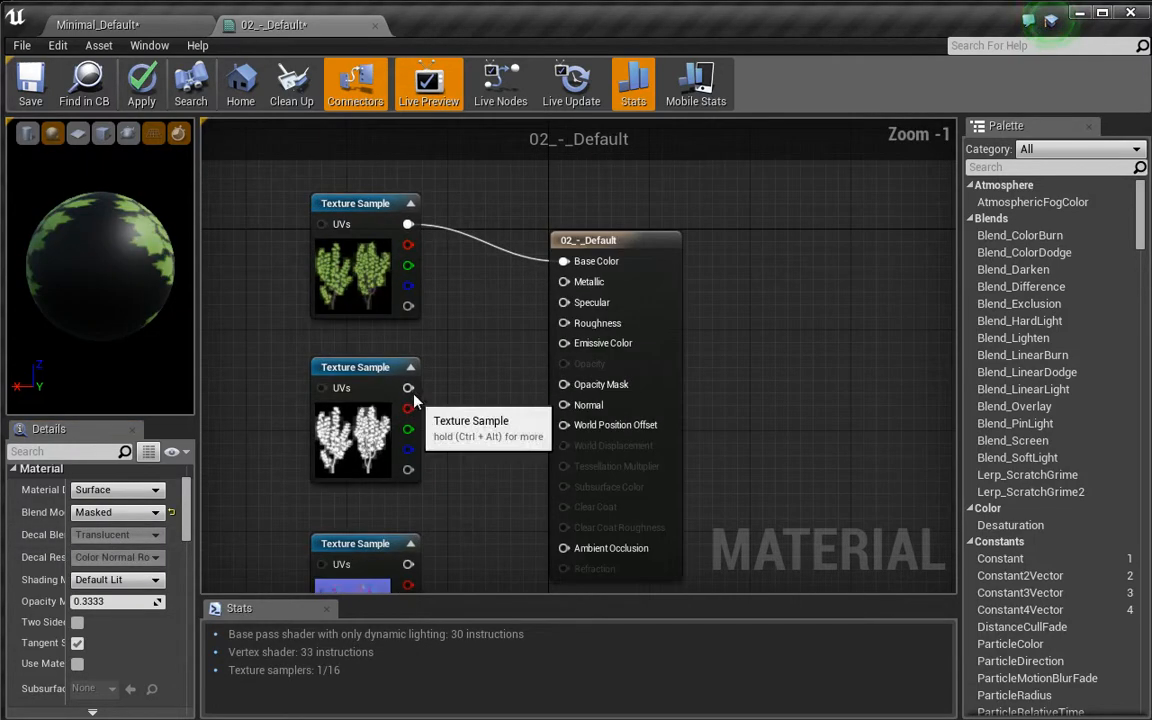
left_click_drag(408, 387, 563, 385)
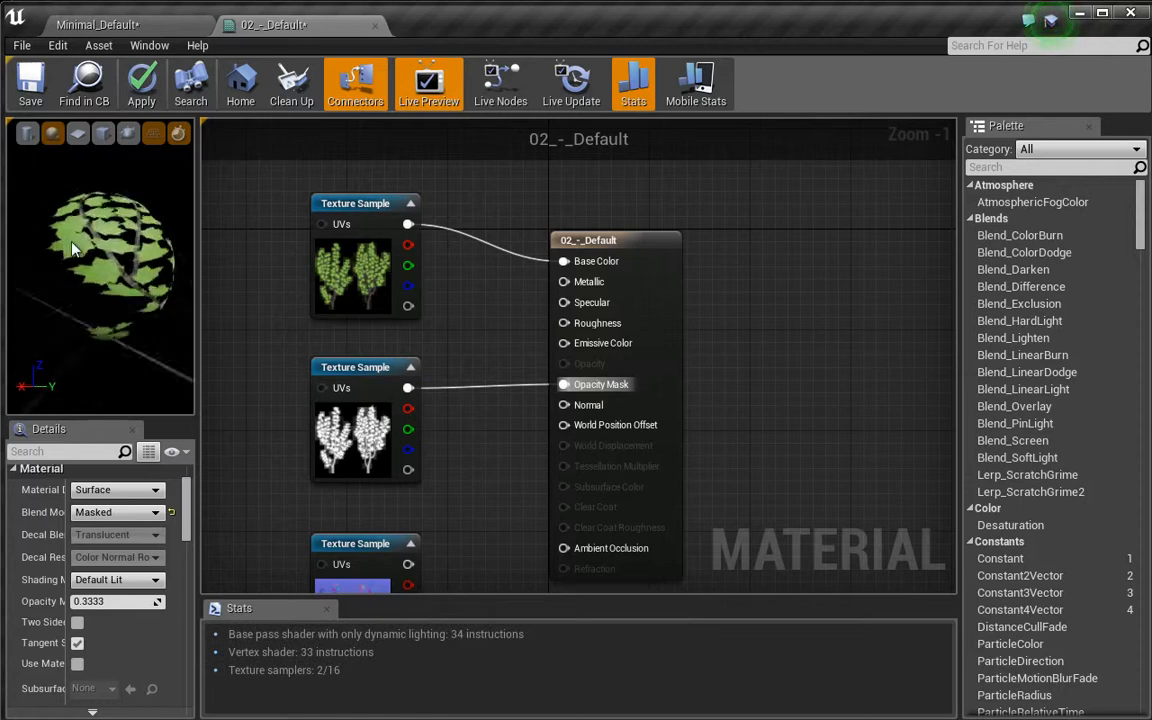
scroll(190, 517, "down", 3)
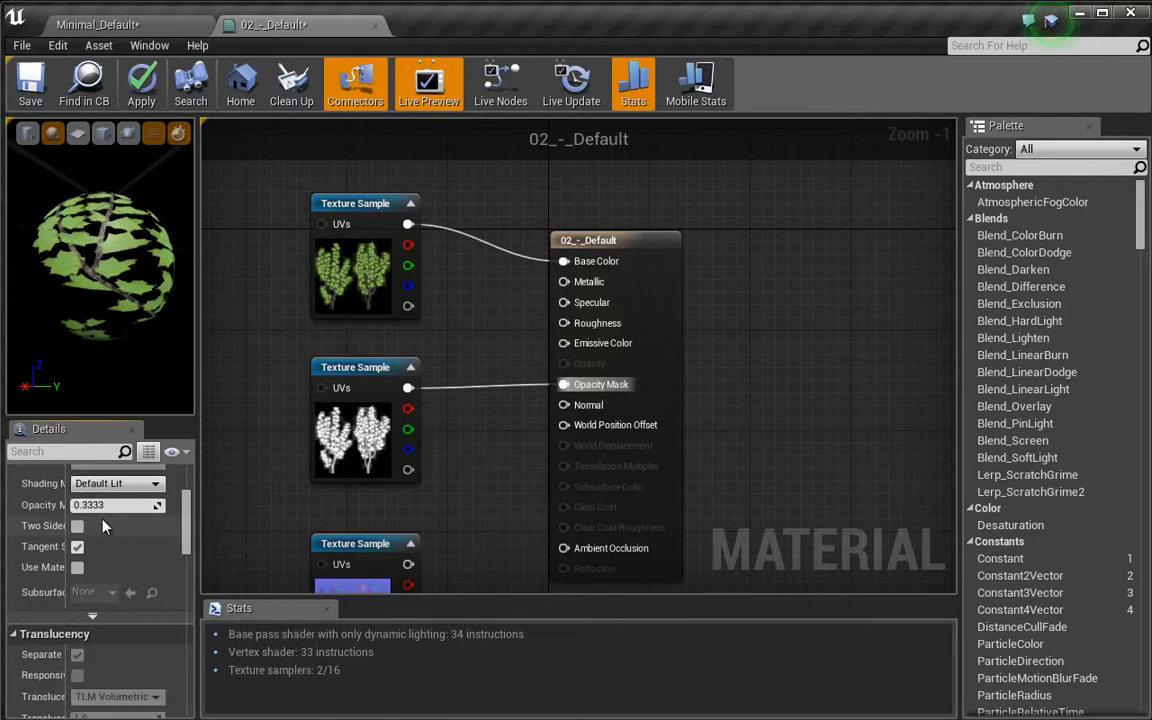
Make the material two-sided and connect the normal map Texture Sample to the Normal input
left_click(78, 527)
left_click_drag(79, 222, 110, 250)
right_click_drag(378, 411, 381, 310)
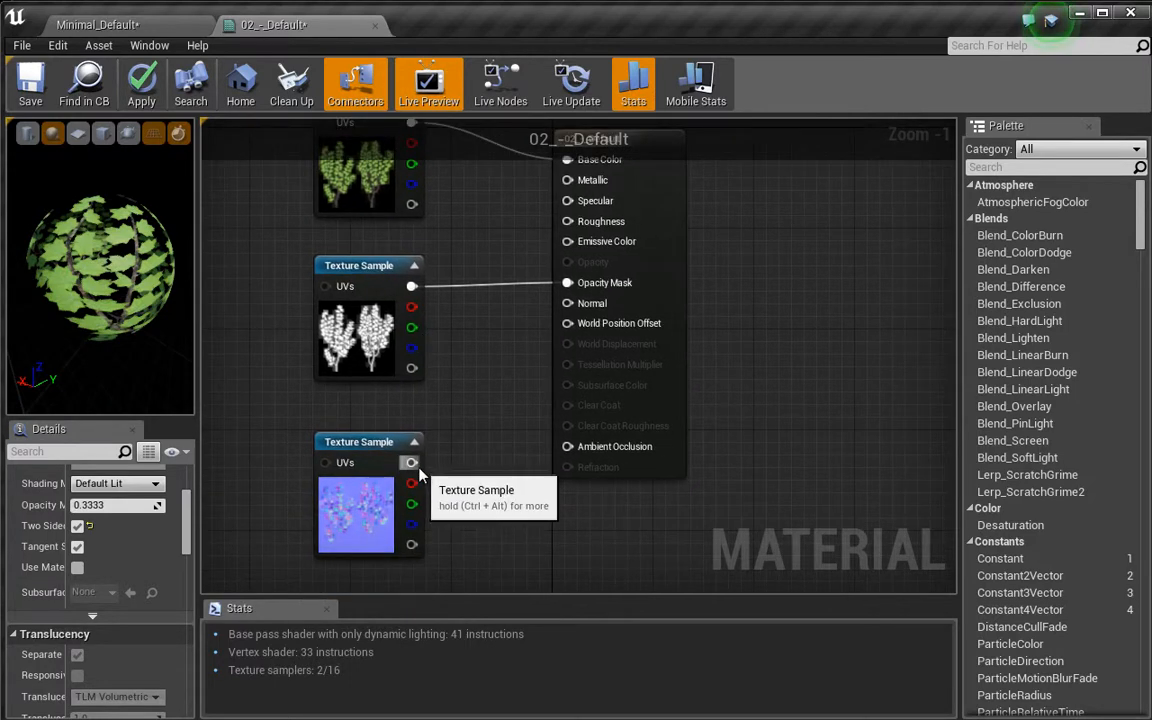
left_click_drag(411, 462, 570, 306)
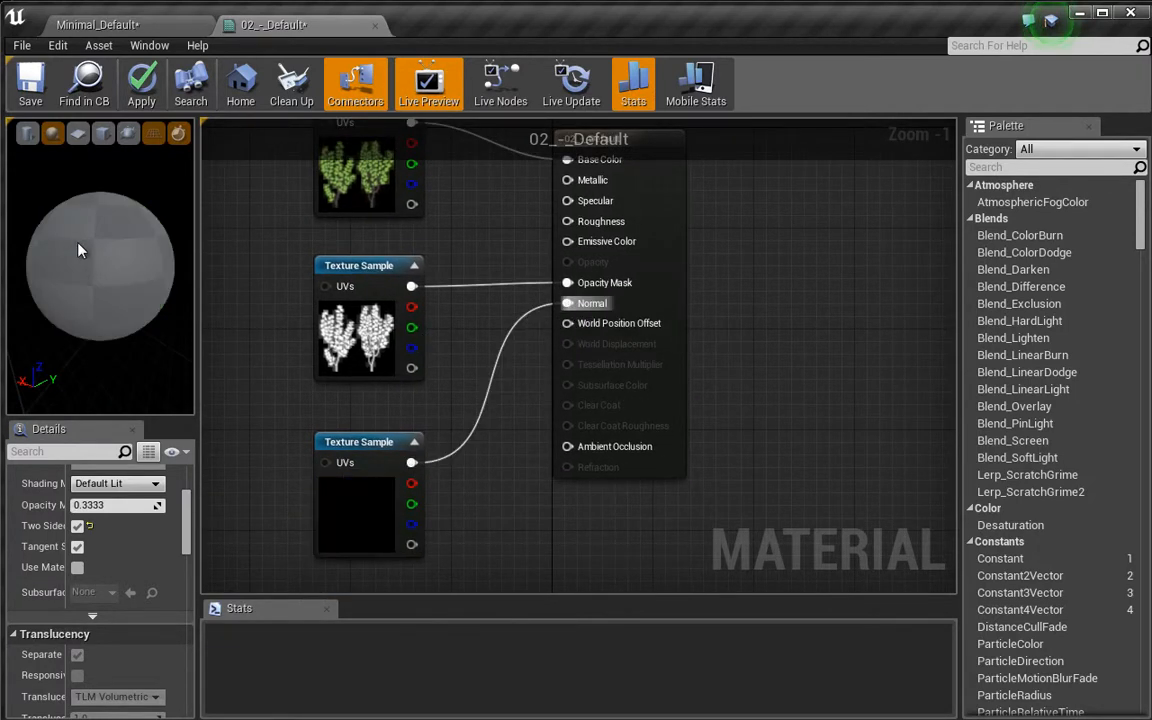
Examine the masked leaves and their normal shading on the preview sphere from several angles and distances
scroll(78, 285, "up", 5)
scroll(77, 288, "down", 2)
left_click_drag(77, 288, 26, 240)
scroll(120, 228, "down", 5)
scroll(80, 224, "up", 4)
scroll(82, 259, "down", 5)
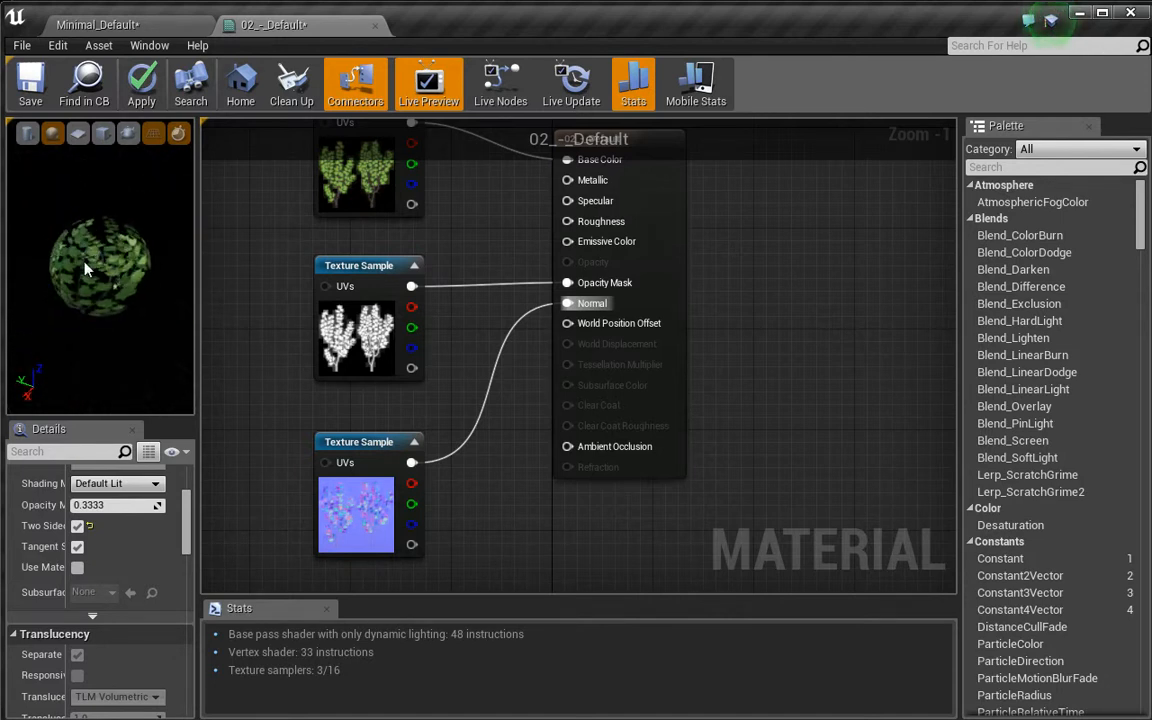
left_click_drag(104, 276, 139, 250)
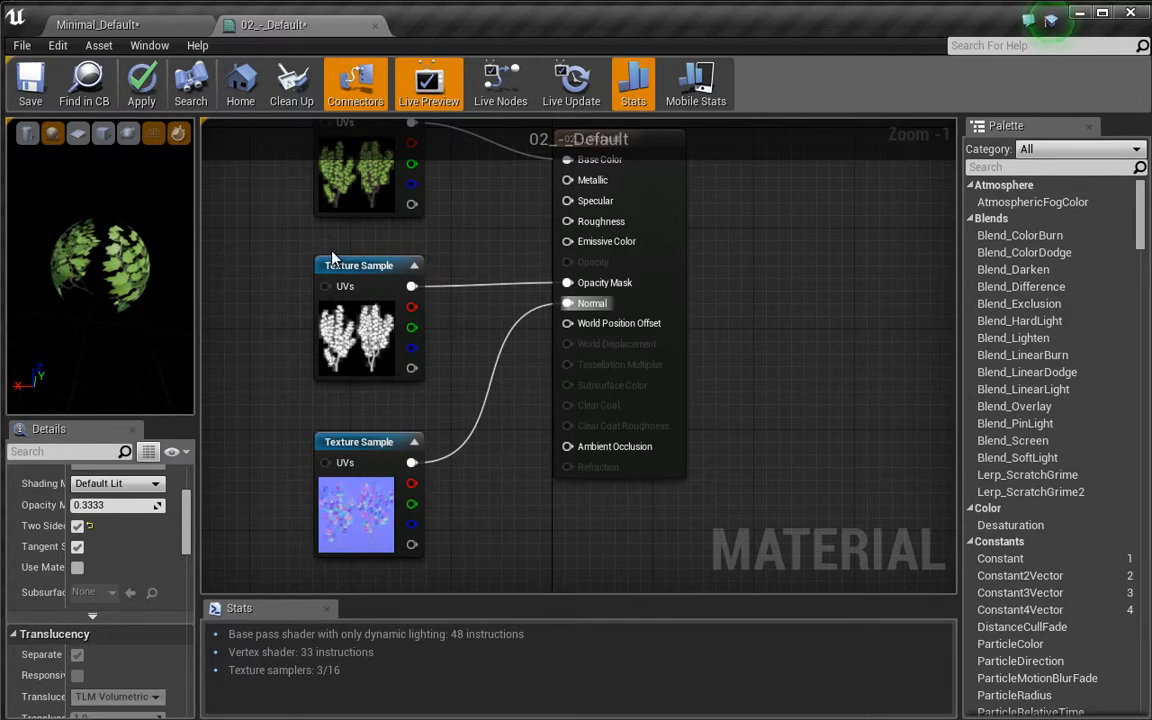
Spread out the graph by moving the diffuse sample up and the opacity mask and normal samples farther down and away from the material node
right_click_drag(380, 230, 451, 431)
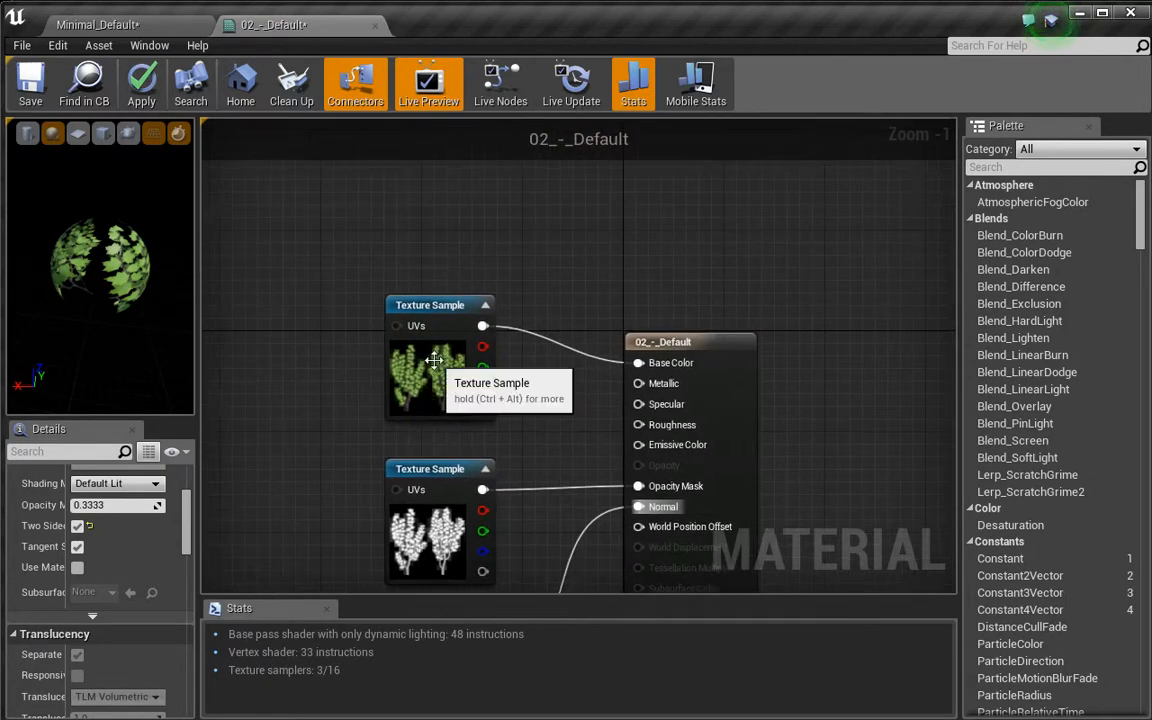
left_click_drag(416, 369, 335, 246)
right_click_drag(389, 387, 404, 308)
scroll(405, 308, "down", 3)
left_click_drag(358, 345, 413, 488)
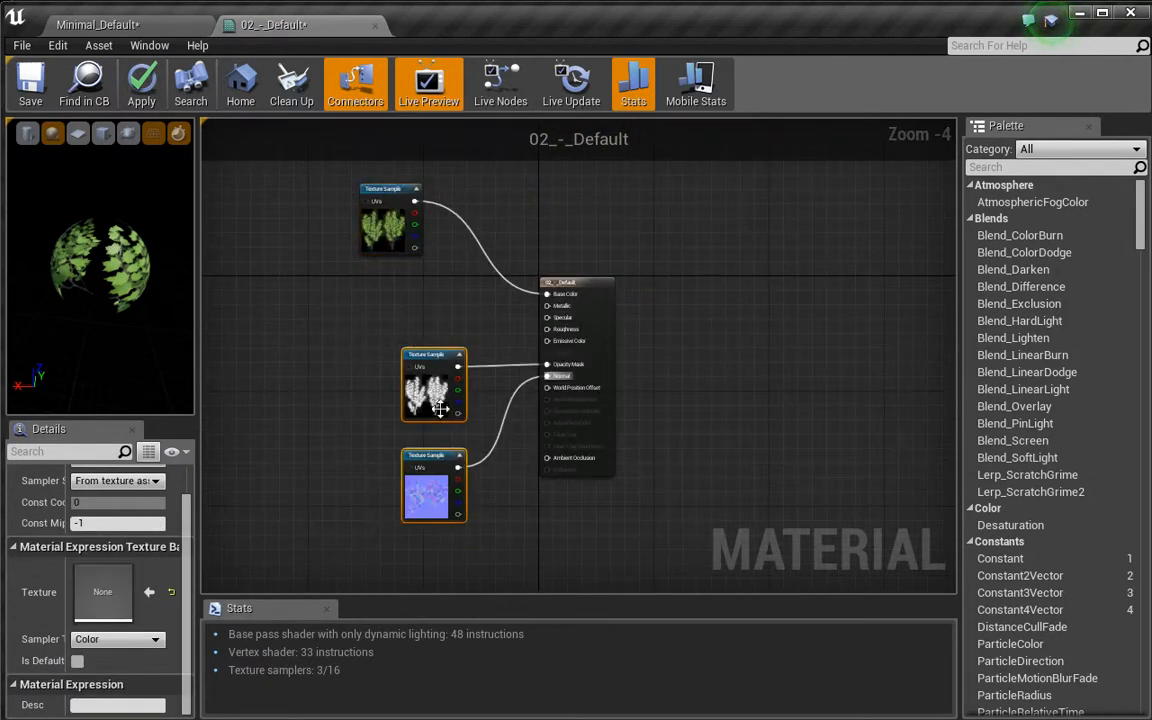
left_click_drag(434, 407, 361, 458)
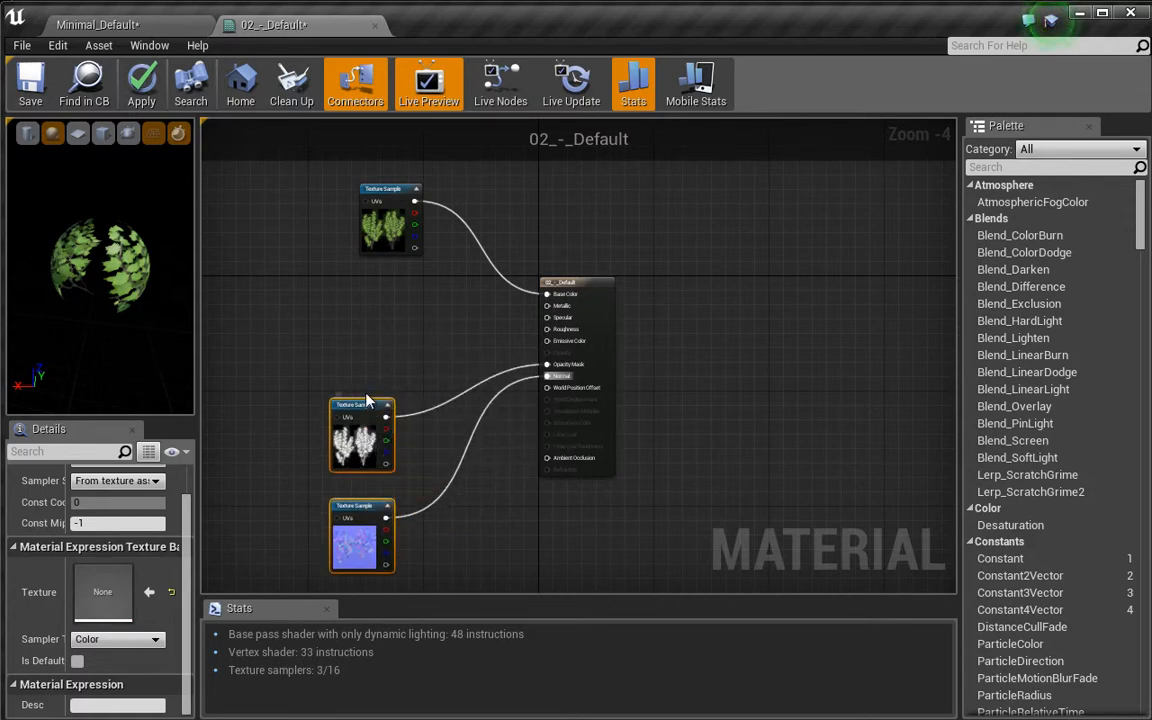
scroll(386, 301, "up", 2)
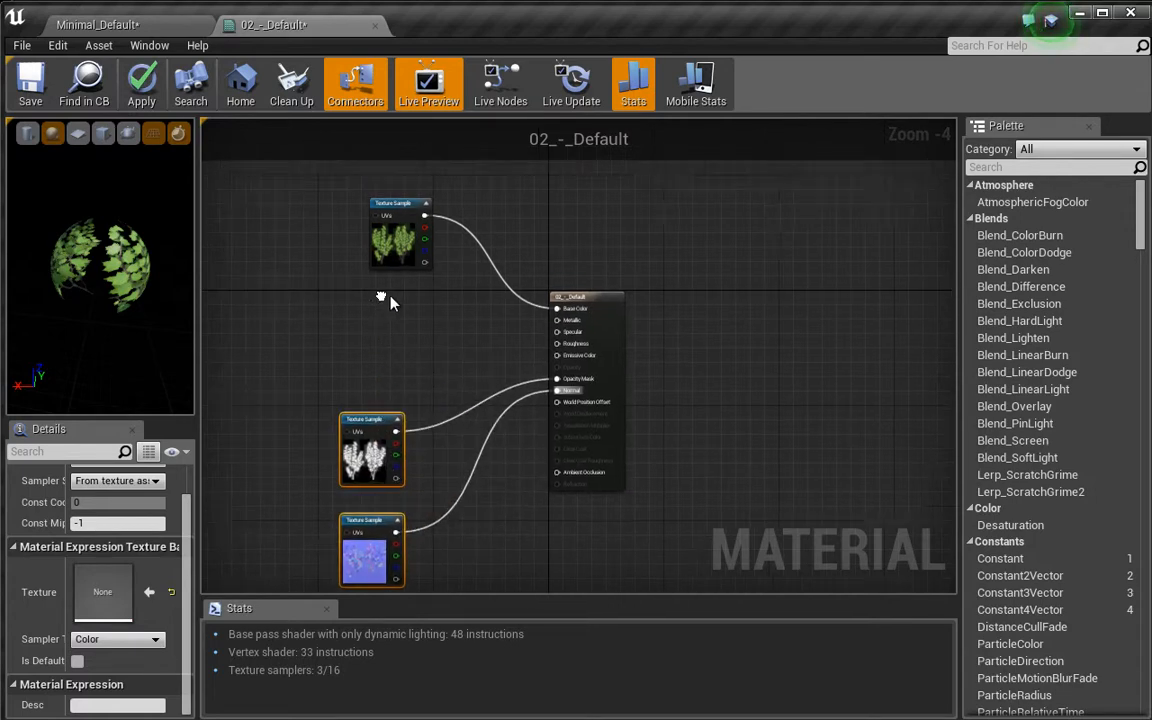
left_click_drag(128, 283, 135, 263)
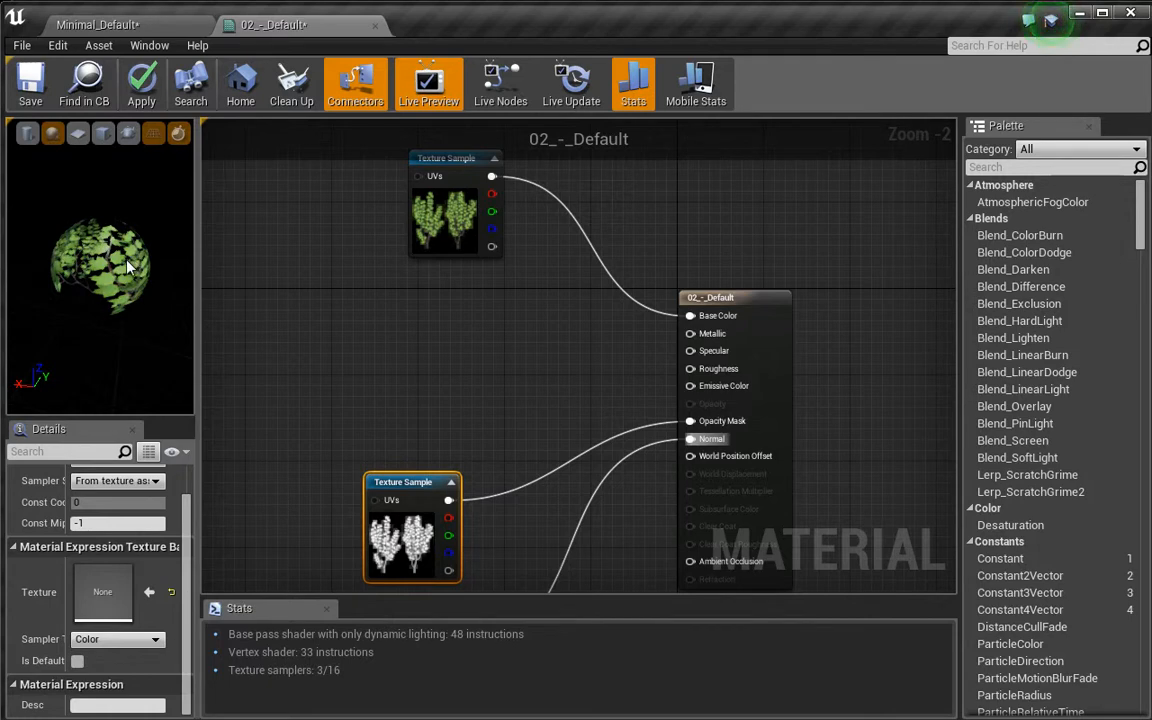
scroll(116, 231, "up", 3)
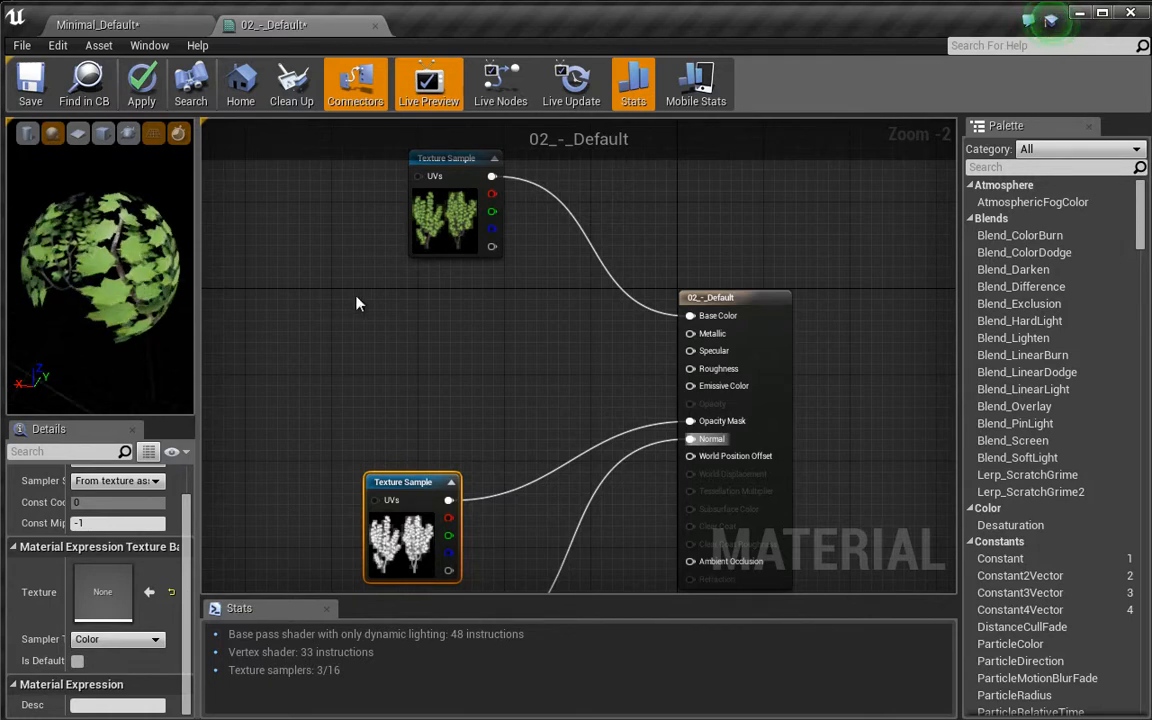
Add a Constant node between the diffuse and mask samples, connect it to the Metallic input, and check the leaf preview
scroll(380, 315, "up", 2)
left_click(407, 370)
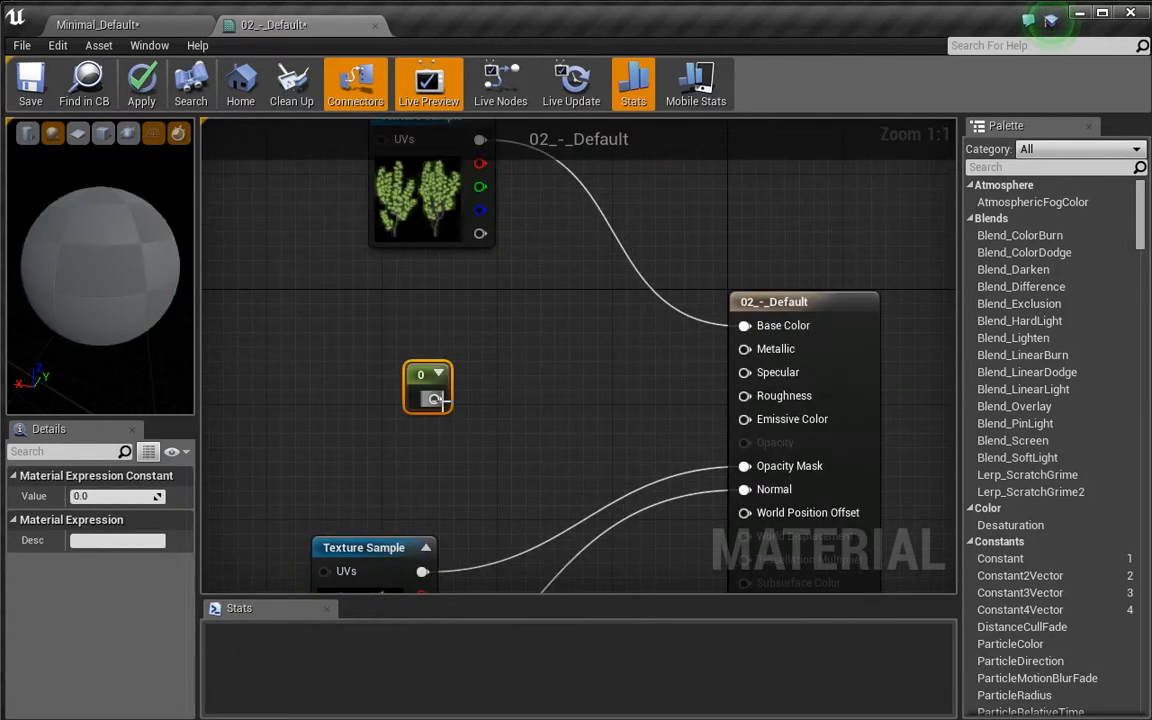
left_click_drag(435, 399, 724, 352)
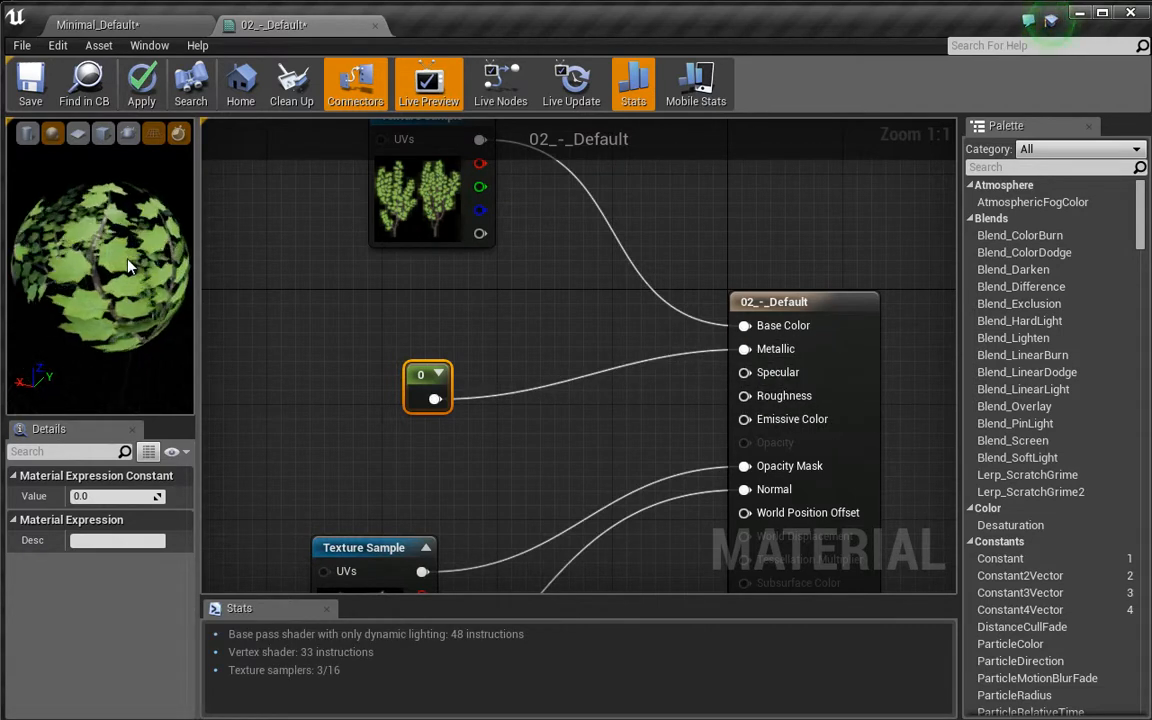
scroll(115, 245, "up", 5)
scroll(110, 240, "down", 3)
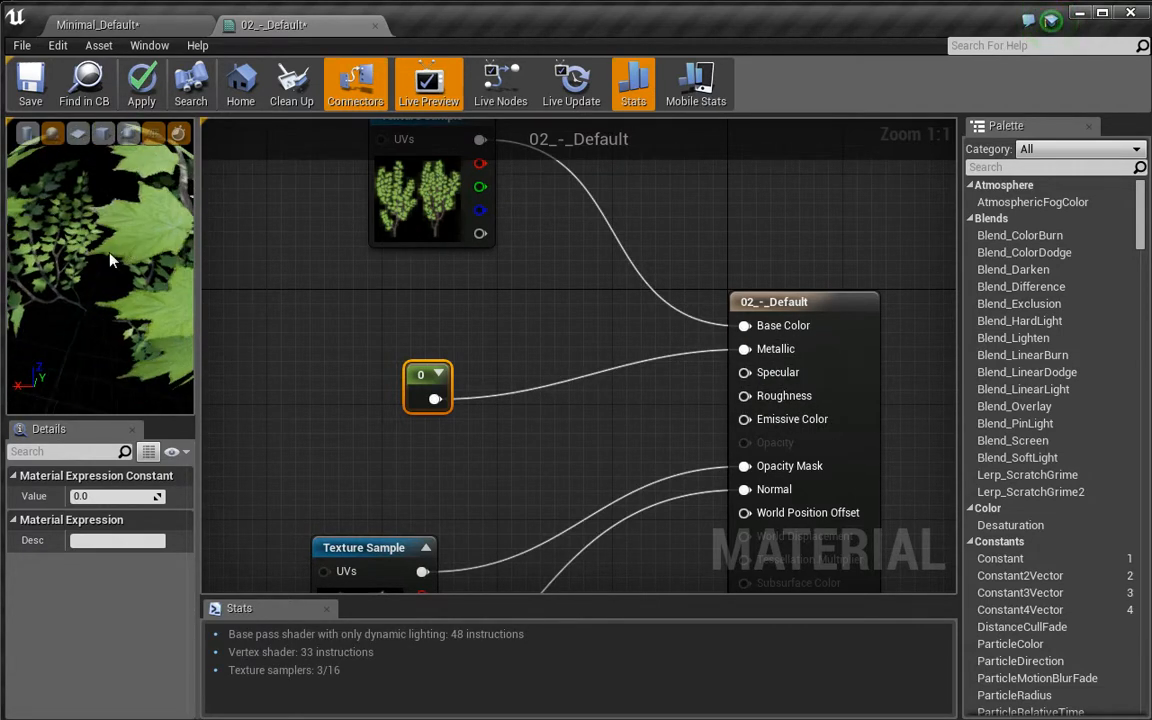
Disconnect the constant from Metallic, connect it to the Roughness input instead, and set its value to 0.8
right_click(750, 351)
left_click(776, 369)
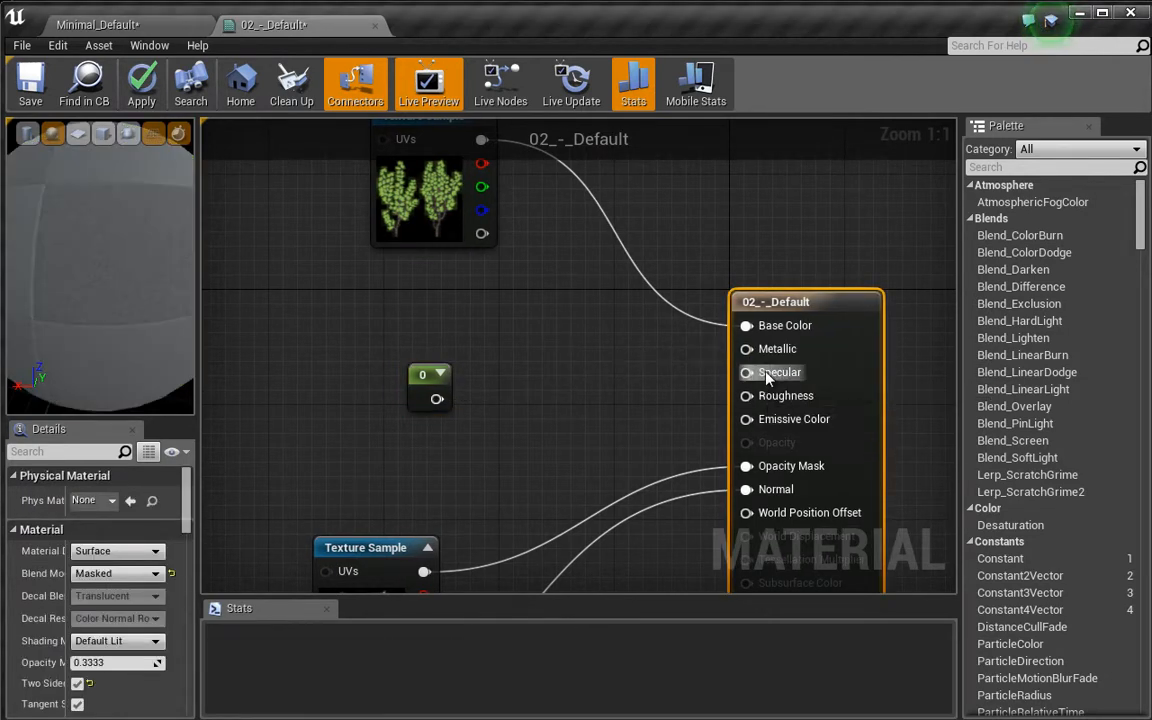
left_click_drag(745, 396, 433, 399)
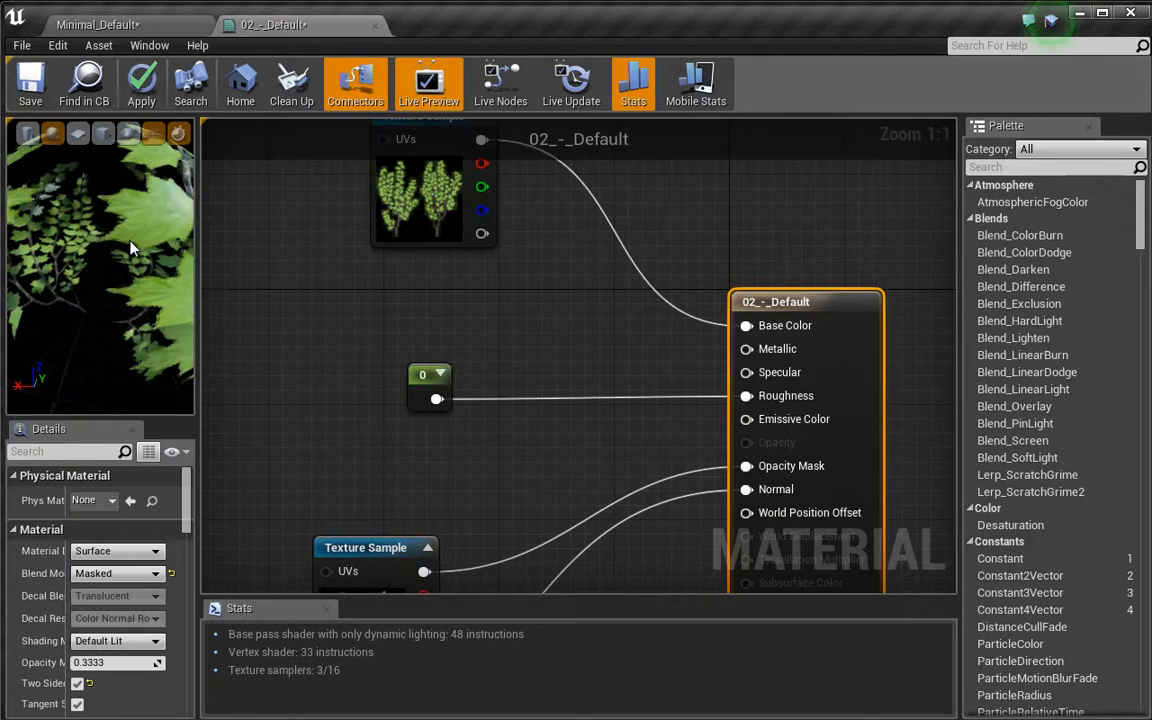
left_click_drag(122, 218, 148, 270)
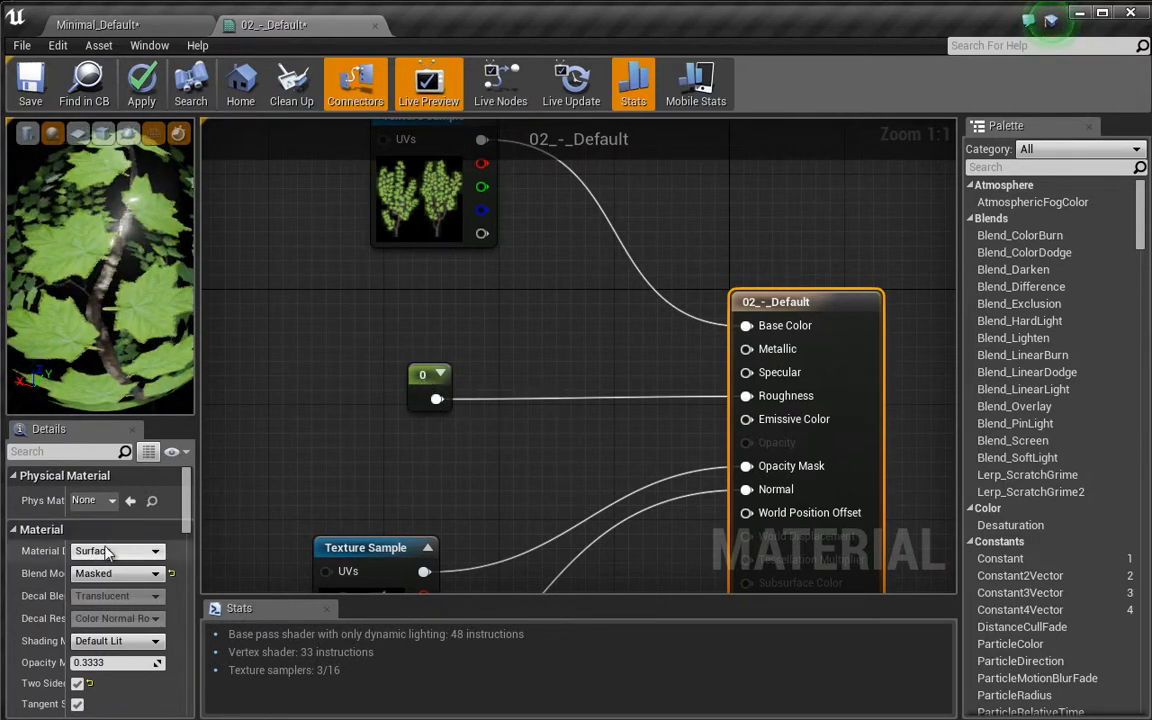
left_click(425, 386)
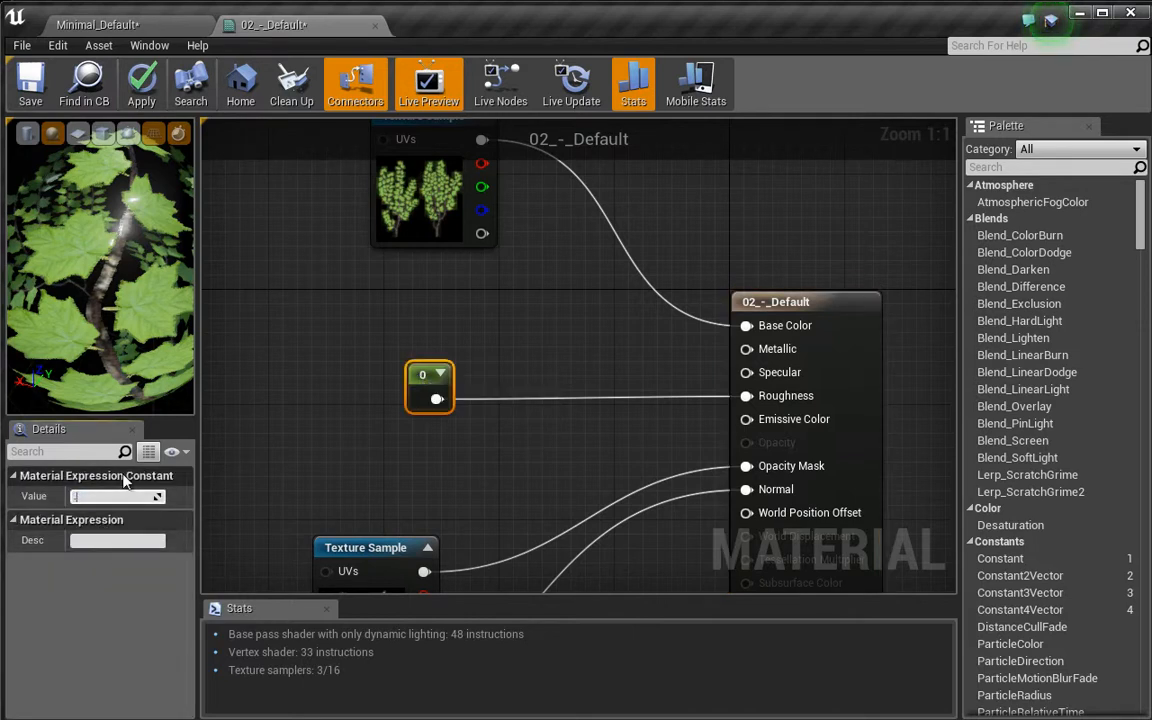
key("Return")
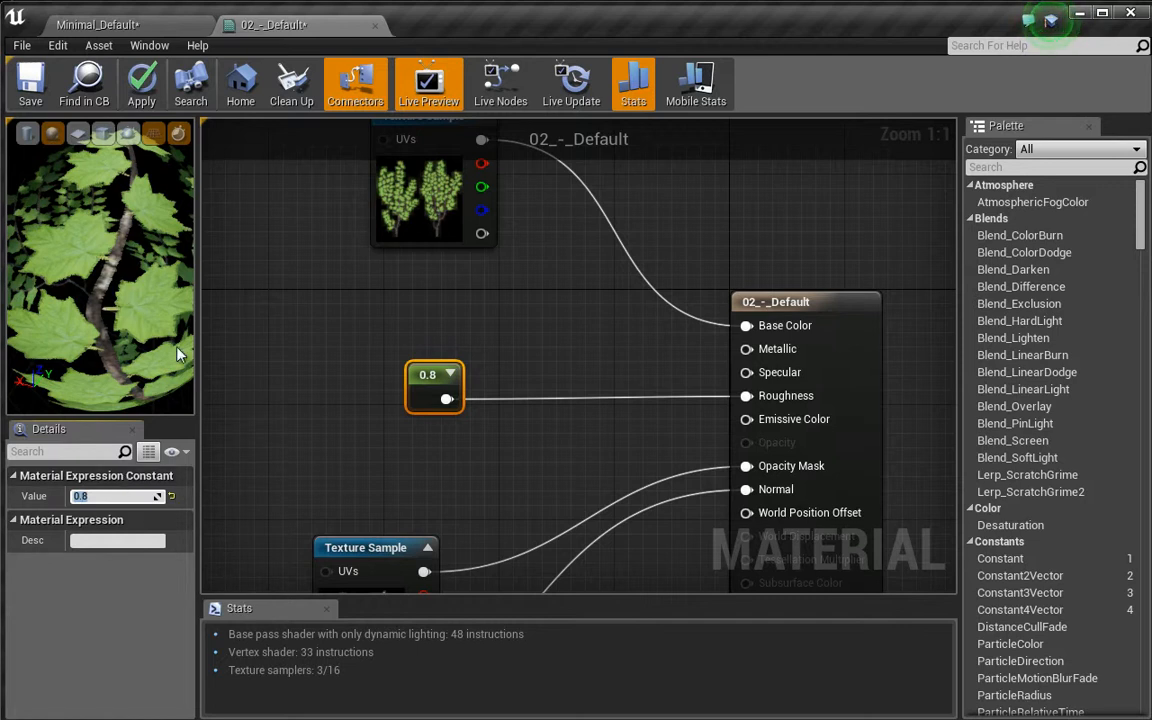
Move the 0.8 constant up, duplicate it, place the copy just below, and set the copy's value to 0.4
left_click_drag(420, 384, 413, 327)
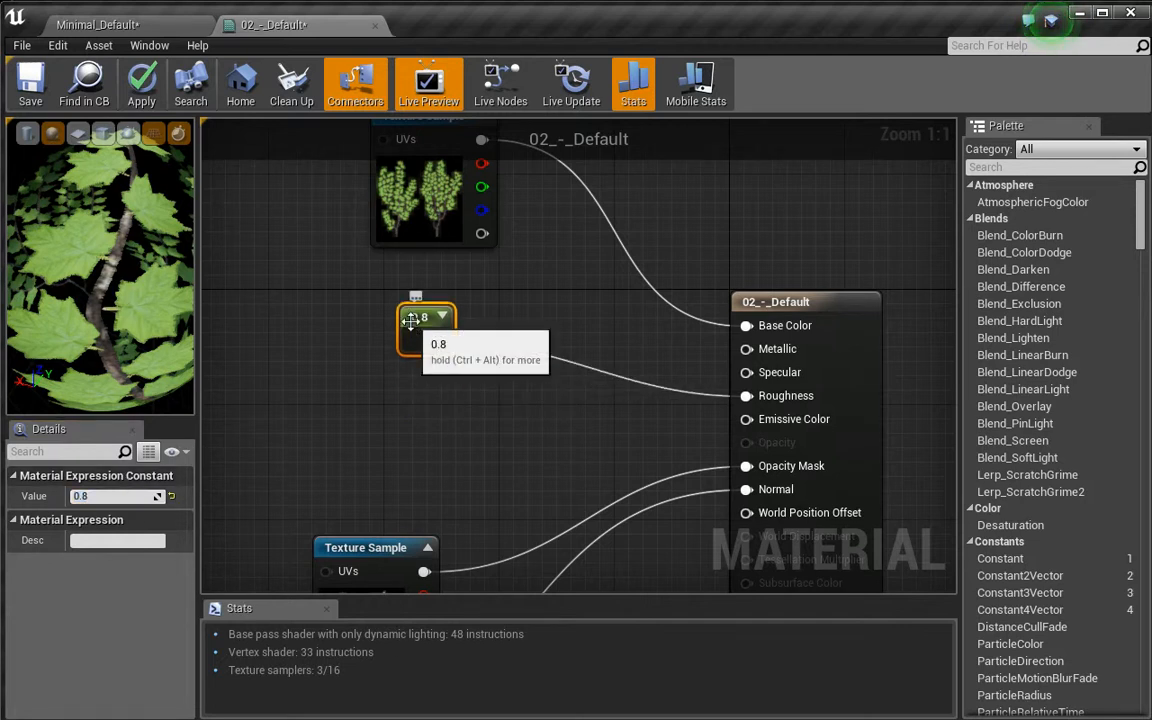
key("ctrl+w")
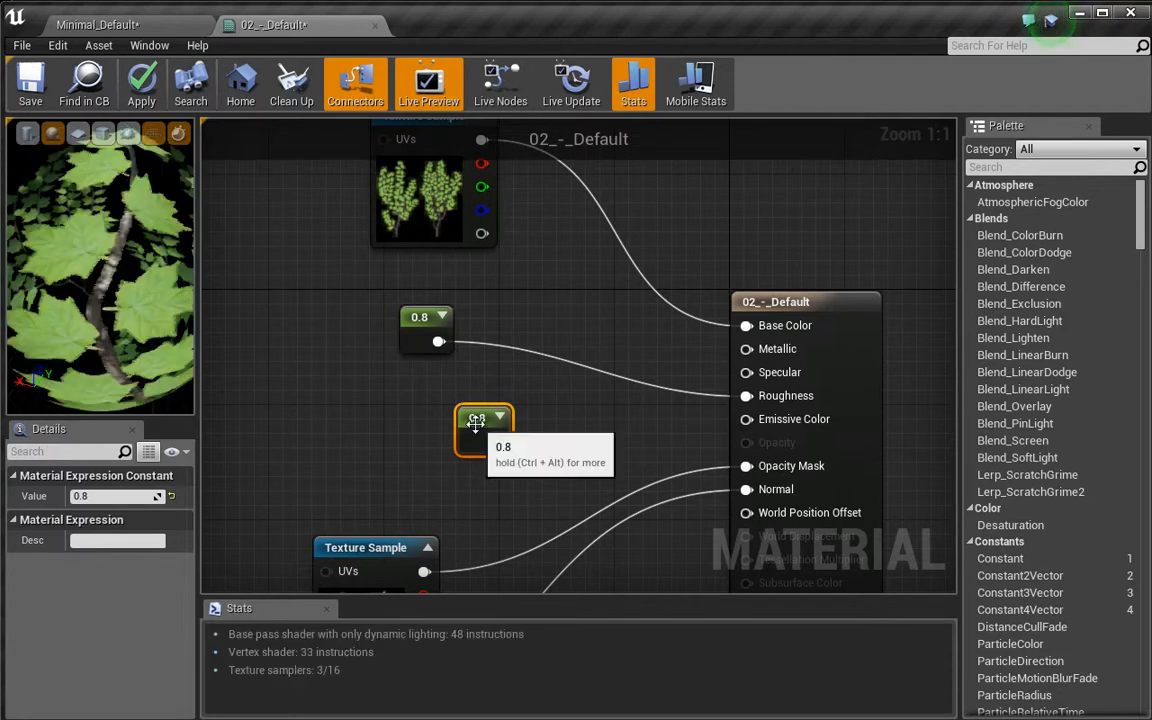
left_click_drag(478, 425, 437, 417)
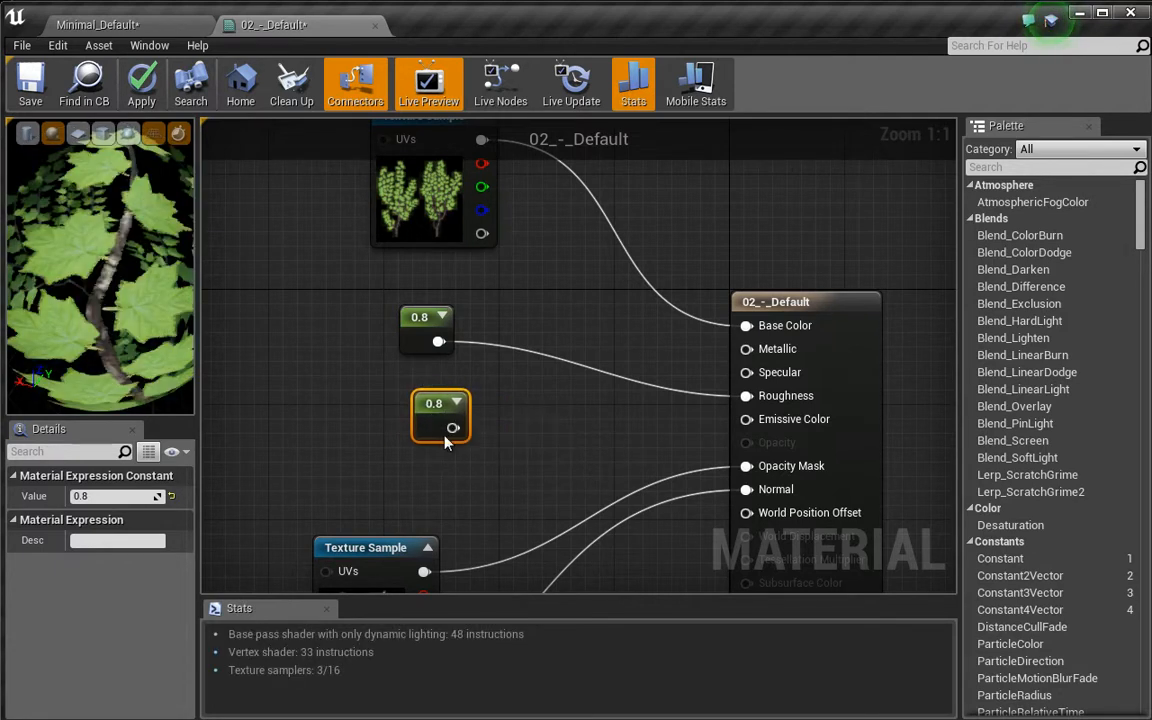
left_click(118, 497)
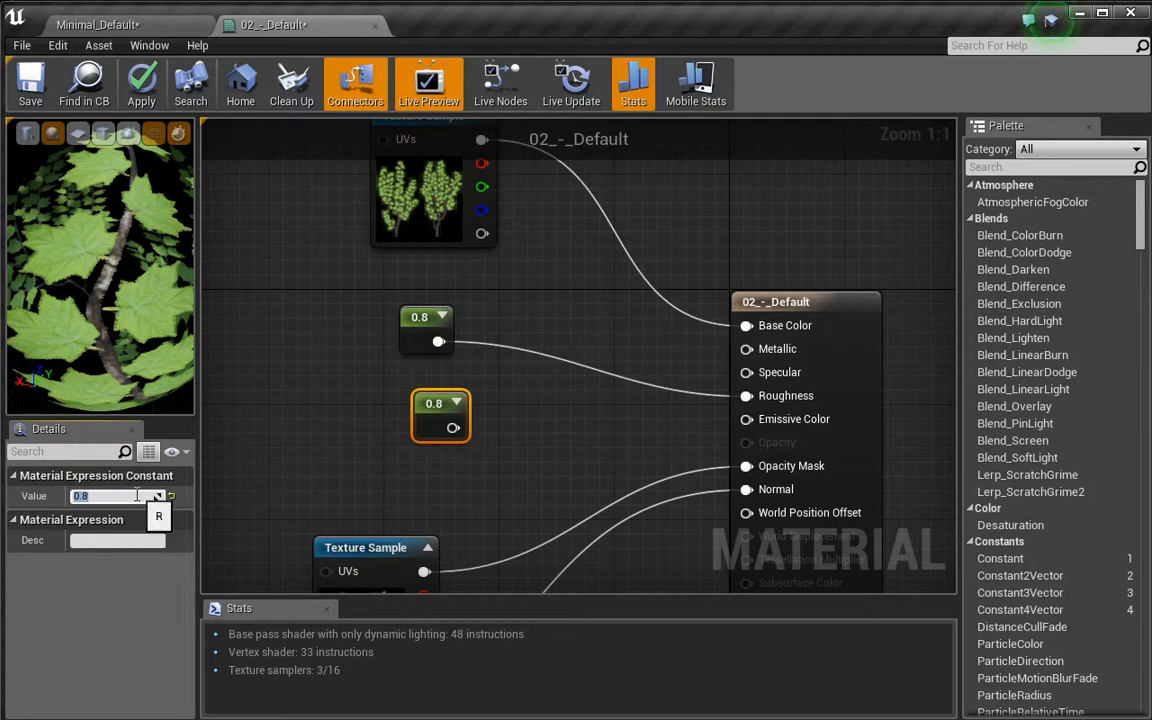
type(".4")
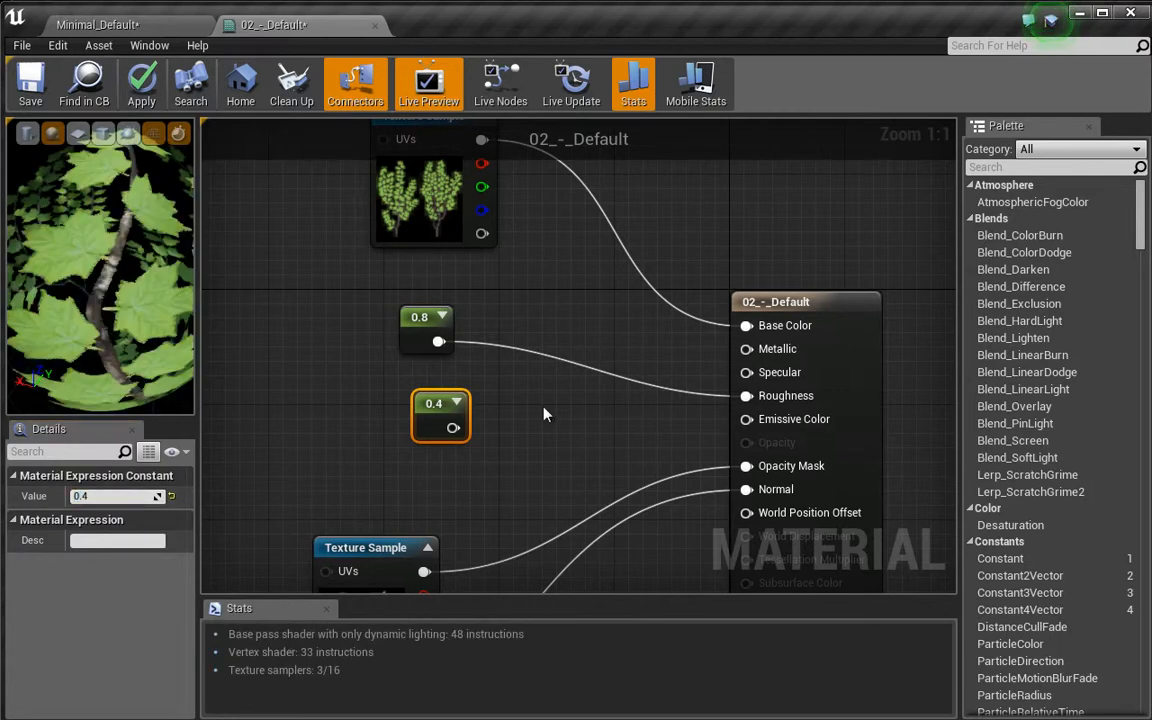
Add a Lerp node beside the constants and connect the 0.8 constant to A and the 0.4 constant to B
left_click(545, 414)
left_click(556, 385)
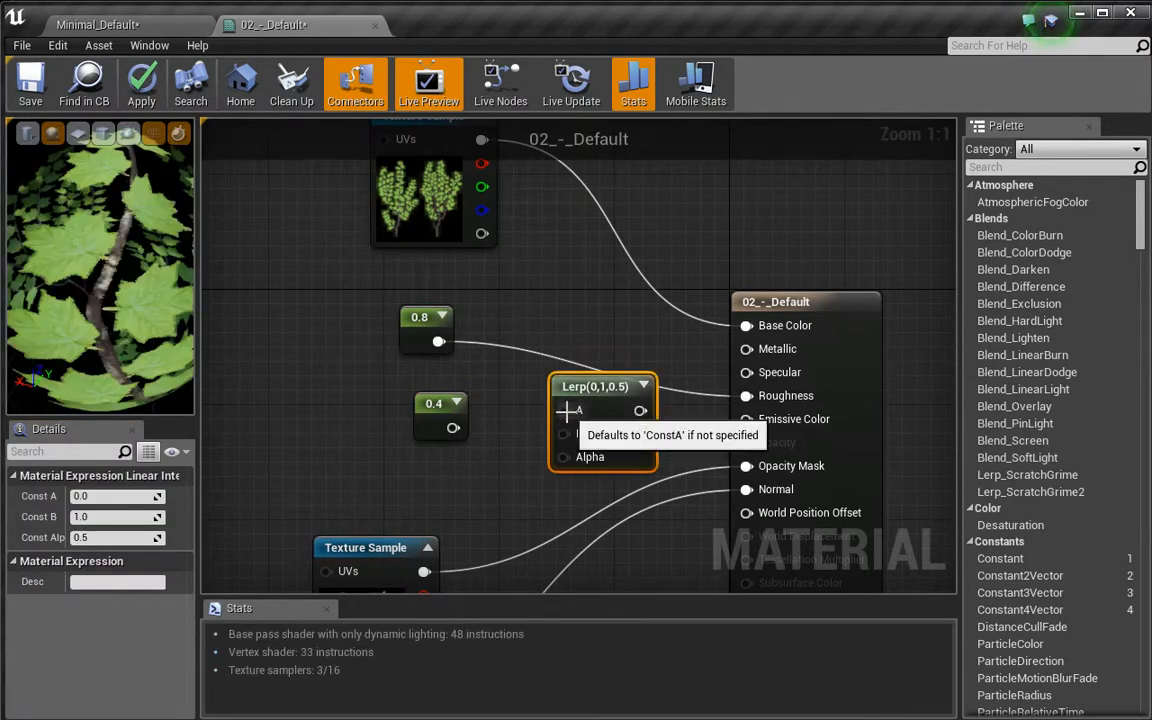
left_click_drag(568, 410, 440, 343)
left_click_drag(565, 433, 456, 432)
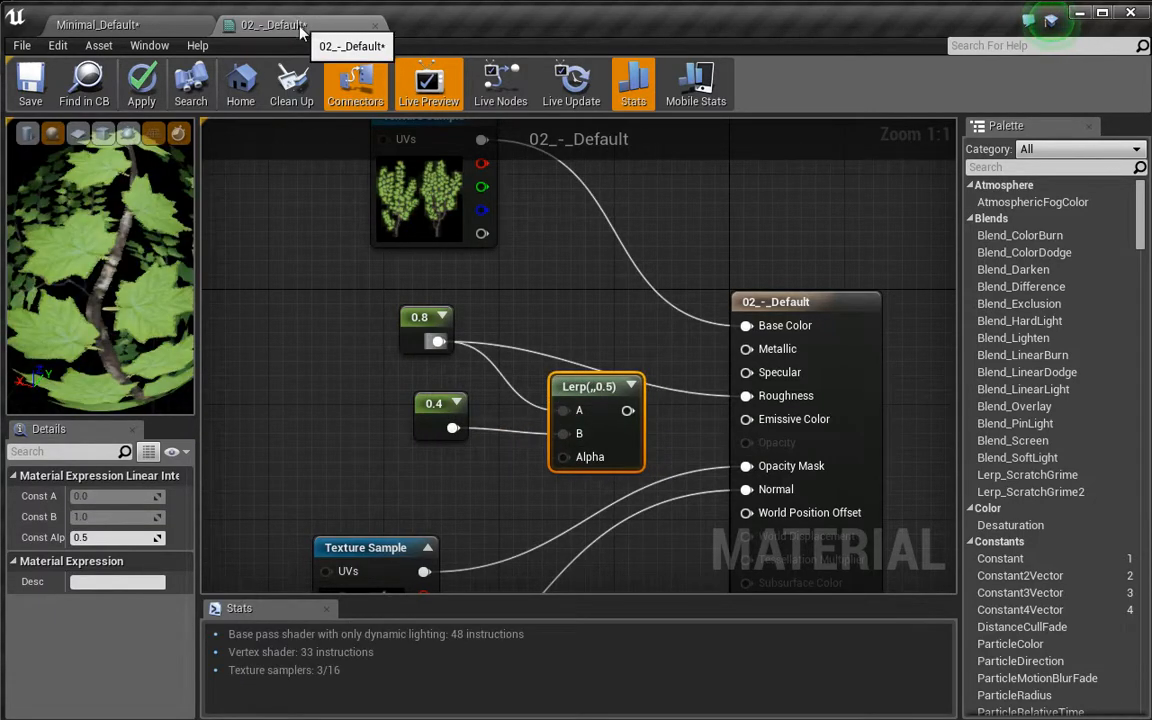
Add the black-and-white leaf mask texture to the graph beside the two constants and dock the material window again
left_click_drag(269, 22, 377, 110)
left_click_drag(470, 600, 500, 330)
left_click_drag(425, 95, 440, 28)
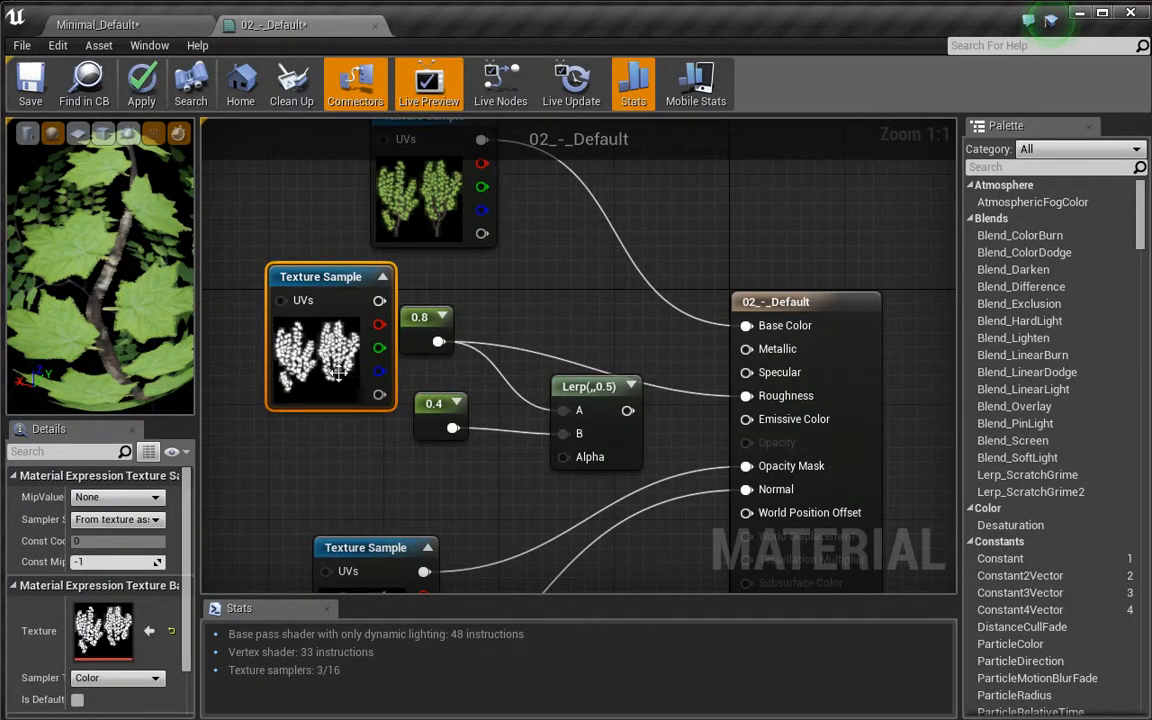
left_click_drag(338, 371, 311, 426)
Connect the leaf mask's red channel to the Lerp's Alpha and the Lerp output to Roughness, and move the mask sample clear of the constants
left_click_drag(564, 457, 352, 379)
left_click_drag(629, 421, 746, 396)
left_click_drag(114, 264, 155, 283)
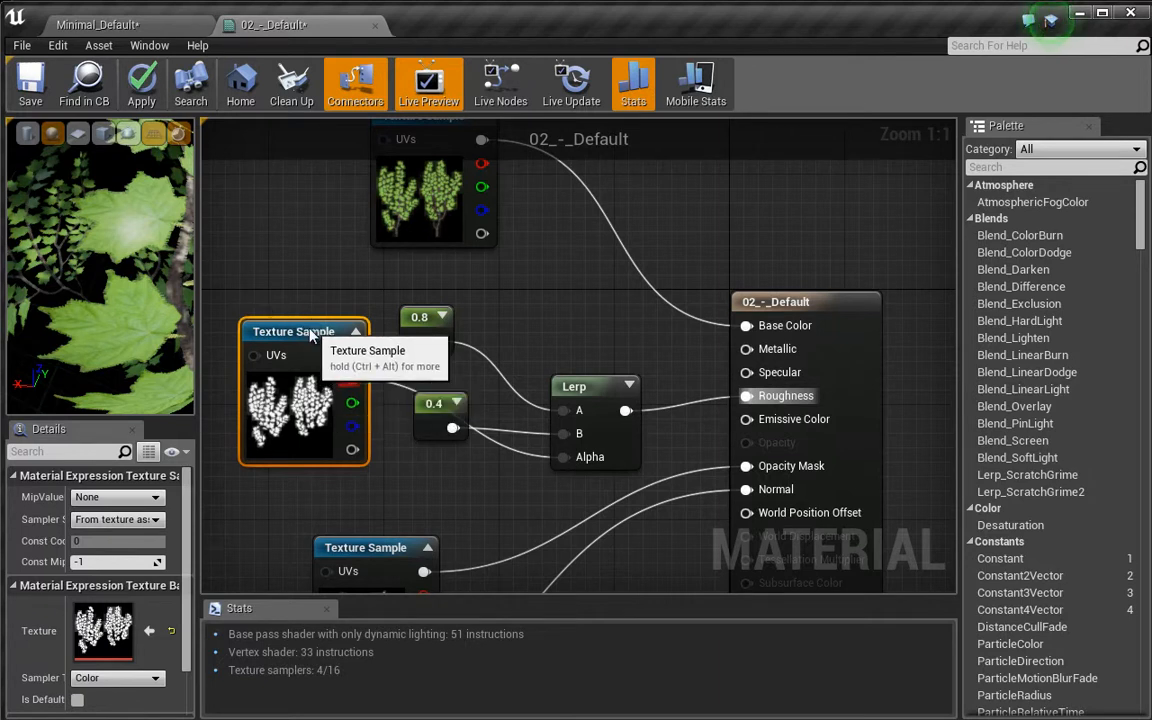
left_click_drag(283, 331, 254, 389)
Set the constant feeding the Lerp's A input to 0.6 after trying 0.9, 0.2 and 0.8
left_click(424, 316)
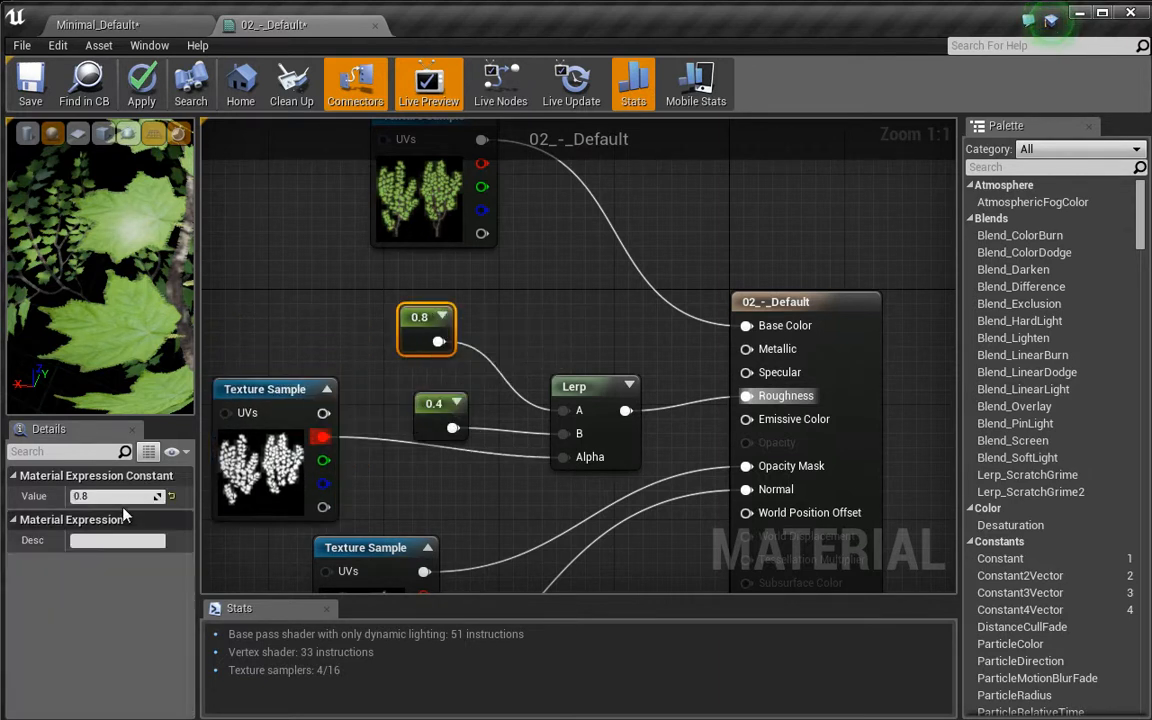
type("0.9")
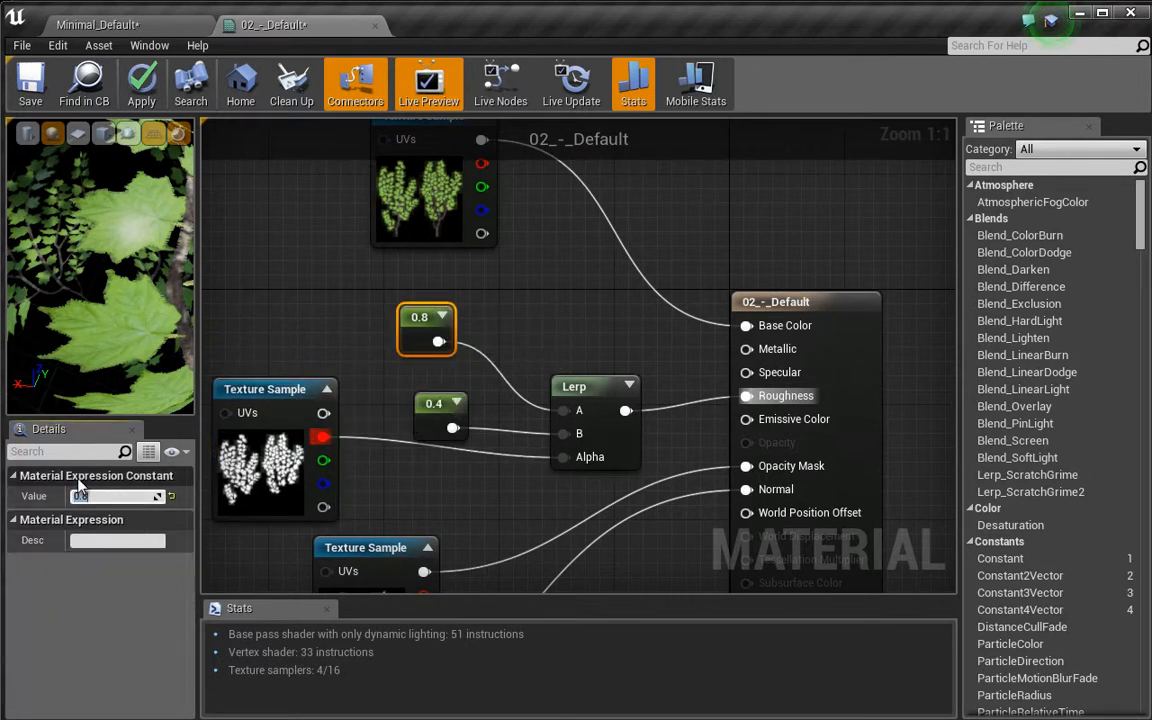
key("Return")
type("0.2")
key("Return")
type("0.8")
key("Return")
type("0.6")
key("Return")
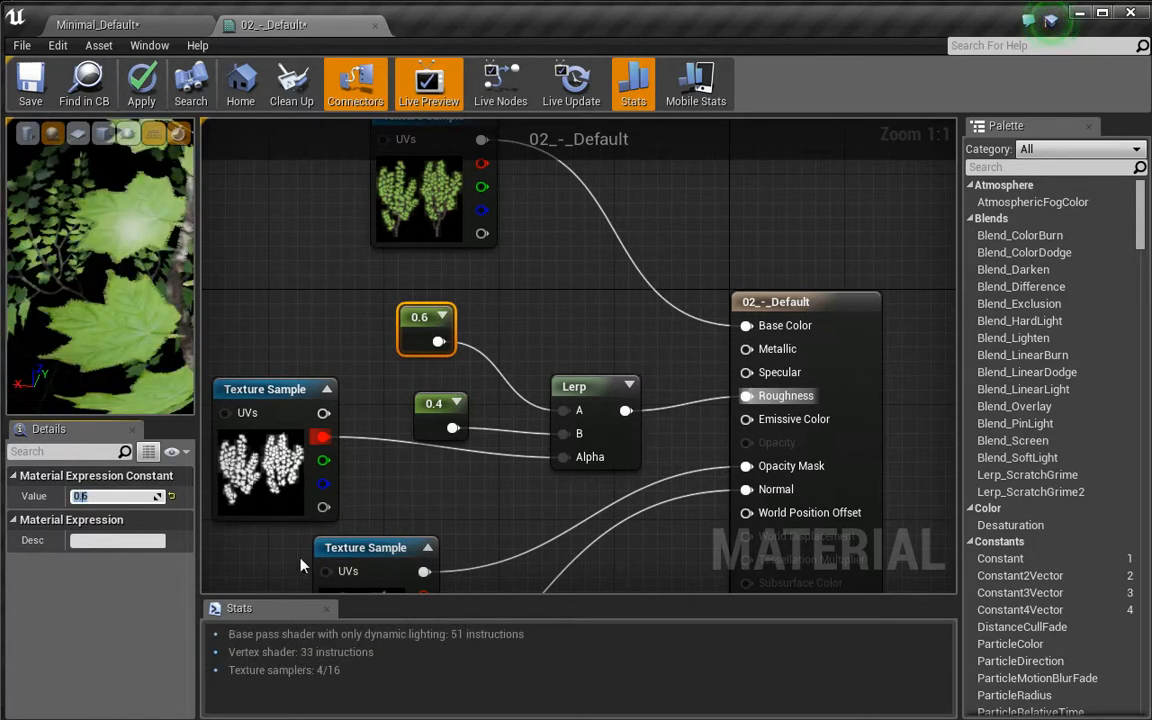
Set the constant feeding the Lerp's B input to 0.6 after trying 0.2 and 0.8
left_click(433, 416)
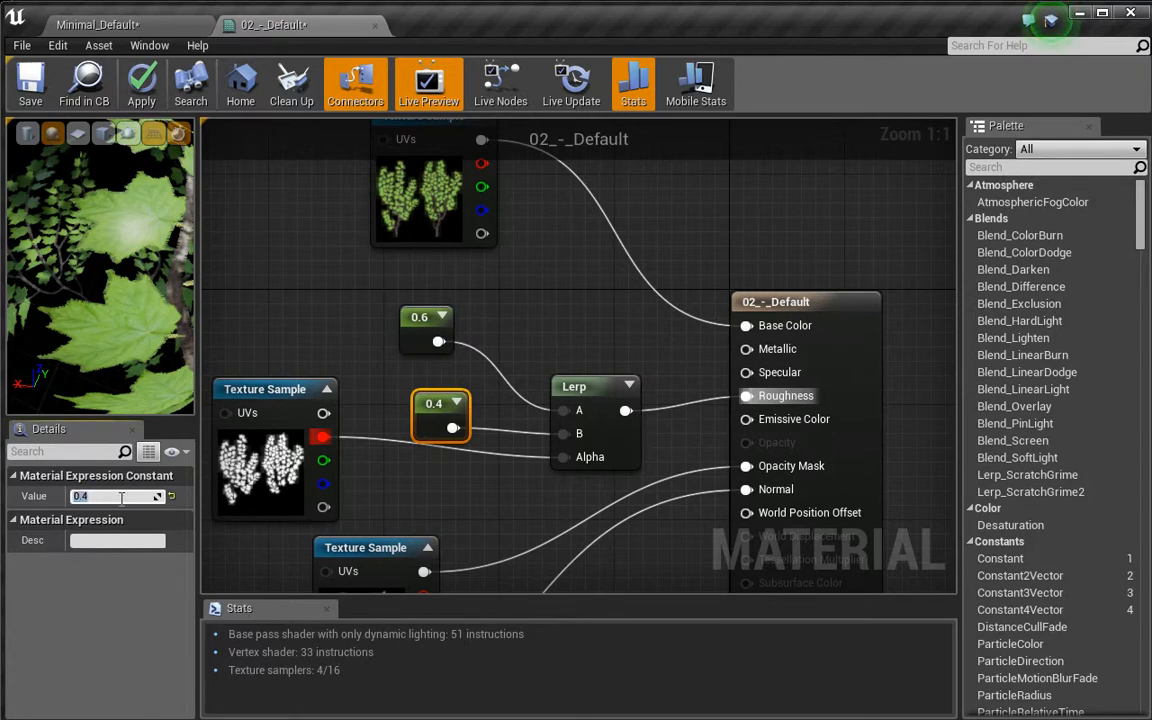
key("Return")
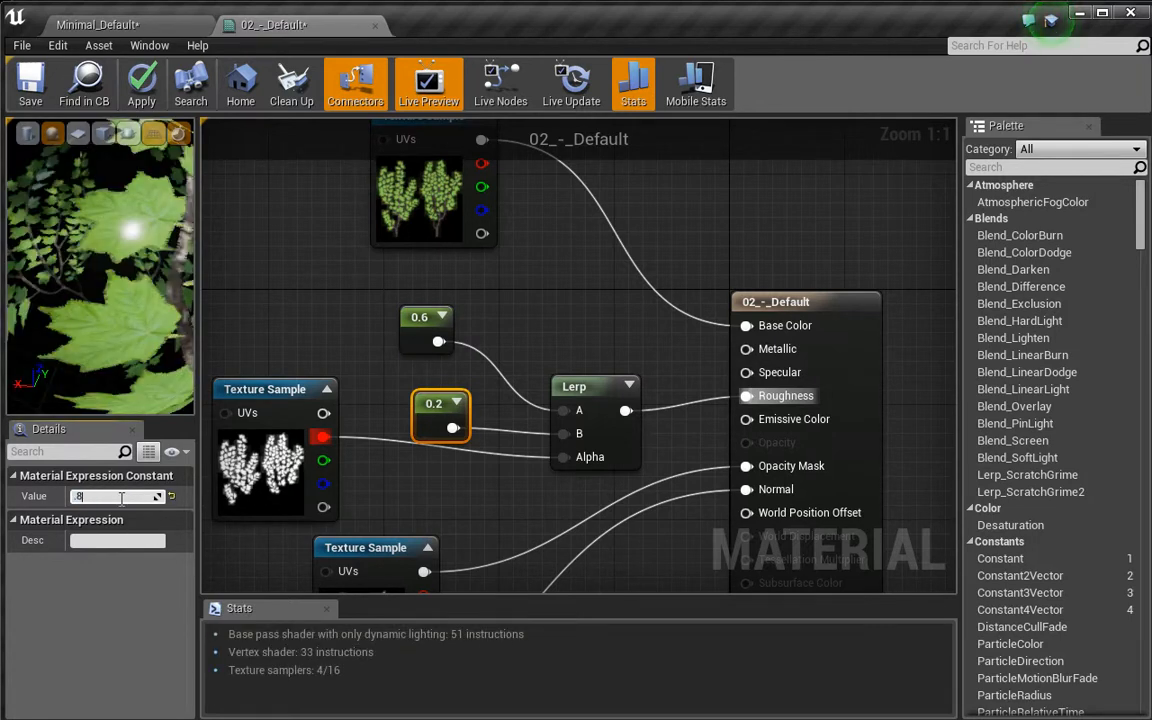
key("Return")
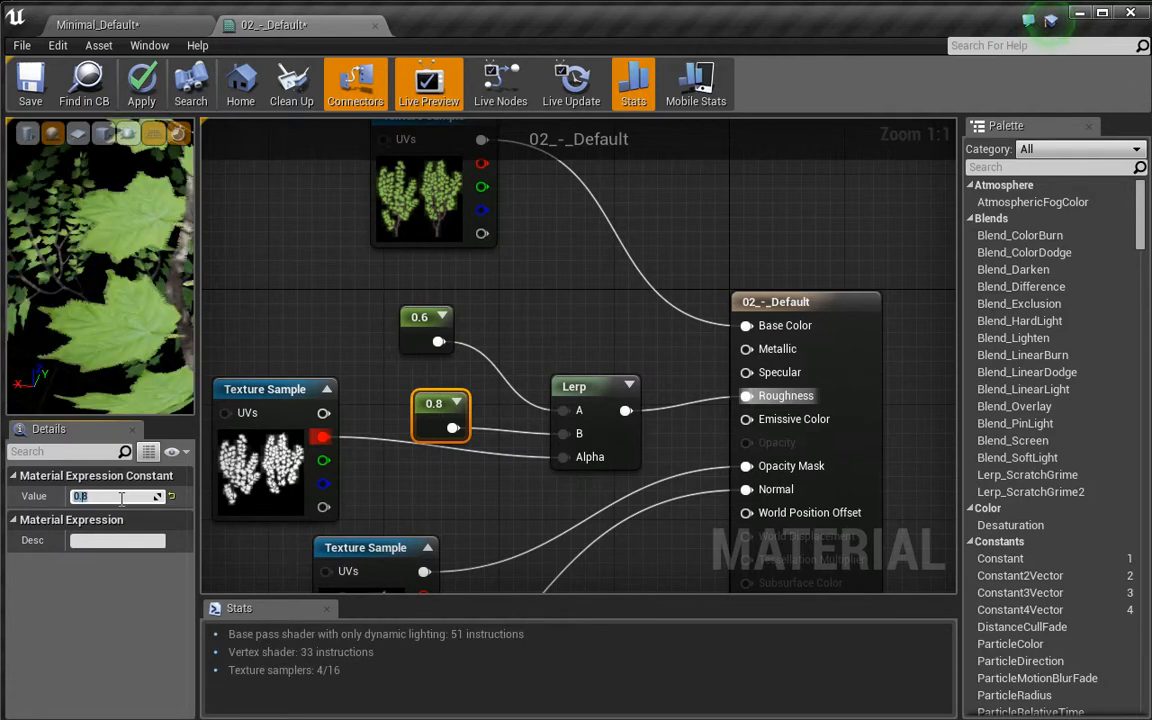
type(".6")
key("Return")
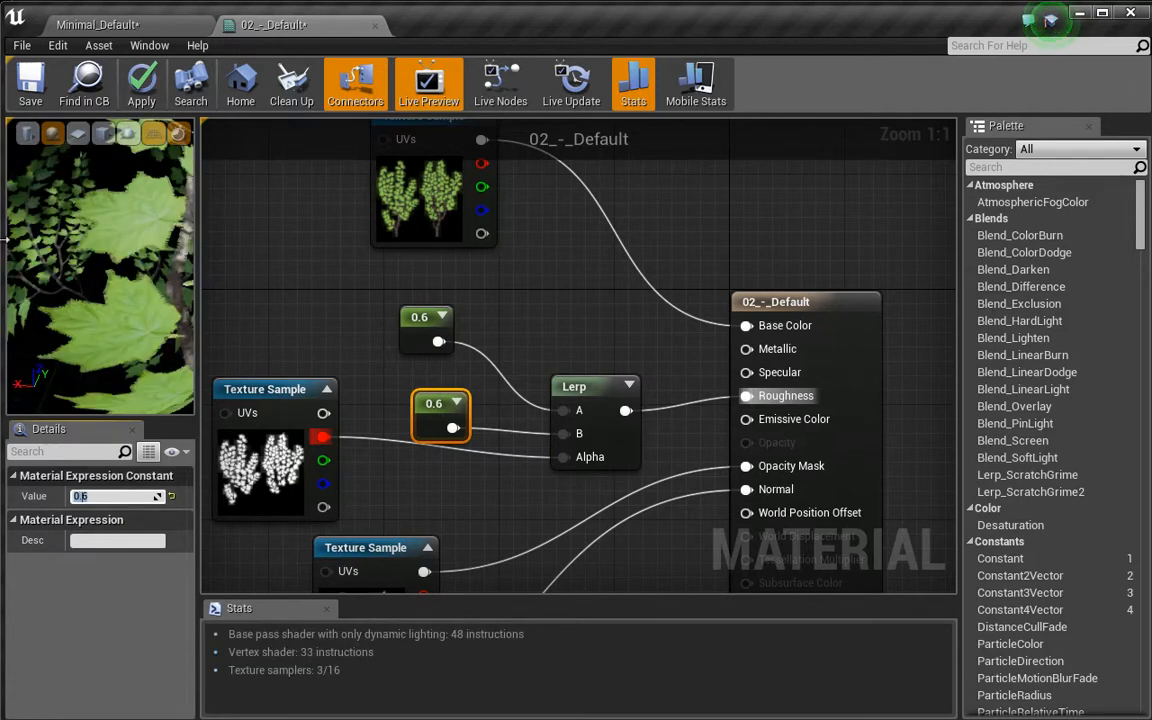
Set the constant feeding the Lerp's A input to 1
left_click(418, 328)
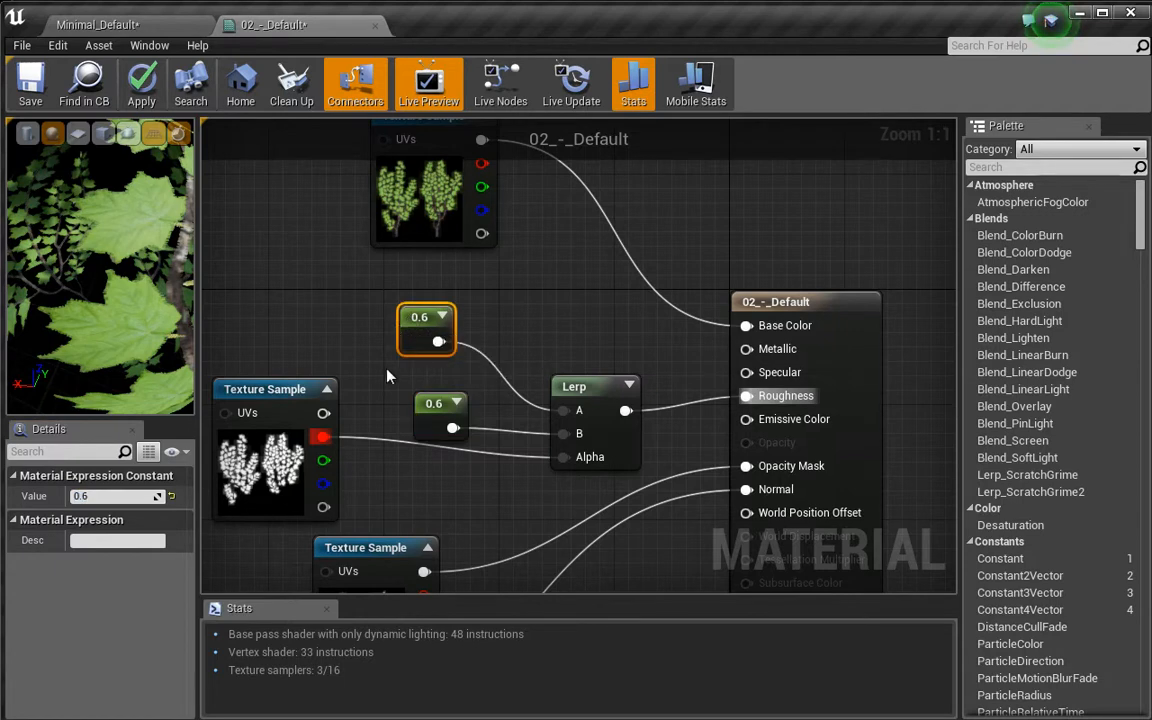
key("ctrl+shift+s")
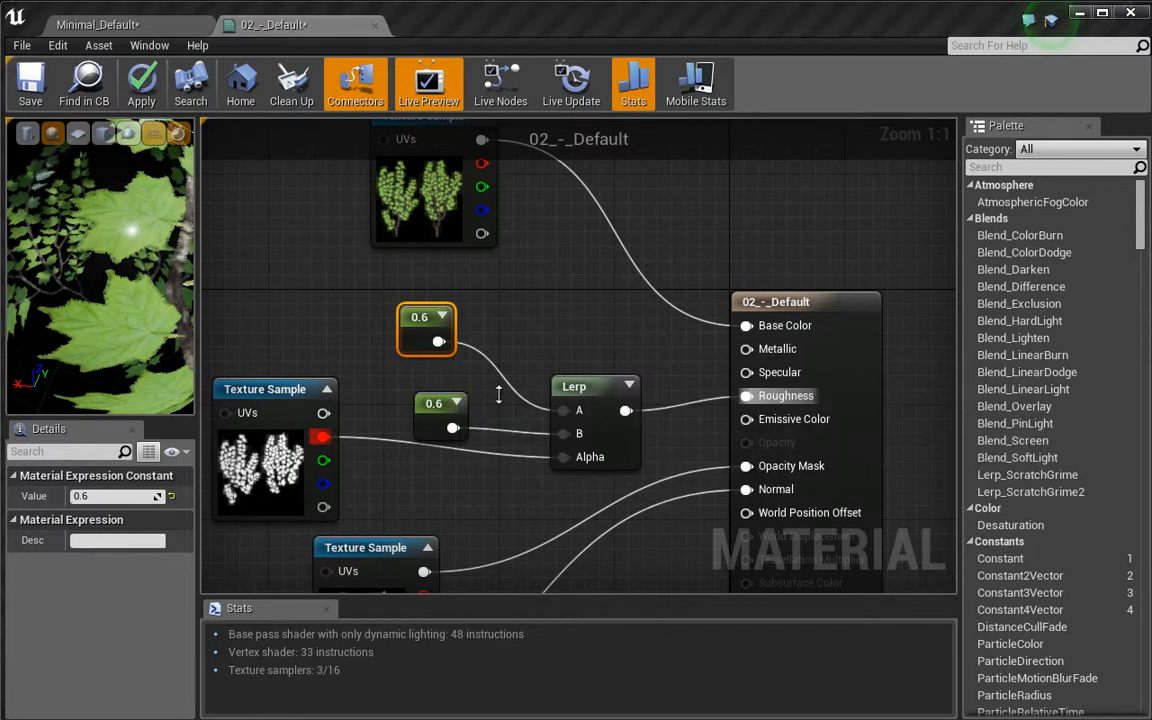
left_click(131, 499)
type("1")
key("Return")
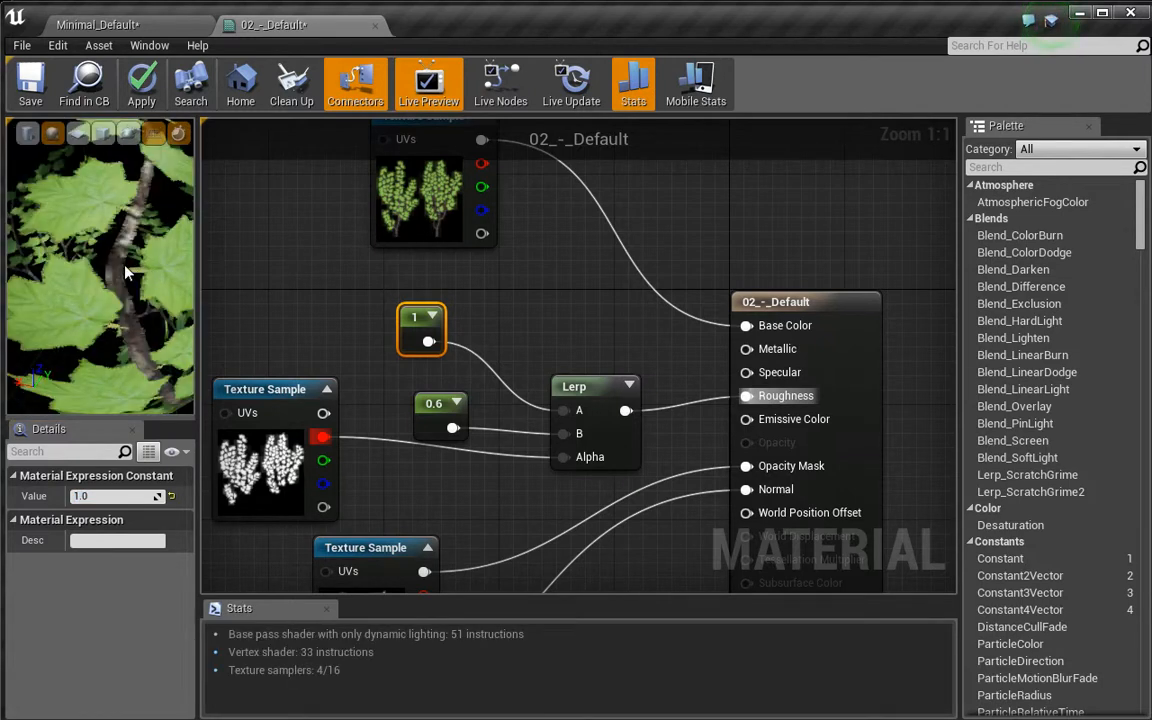
Close the leaf material 02_-_Default and apply its changes to the original material
scroll(125, 270, "down", 10)
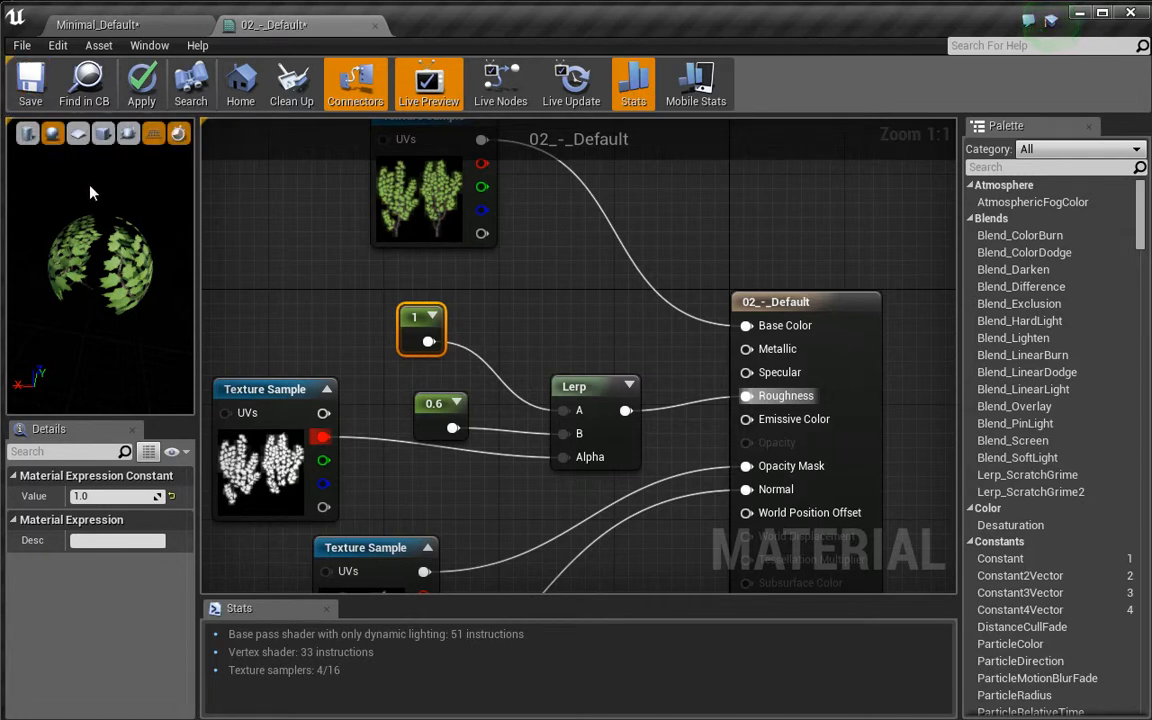
left_click(375, 26)
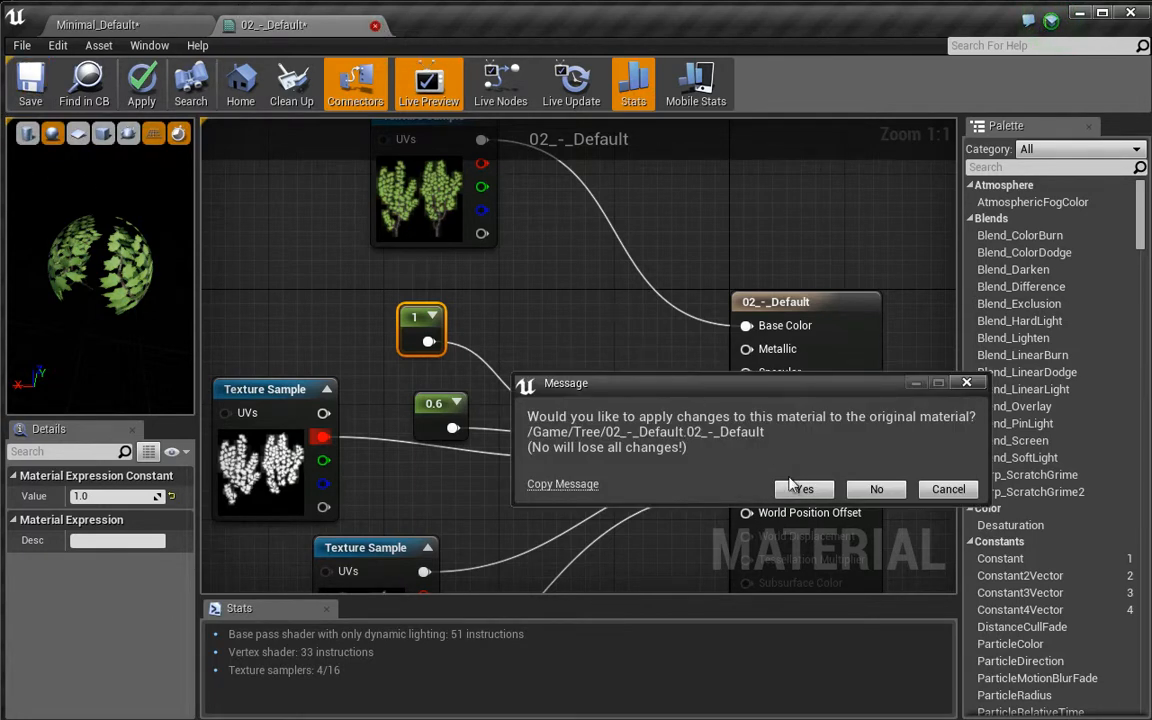
left_click(803, 489)
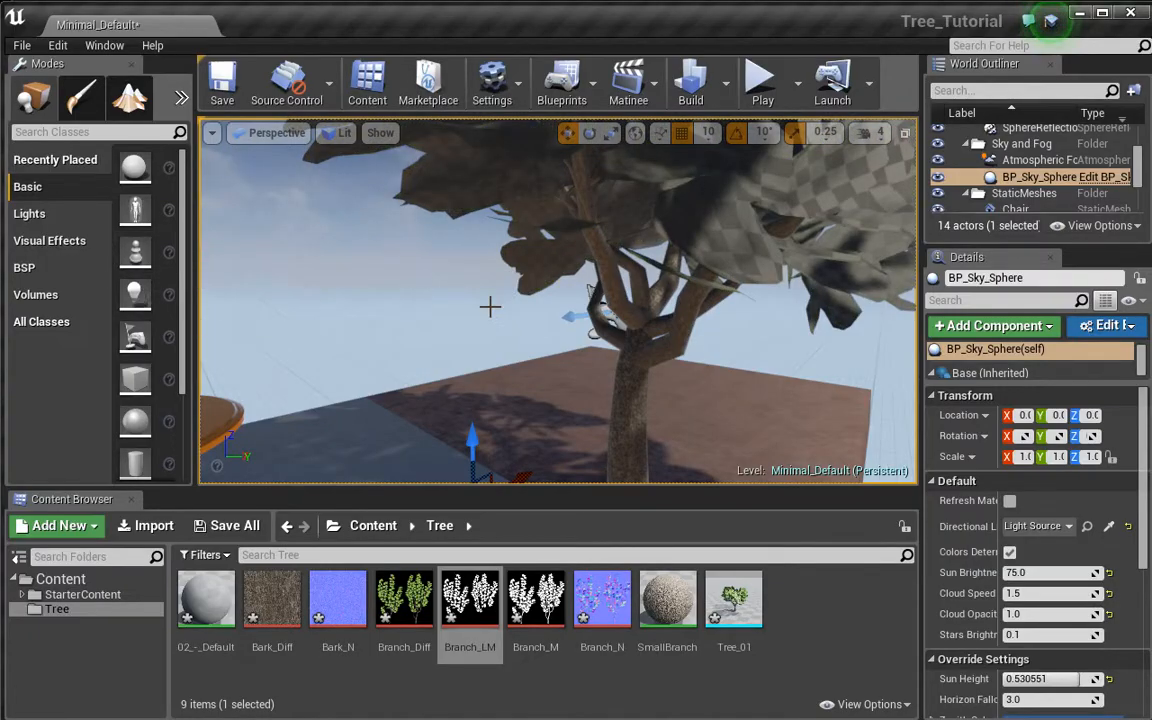
Examine the finished tree in the level from several angles with the viewport enlarged to full screen
mouse_move(488, 306)
right_mouse_down()
mouse_move(519, 265)
mouse_move(524, 342)
mouse_move(617, 291)
mouse_move(458, 465)
mouse_move(540, 372)
mouse_move(401, 373)
mouse_move(476, 340)
mouse_move(497, 307)
right_mouse_up()
right_click_drag(811, 180, 700, 310)
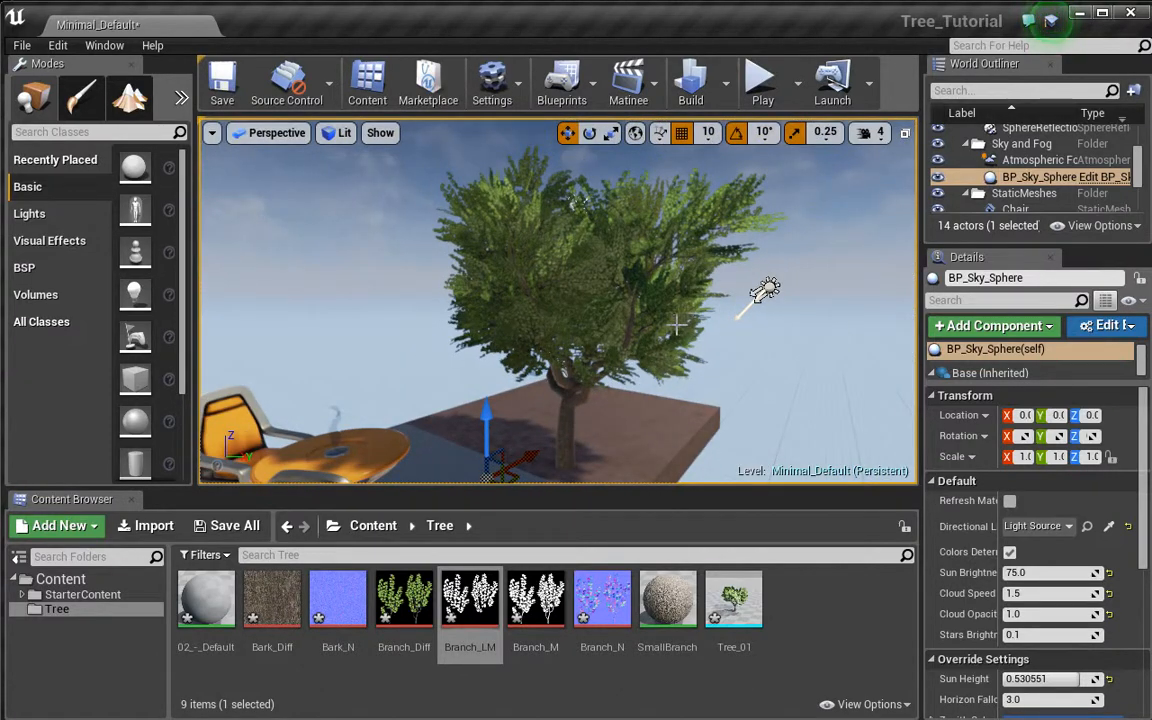
key("F11")
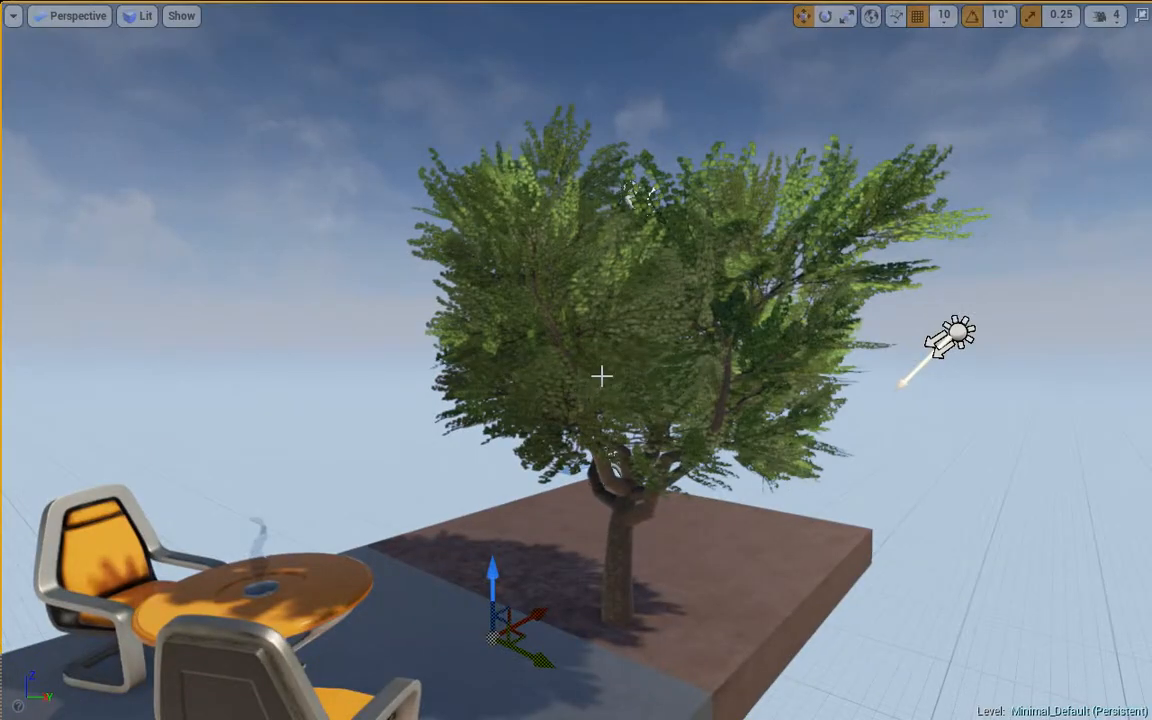
right_click_drag(601, 375, 586, 422)
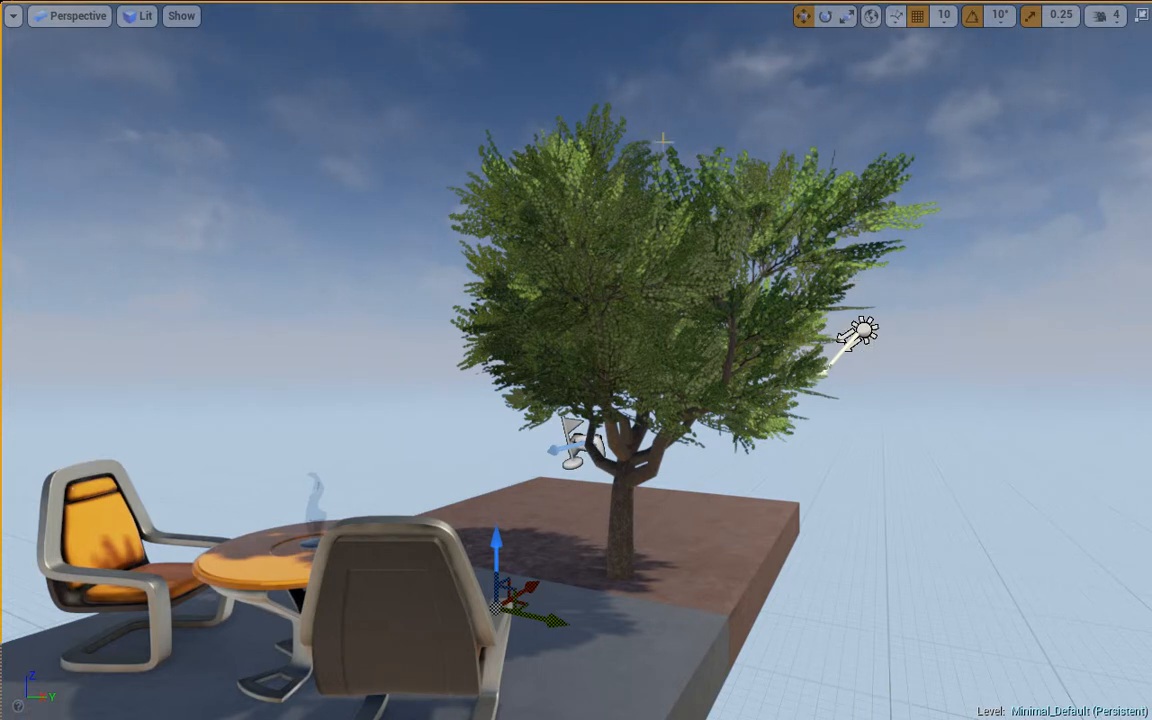
right_click_drag(359, 216, 385, 223)
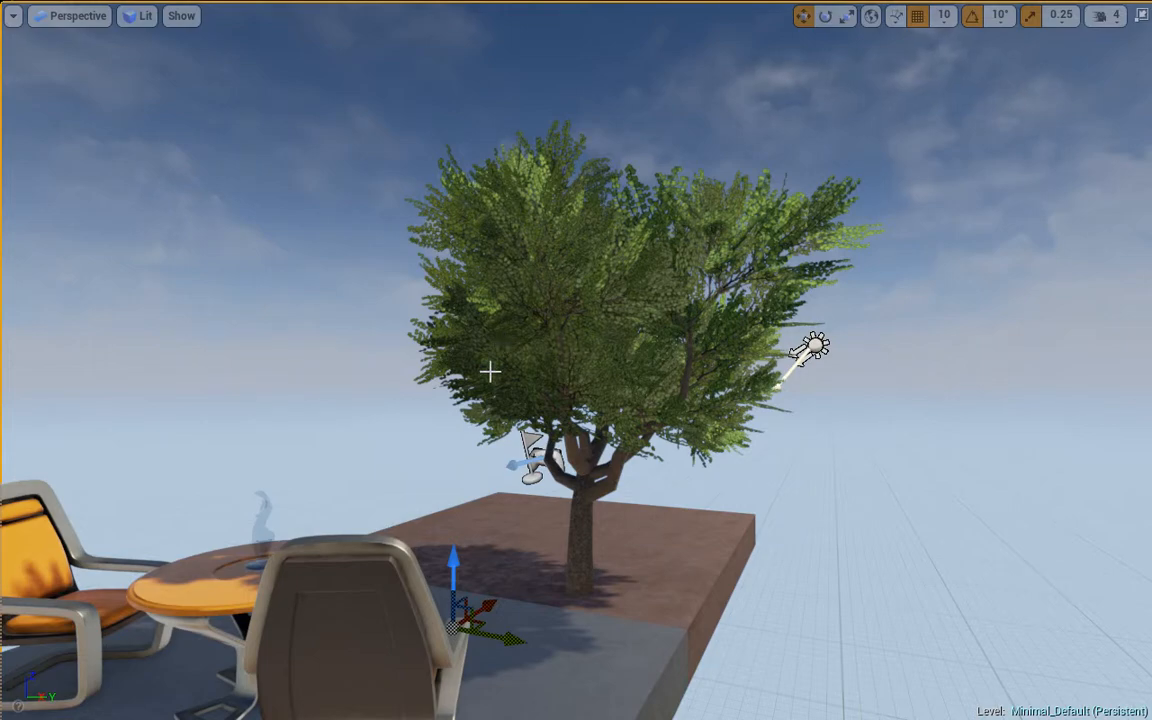
right_click_drag(545, 467, 581, 530)
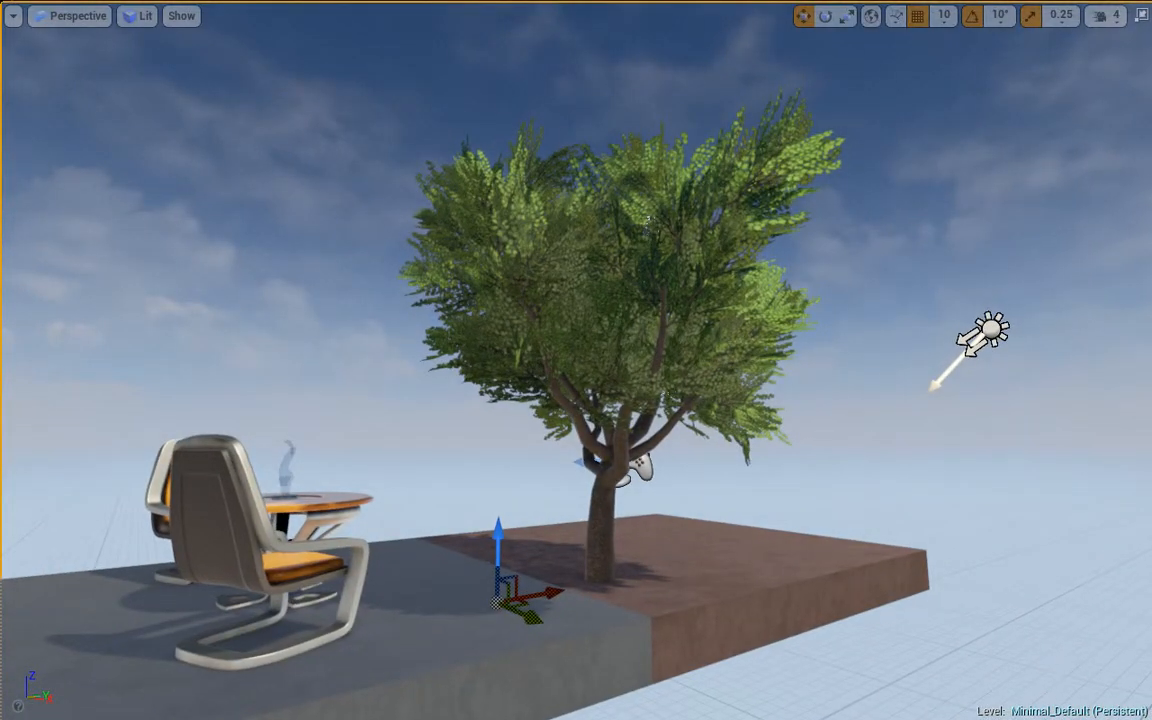